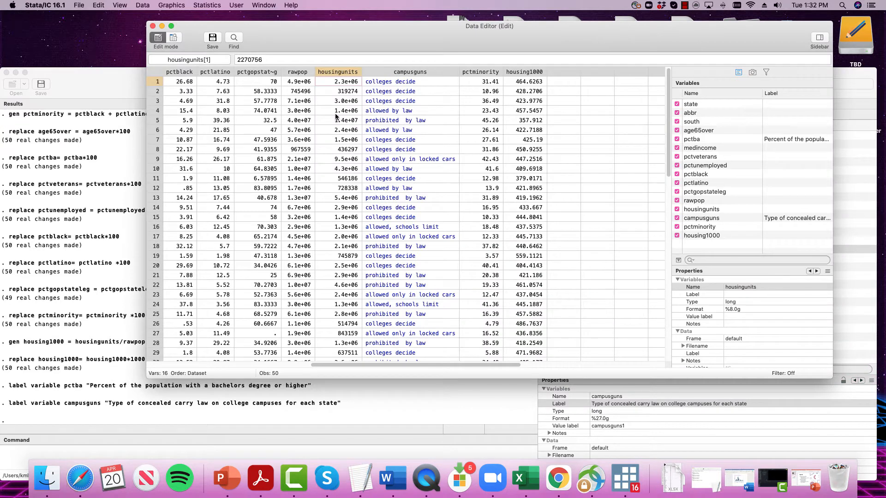
Step: Bring the main Stata window forward and run summary statistics for age65over with the sum command
{"action": "scroll", "coordinate": [336, 120], "scroll_direction": "left", "scroll_amount": 10}
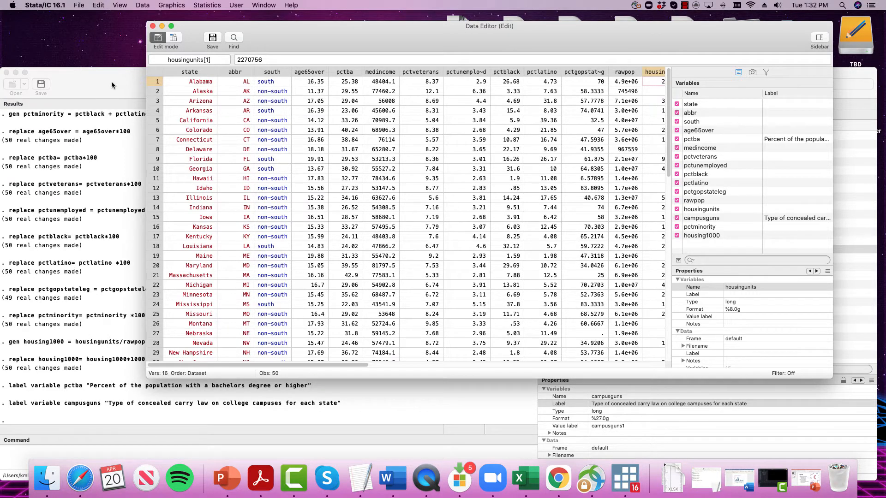
{"action": "left_click_drag", "start_coordinate": [112, 75], "coordinate": [129, 27]}
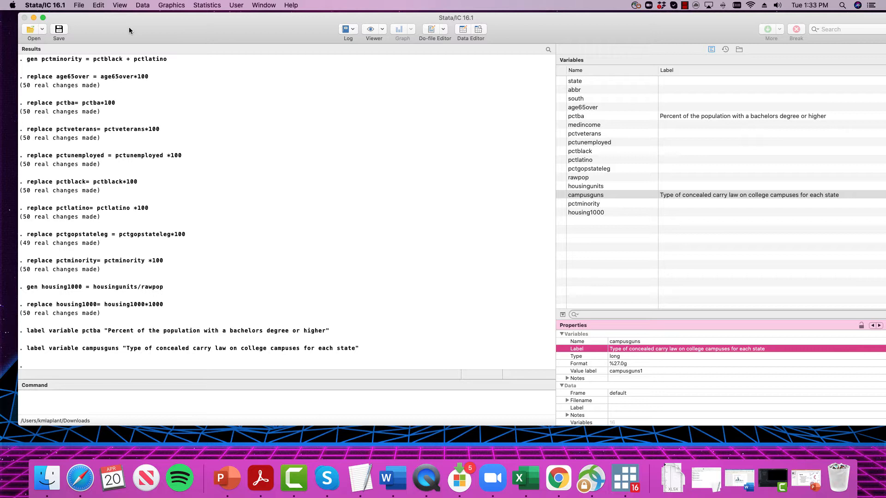
{"action": "left_click", "coordinate": [131, 400]}
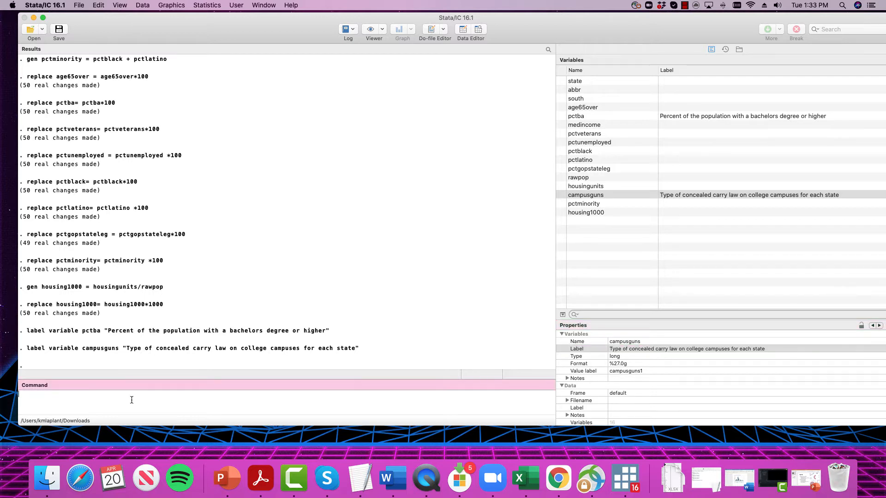
{"action": "type", "text": "sum"}
{"action": "left_click", "coordinate": [561, 107]}
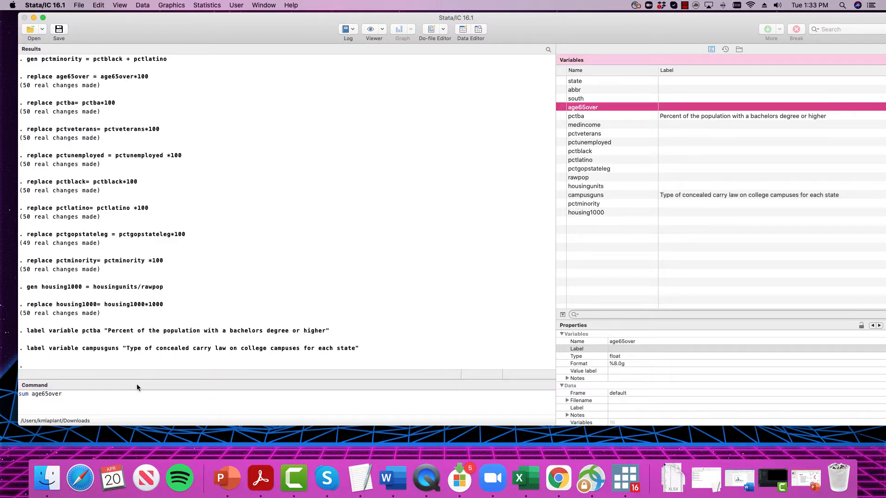
{"action": "left_click", "coordinate": [124, 395]}
{"action": "key", "text": "Return"}
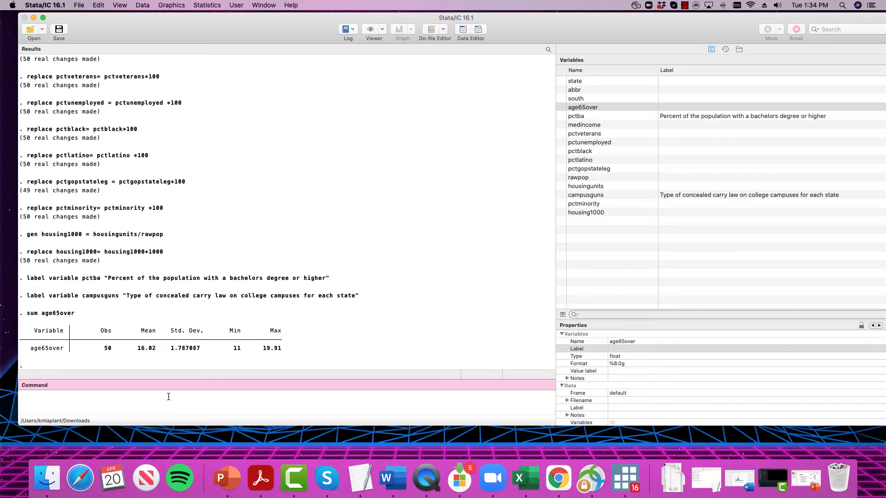
Step: Draw a histogram of age65over with the hist command
{"action": "type", "text": "hist"}
{"action": "double_click", "coordinate": [560, 108]}
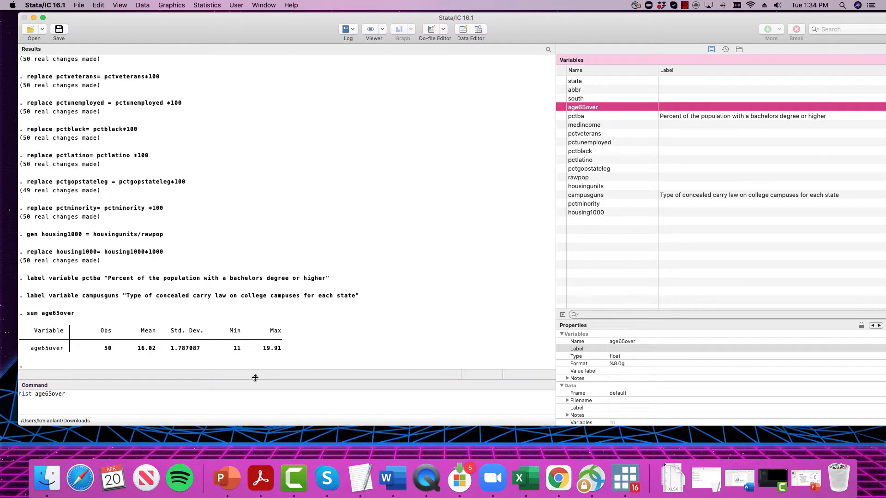
{"action": "left_click", "coordinate": [246, 396]}
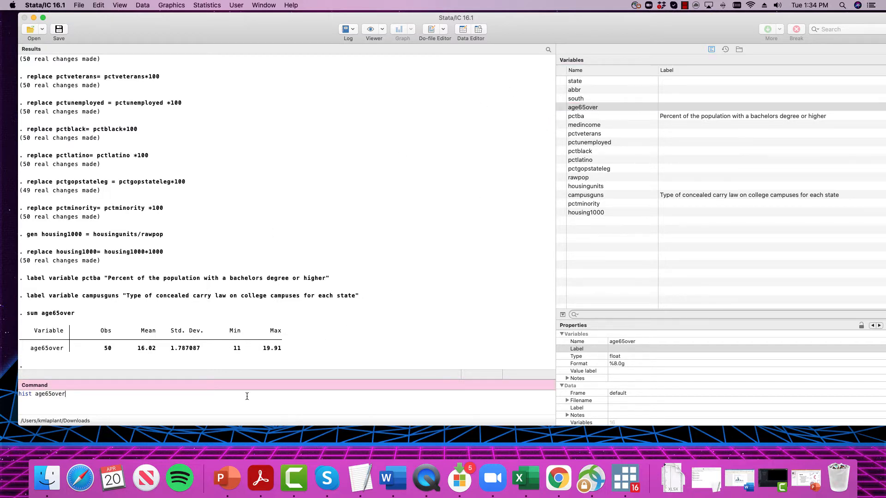
{"action": "key", "text": "Return"}
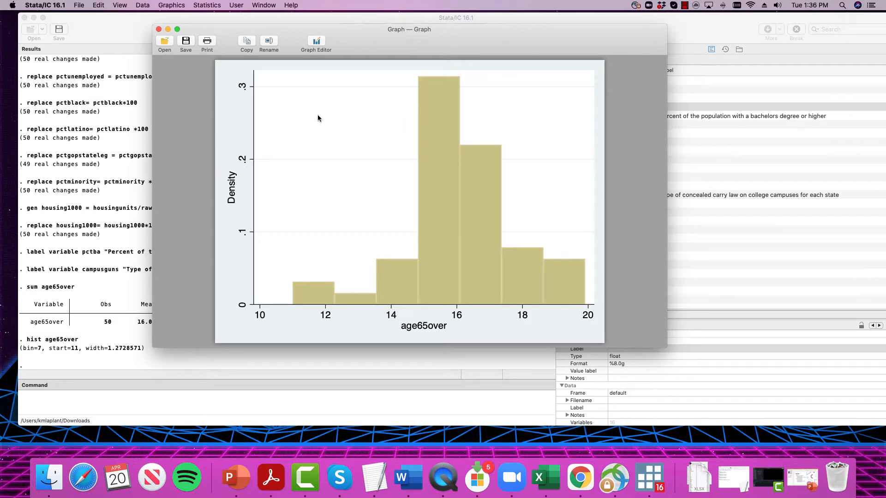
Step: Copy the age65over histogram, switch to Word and paste it below an empty first line in the blank document
{"action": "left_click", "coordinate": [247, 41]}
{"action": "left_click", "coordinate": [420, 475]}
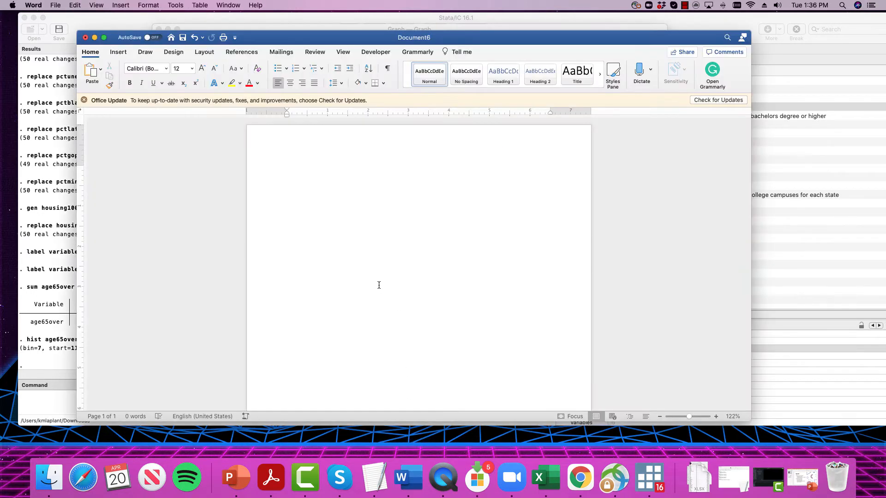
{"action": "key", "text": "Return"}
{"action": "right_click", "coordinate": [292, 178]}
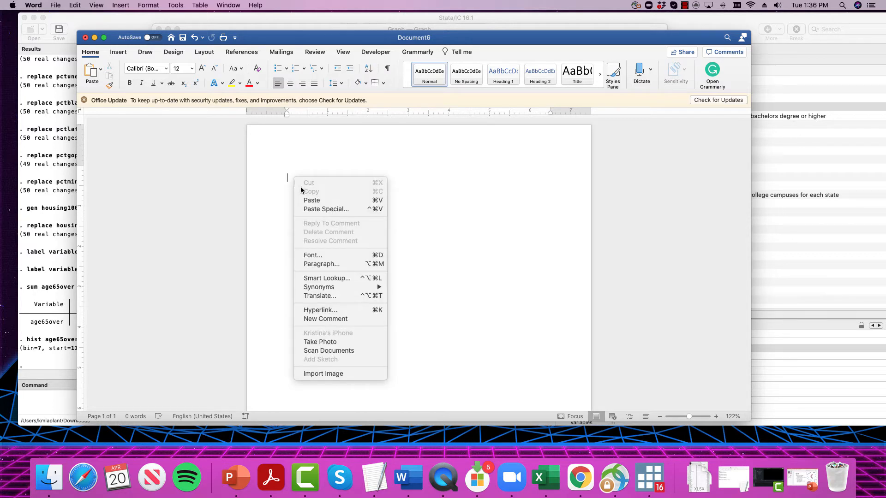
{"action": "left_click", "coordinate": [320, 201]}
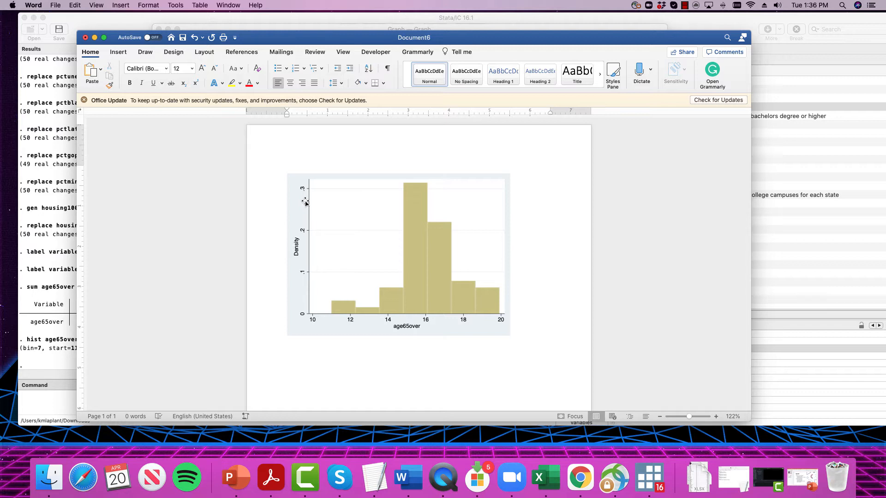
Step: Add the heading "Figure 1: Histogram of percent of the population aged 65 and over" above the pasted graph and return to Stata
{"action": "left_click", "coordinate": [279, 201]}
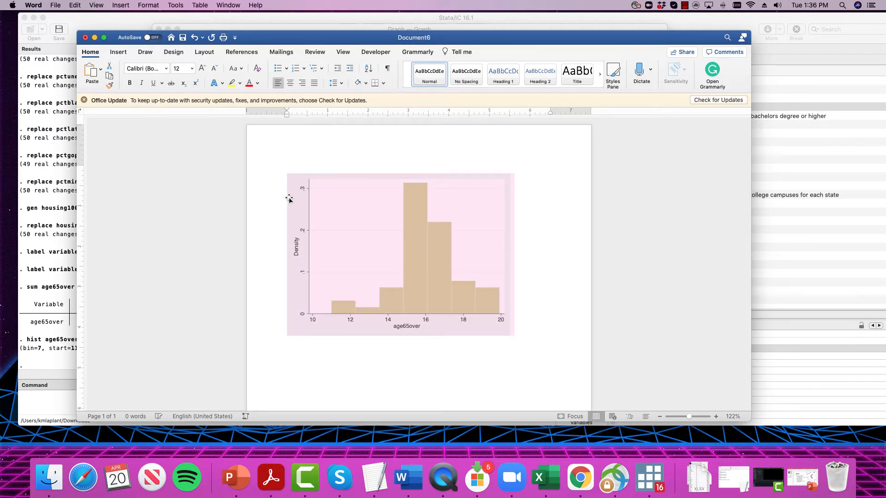
{"action": "left_click", "coordinate": [289, 199]}
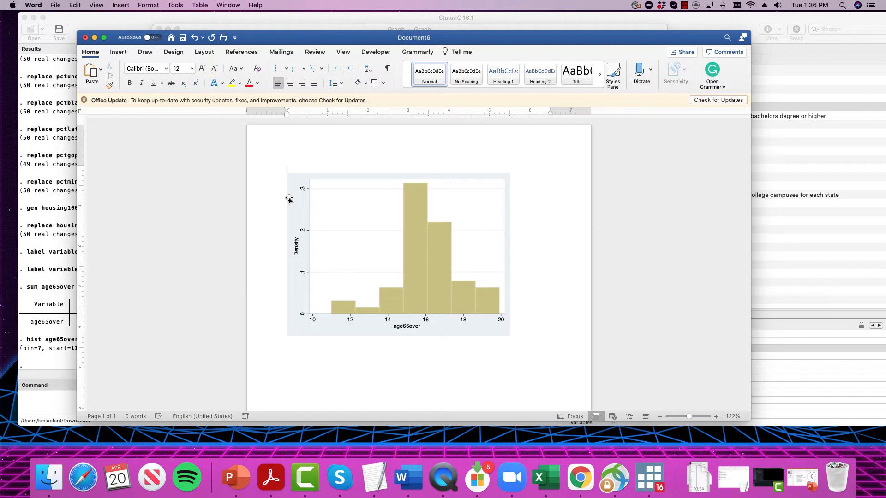
{"action": "key", "text": "Return"}
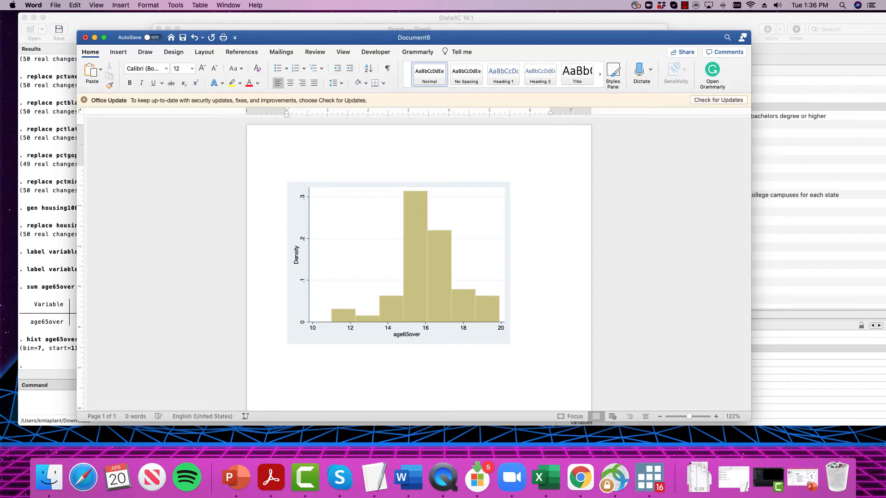
{"action": "type", "text": "Figure 1: Histogram of percent of the population aged 65 and over"}
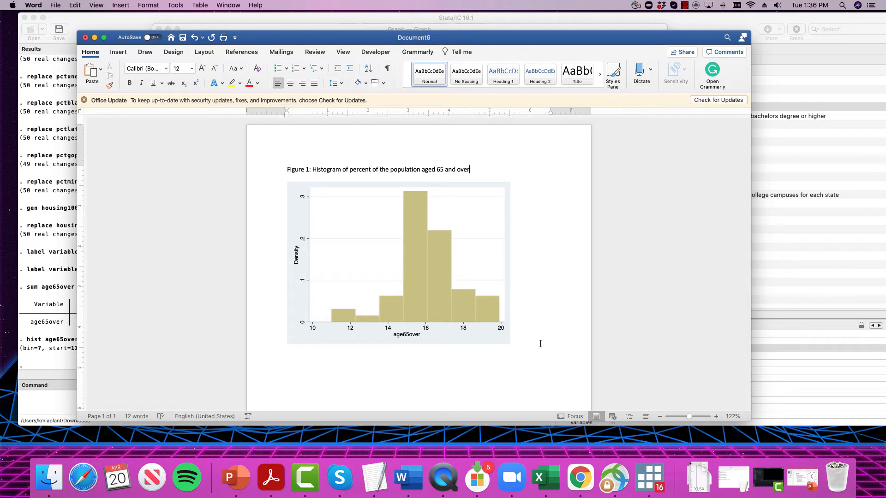
{"action": "key", "text": "Return"}
{"action": "left_click", "coordinate": [95, 38]}
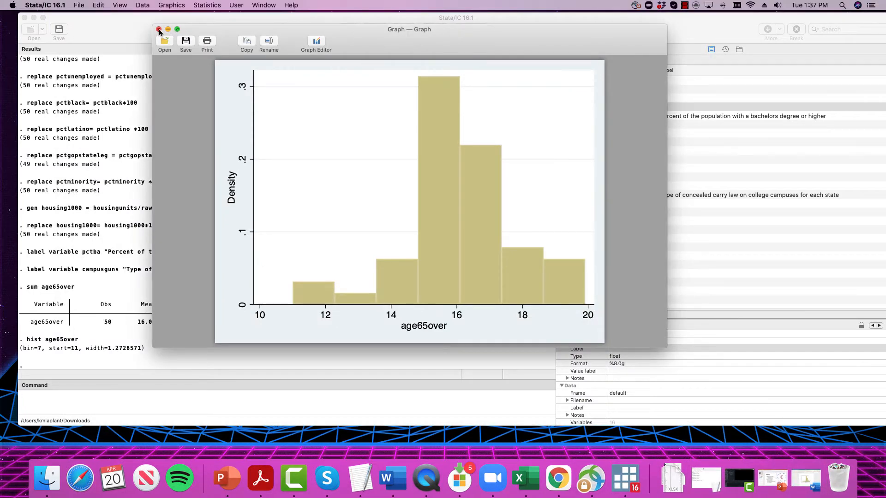
Step: Close the age65over graph, draw a histogram of pctba with the hist command, and close that graph
{"action": "left_click", "coordinate": [158, 29]}
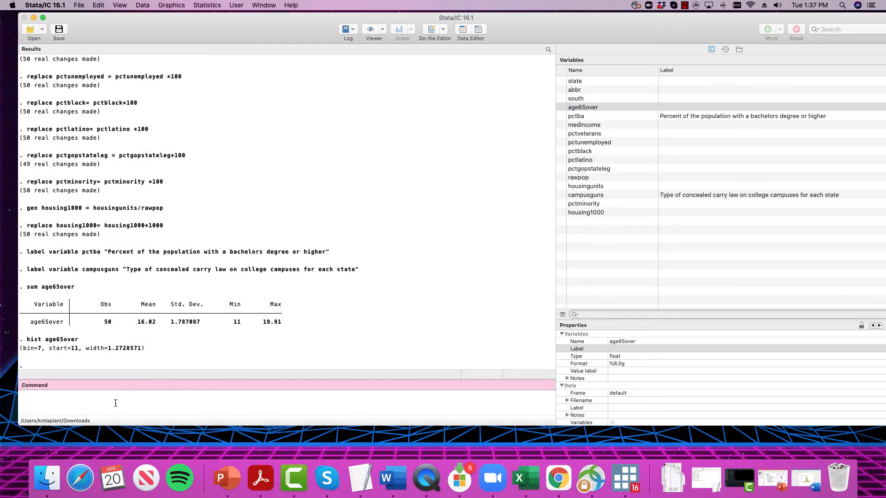
{"action": "type", "text": "hist"}
{"action": "left_click", "coordinate": [562, 117]}
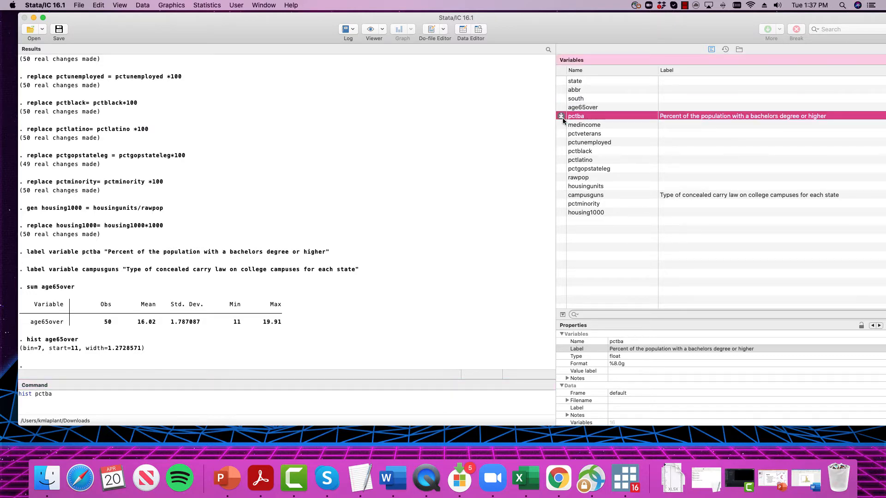
{"action": "key", "text": "Return"}
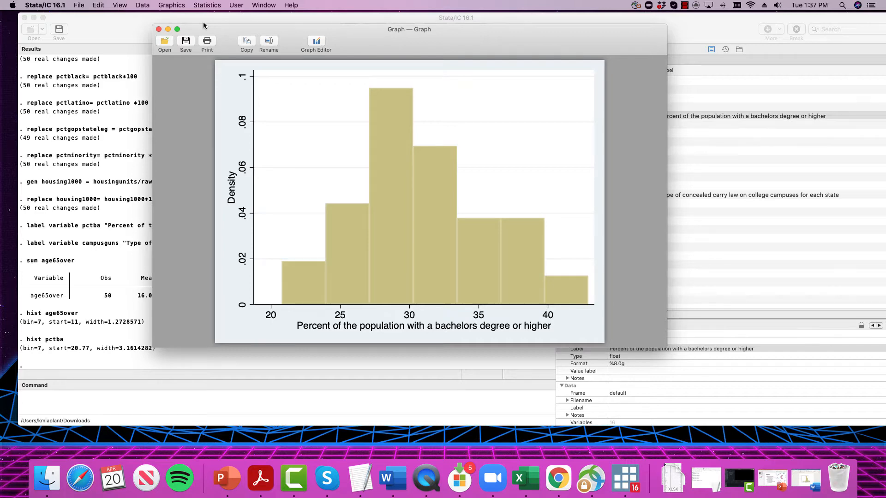
{"action": "left_click", "coordinate": [159, 29]}
Step: Draw a histogram of pctgopstateleg with the hist command and close its graph window
{"action": "left_click", "coordinate": [119, 404]}
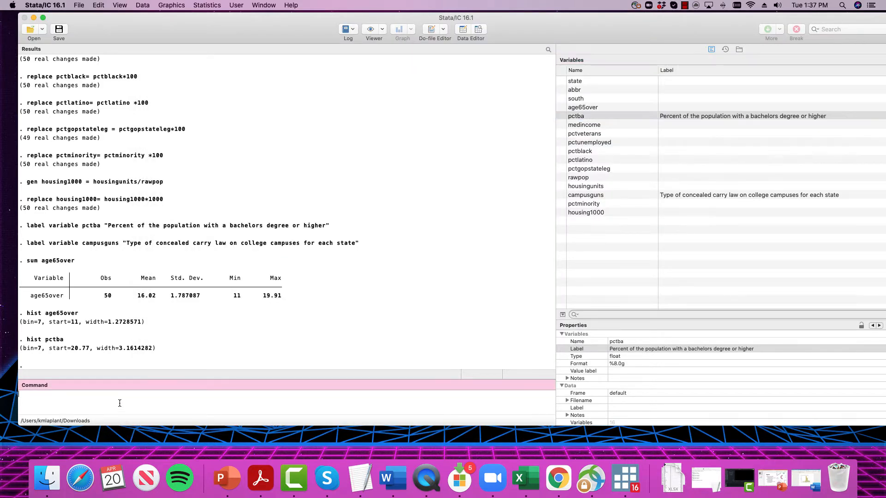
{"action": "type", "text": "hist"}
{"action": "left_click", "coordinate": [561, 169]}
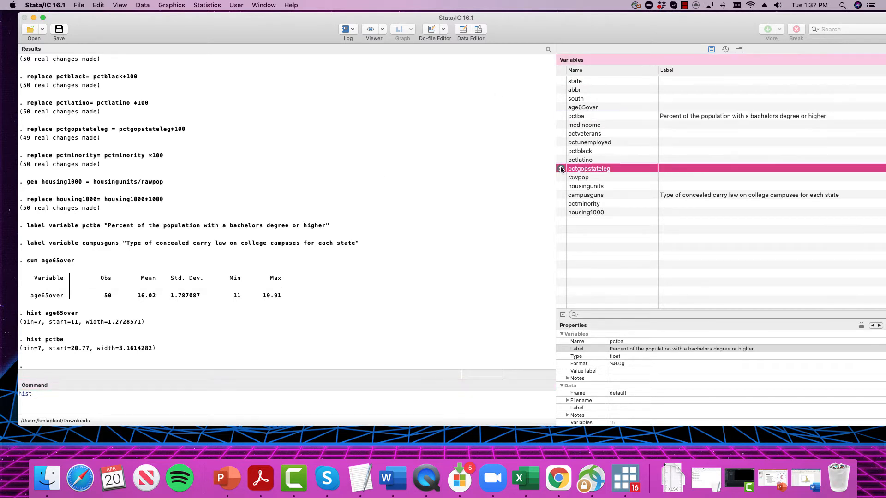
{"action": "left_click", "coordinate": [335, 408]}
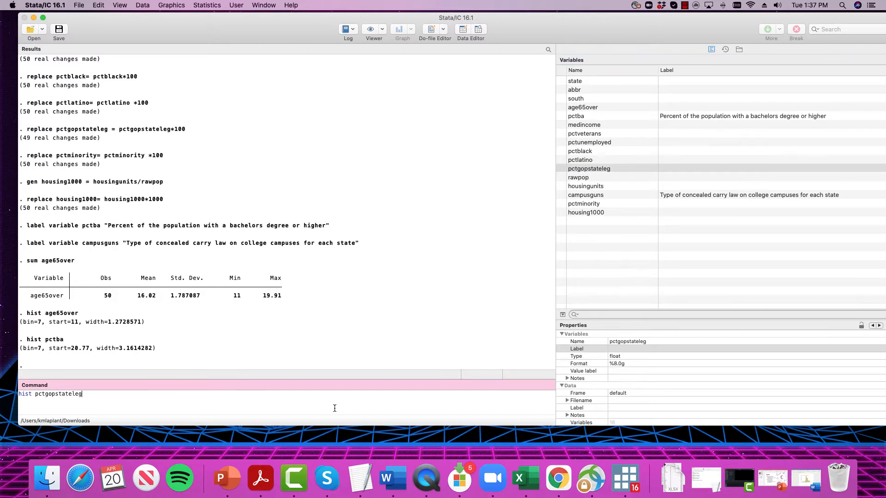
{"action": "key", "text": "Return"}
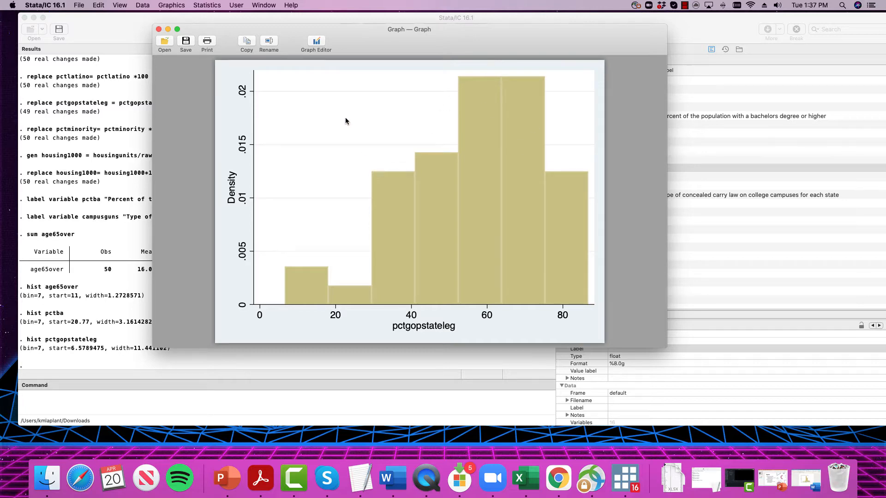
{"action": "left_click", "coordinate": [158, 29]}
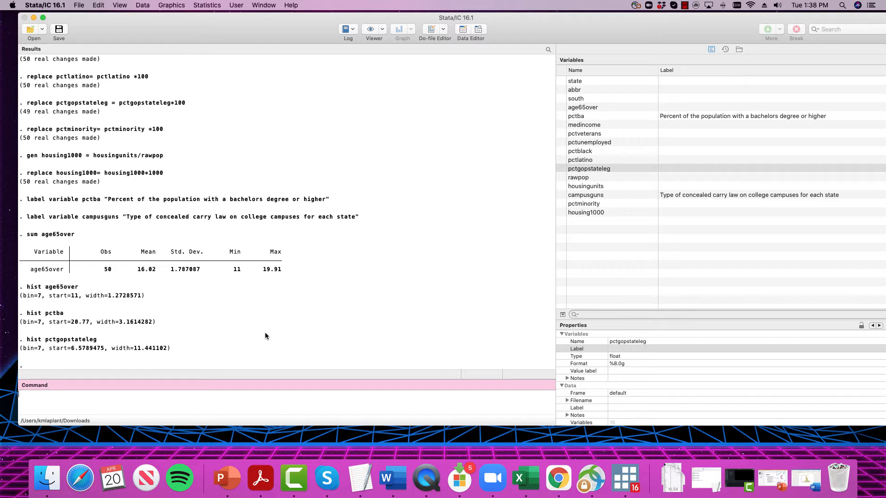
Step: Create a frequency table of the south variable with the tab command
{"action": "type", "text": "tab"}
{"action": "left_click", "coordinate": [564, 99]}
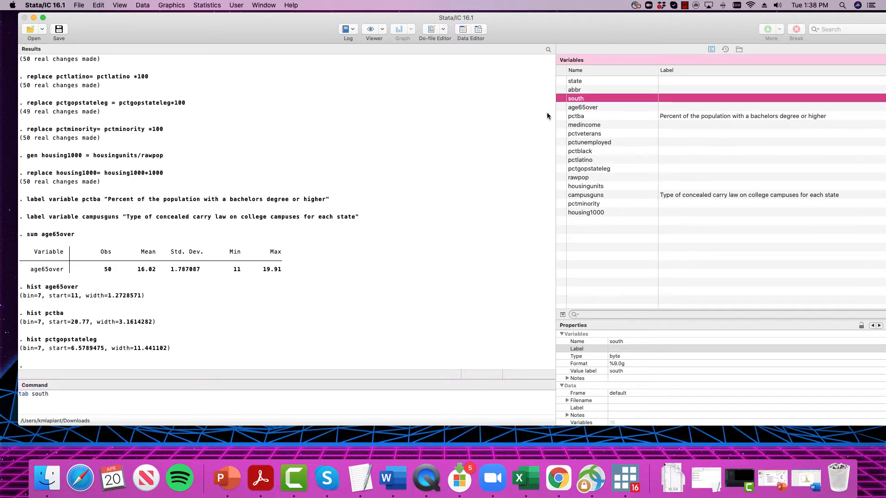
{"action": "left_click", "coordinate": [317, 396]}
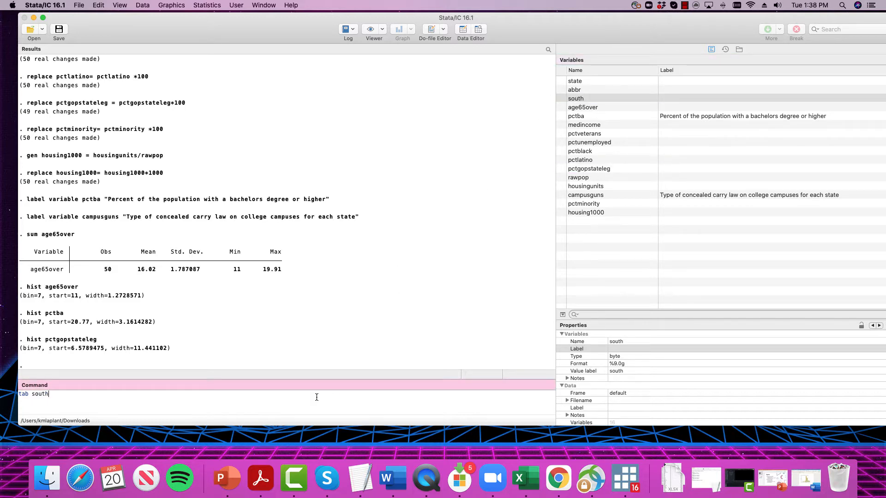
{"action": "key", "text": "Return"}
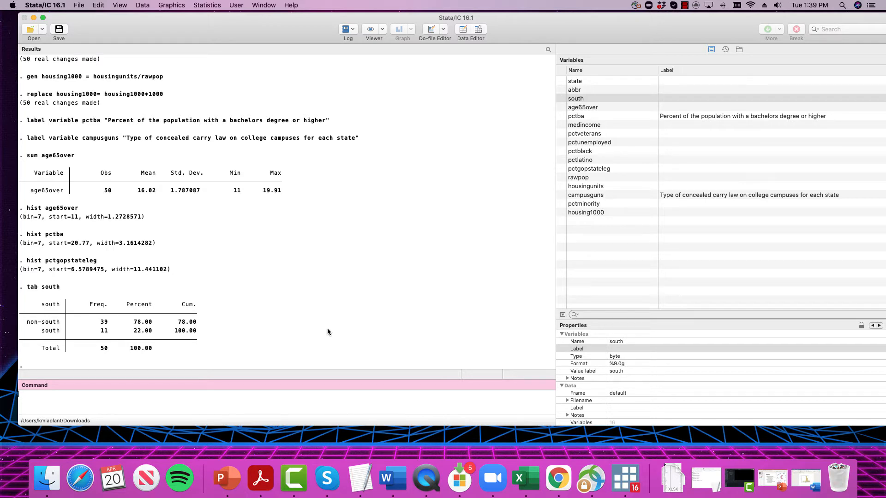
Step: Cross-tabulate campusguns by south with the tab command, listing campusguns first
{"action": "type", "text": "tab campusguns"}
{"action": "left_click", "coordinate": [561, 99]}
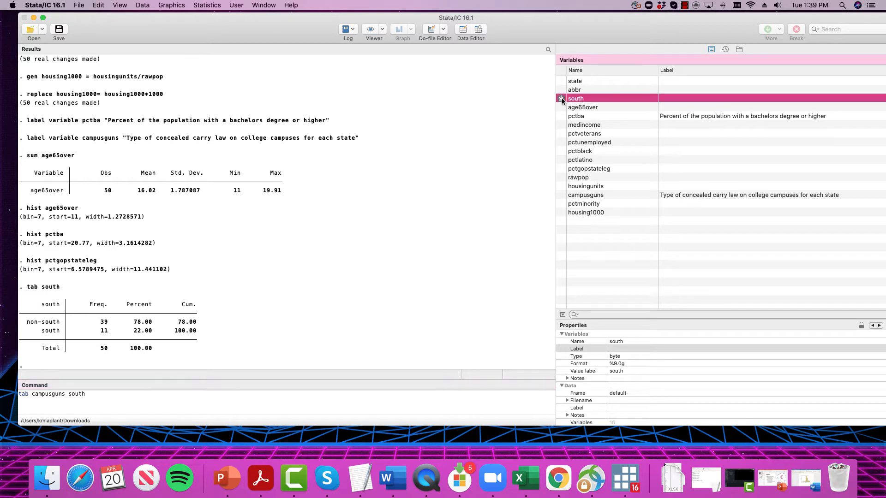
{"action": "left_click", "coordinate": [211, 405]}
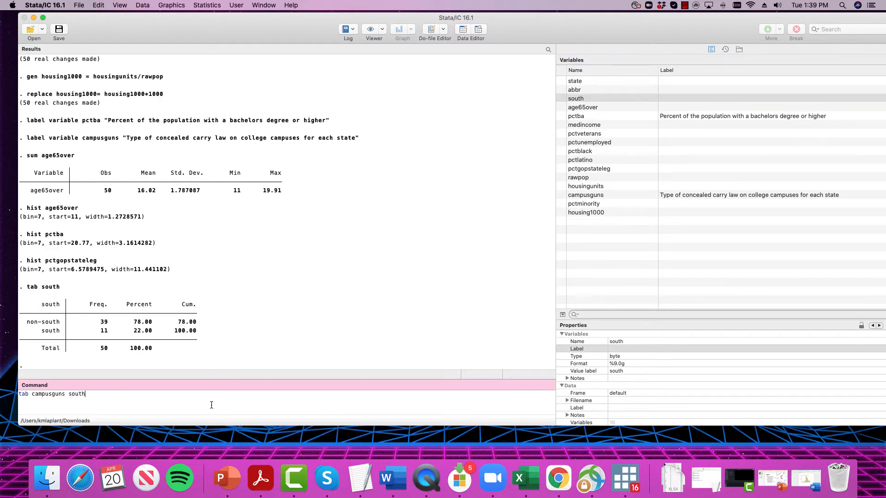
{"action": "key", "text": "Return"}
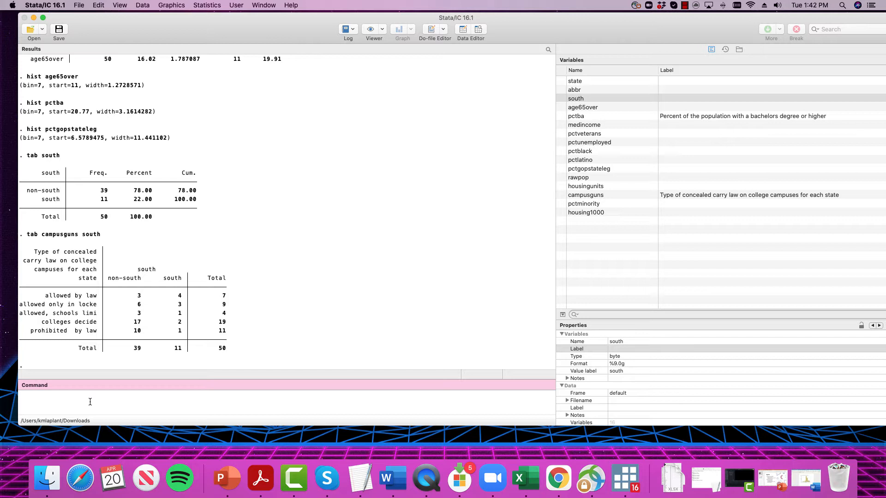
Step: Create a bar graph with "graph bar (count), over(campusguns) over(south)" and enlarge the graph window
{"action": "type", "text": "graph bar (count),"}
{"action": "type", "text": "over(campusguns) over(south)"}
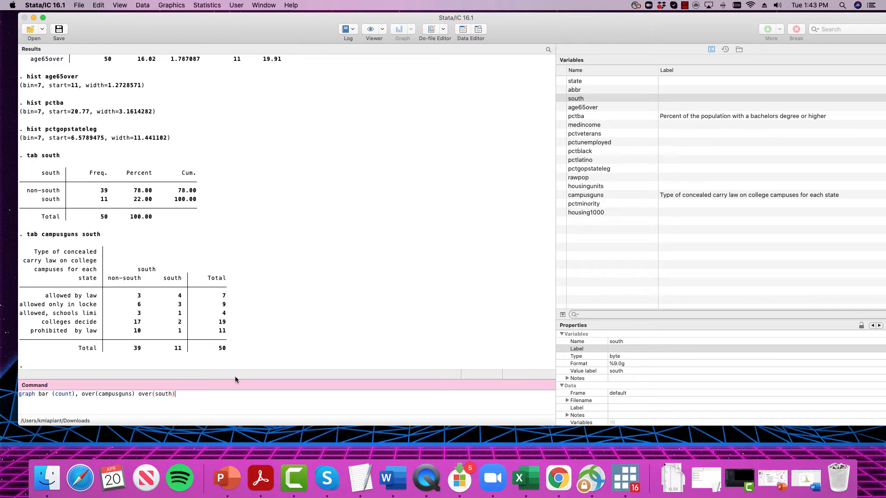
{"action": "key", "text": "Return"}
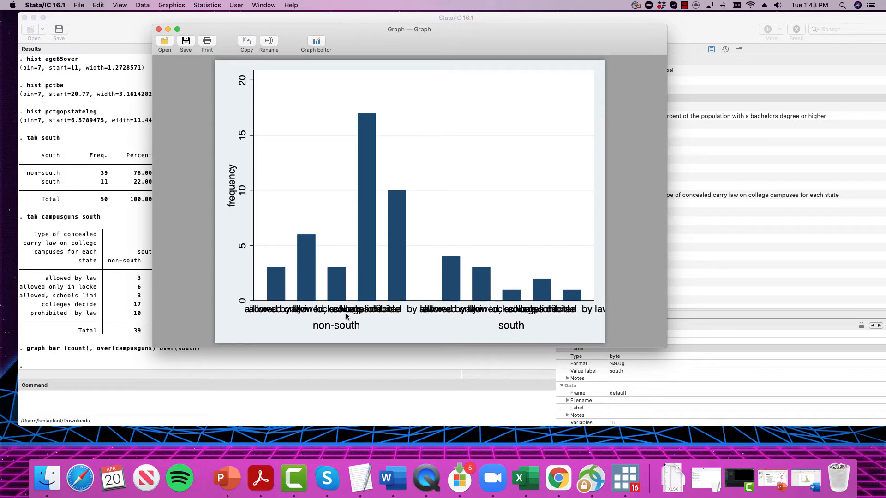
{"action": "left_click_drag", "start_coordinate": [160, 347], "coordinate": [92, 382]}
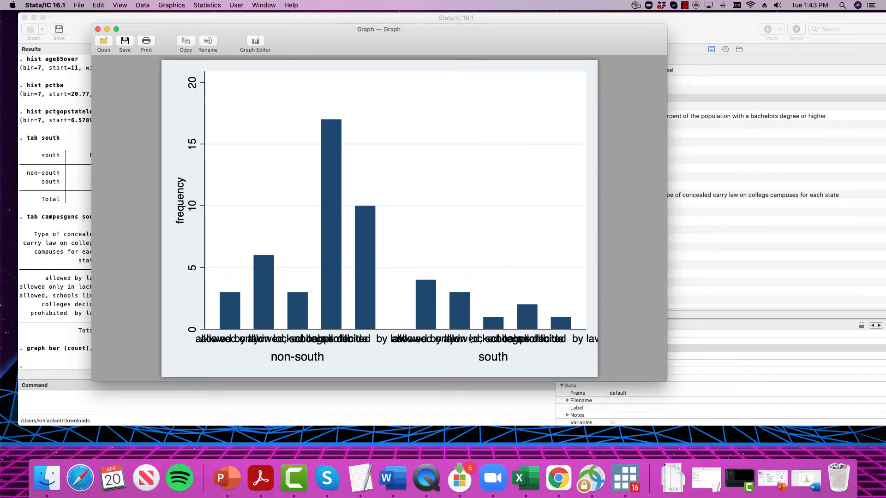
Step: In the Graph Editor, set the campusguns category axis labels to size v. Small and angle 45°
{"action": "left_click", "coordinate": [254, 42]}
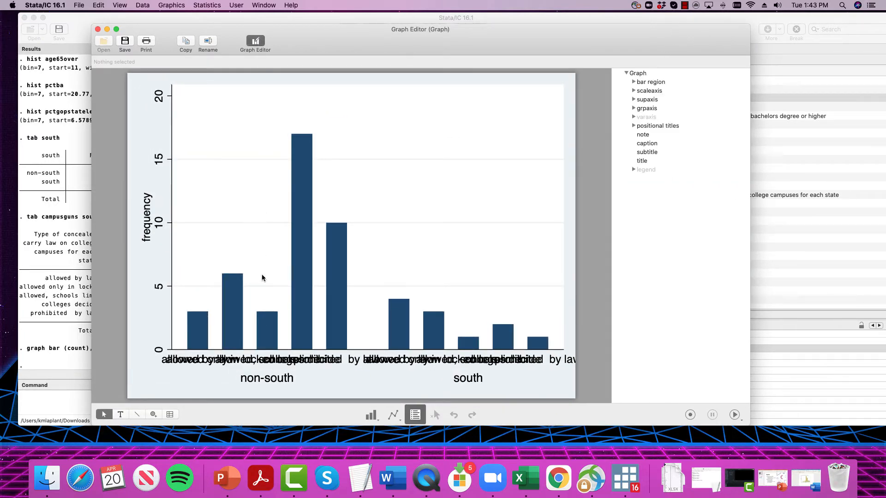
{"action": "left_click", "coordinate": [267, 361]}
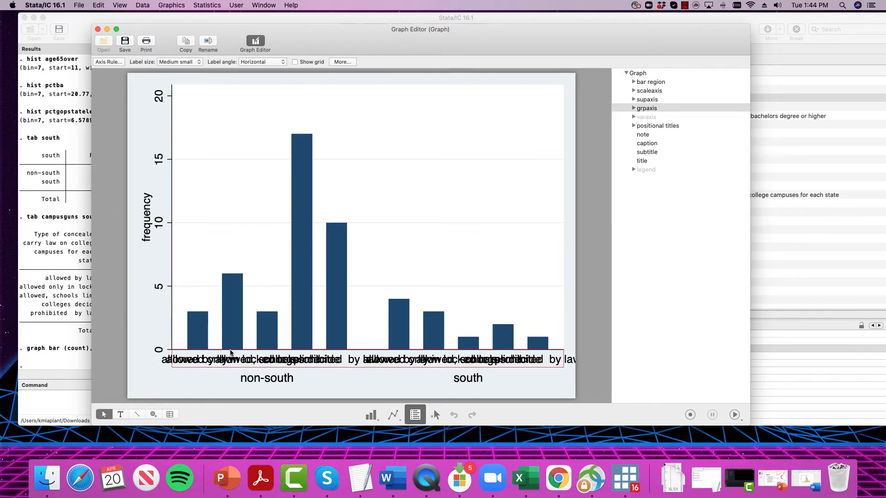
{"action": "left_click", "coordinate": [200, 62]}
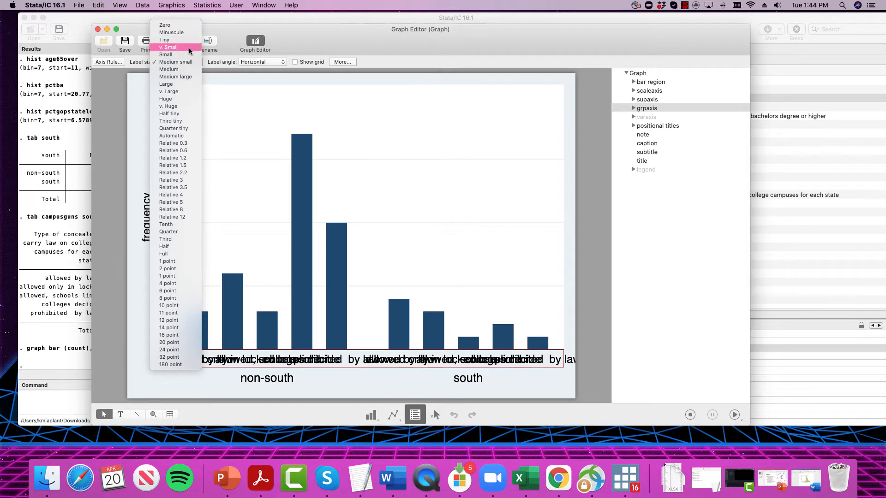
{"action": "left_click", "coordinate": [189, 47]}
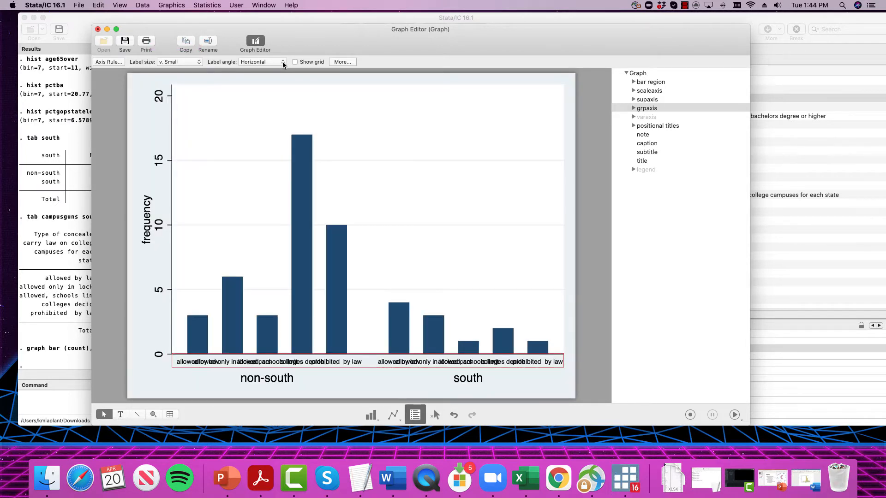
{"action": "left_click", "coordinate": [283, 63]}
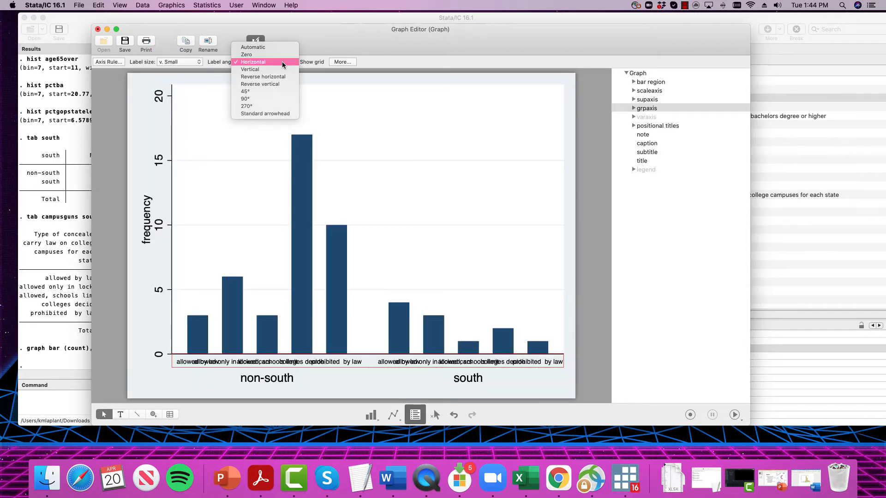
{"action": "left_click", "coordinate": [272, 94]}
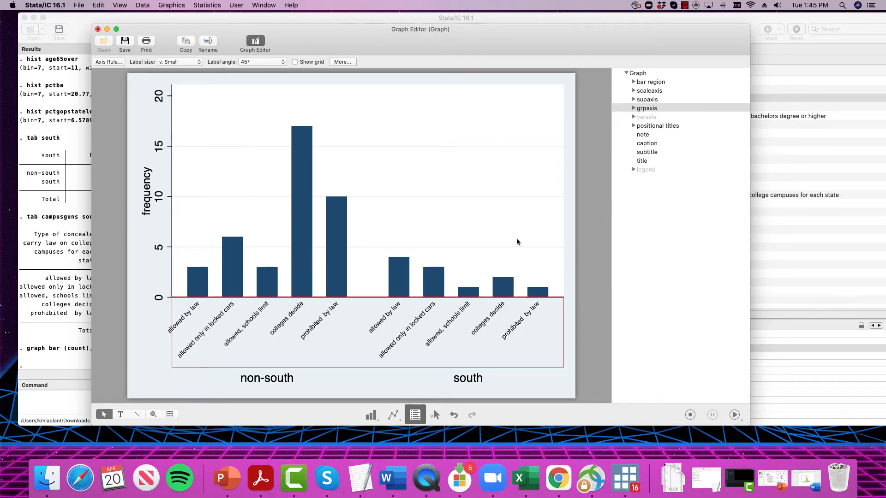
Step: Switch to the Word document and paste the edited bar graph below the age65over histogram
{"action": "left_click", "coordinate": [393, 479]}
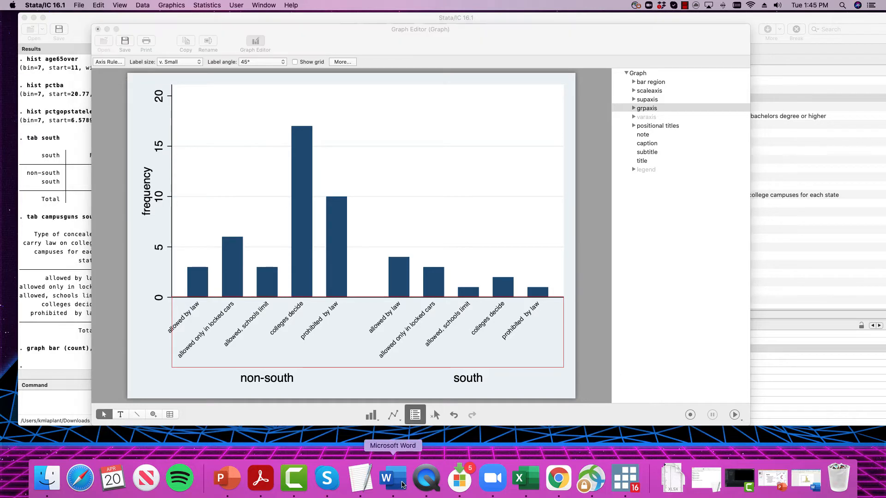
{"action": "left_click", "coordinate": [805, 478]}
{"action": "key", "text": "super+v"}
{"action": "scroll", "coordinate": [325, 241], "scroll_direction": "up", "scroll_amount": 5}
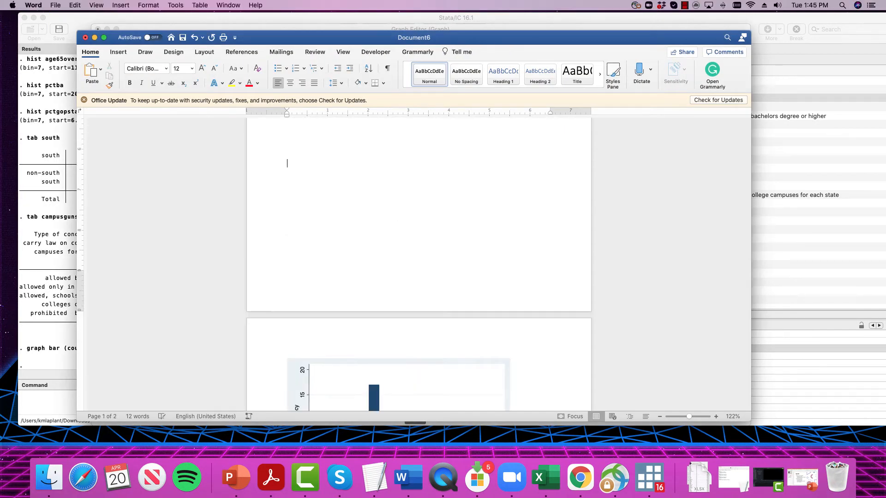
{"action": "scroll", "coordinate": [325, 241], "scroll_direction": "down", "scroll_amount": 5}
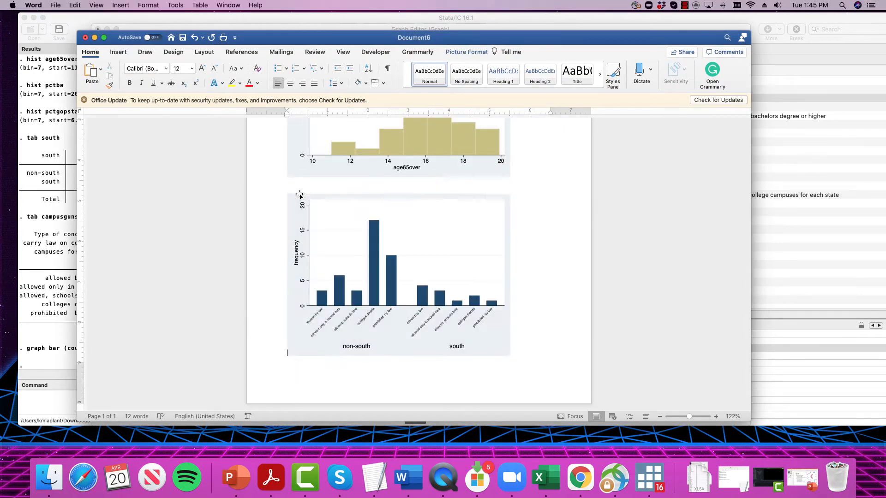
Step: Add the caption "Figure 2: Concealed carry on college campuses by region" directly above the pasted bar graph
{"action": "scroll", "coordinate": [277, 225], "scroll_direction": "up", "scroll_amount": 3}
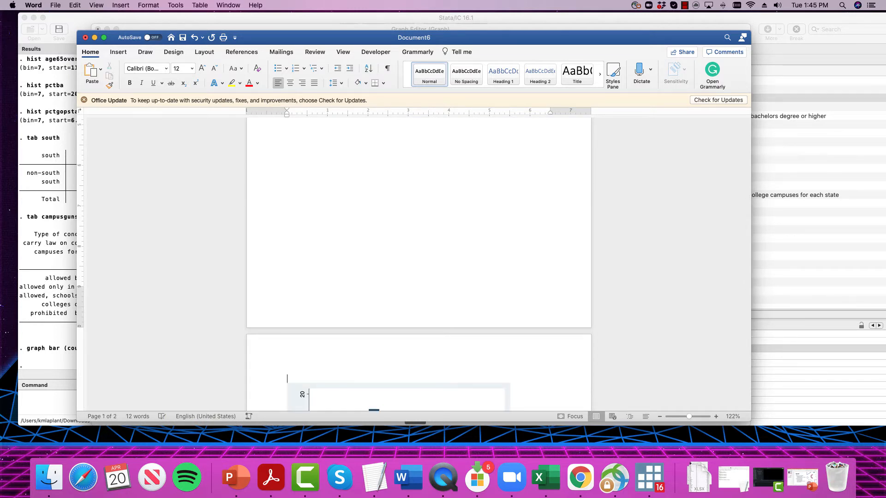
{"action": "type", "text": "Figure 2:"}
{"action": "scroll", "coordinate": [350, 208], "scroll_direction": "down", "scroll_amount": 3}
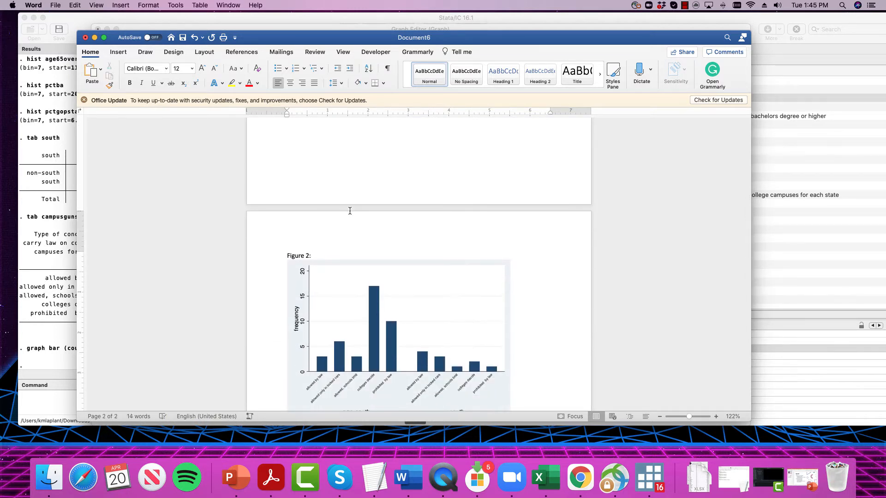
{"action": "type", "text": ": Concealed carry on college campuses by region"}
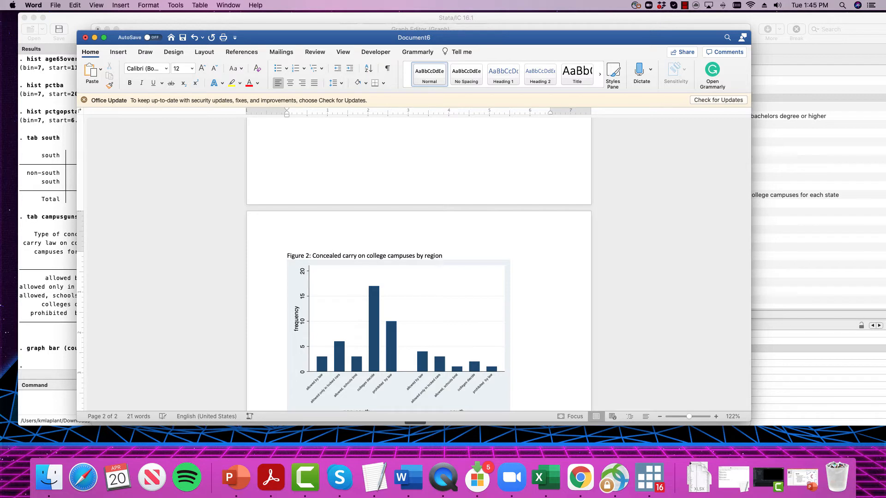
Step: Review the Figure 2 bar graph in the document, comparing the non-south and south categories and the layout with the preceding histogram
{"action": "scroll", "coordinate": [417, 241], "scroll_direction": "down", "scroll_amount": 3}
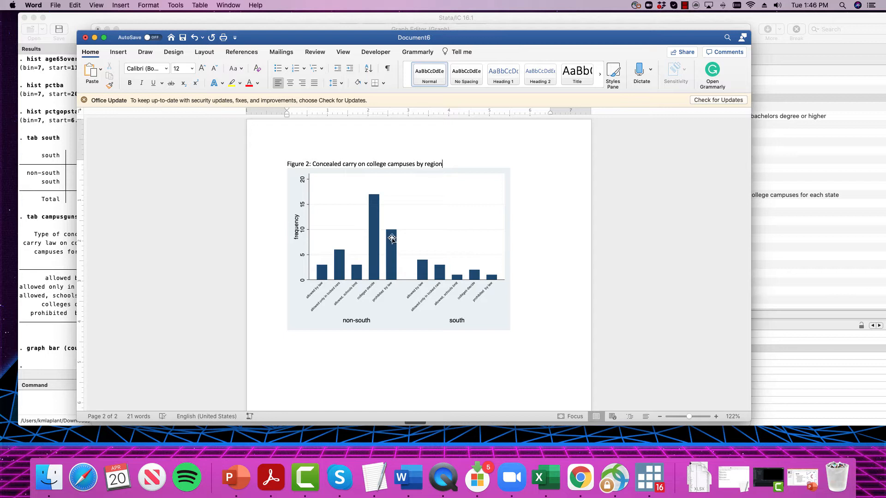
{"action": "scroll", "coordinate": [397, 211], "scroll_direction": "down", "scroll_amount": 3}
{"action": "scroll", "coordinate": [398, 210], "scroll_direction": "up", "scroll_amount": 10}
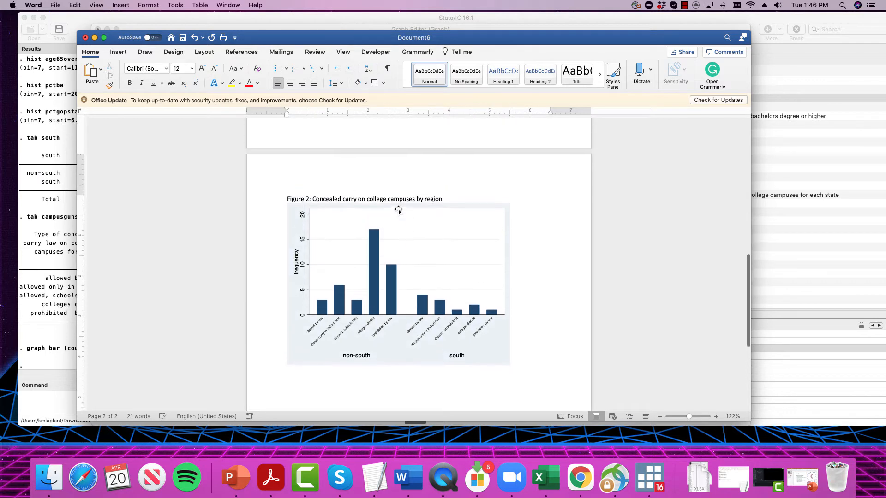
{"action": "scroll", "coordinate": [398, 210], "scroll_direction": "down", "scroll_amount": 8}
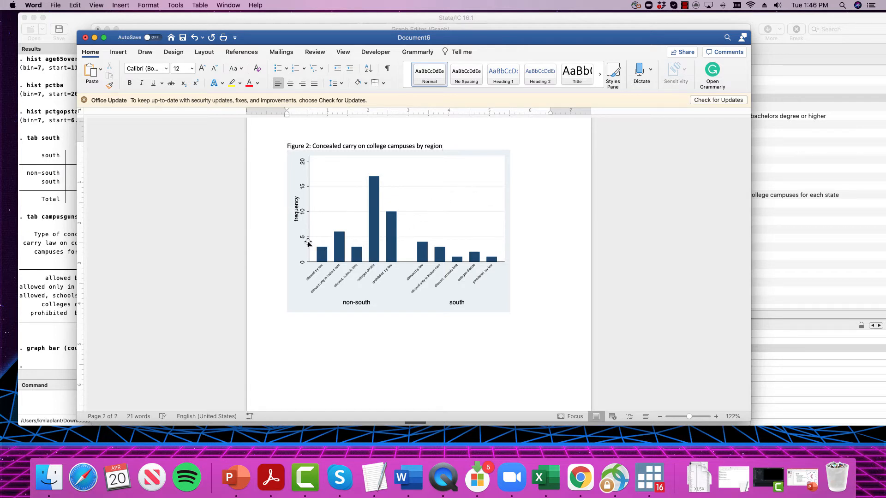
{"action": "scroll", "coordinate": [409, 228], "scroll_direction": "up", "scroll_amount": 2}
{"action": "scroll", "coordinate": [408, 229], "scroll_direction": "down", "scroll_amount": 5}
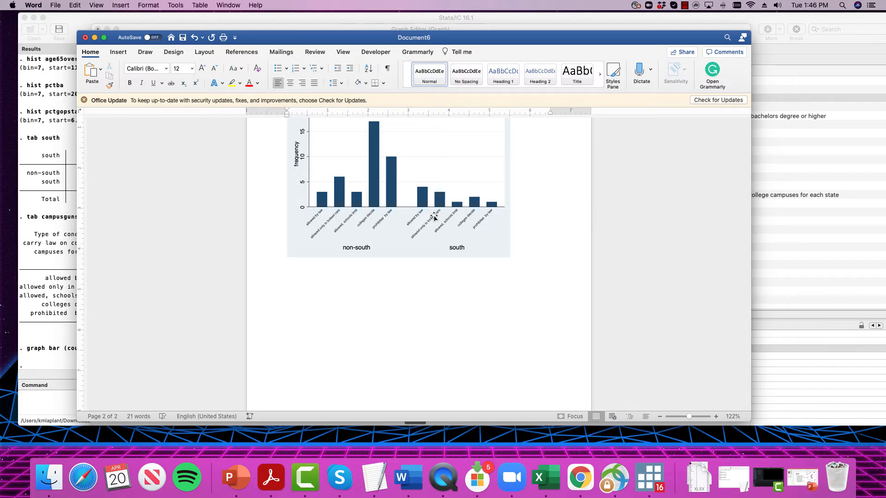
{"action": "scroll", "coordinate": [434, 217], "scroll_direction": "up", "scroll_amount": 4}
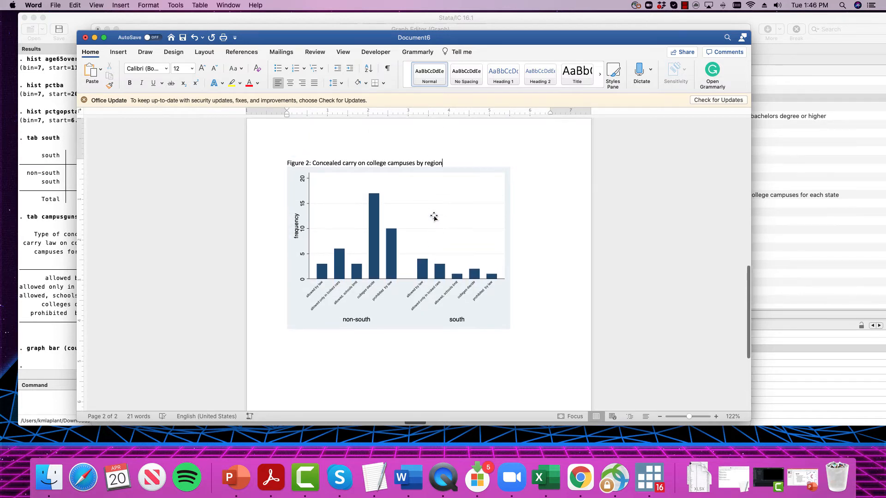
{"action": "scroll", "coordinate": [434, 217], "scroll_direction": "down", "scroll_amount": 1}
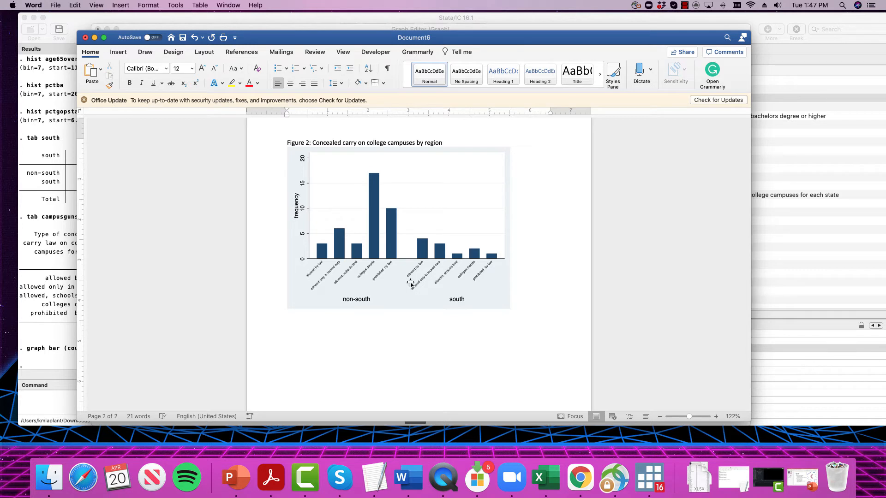
{"action": "scroll", "coordinate": [411, 285], "scroll_direction": "up", "scroll_amount": 10}
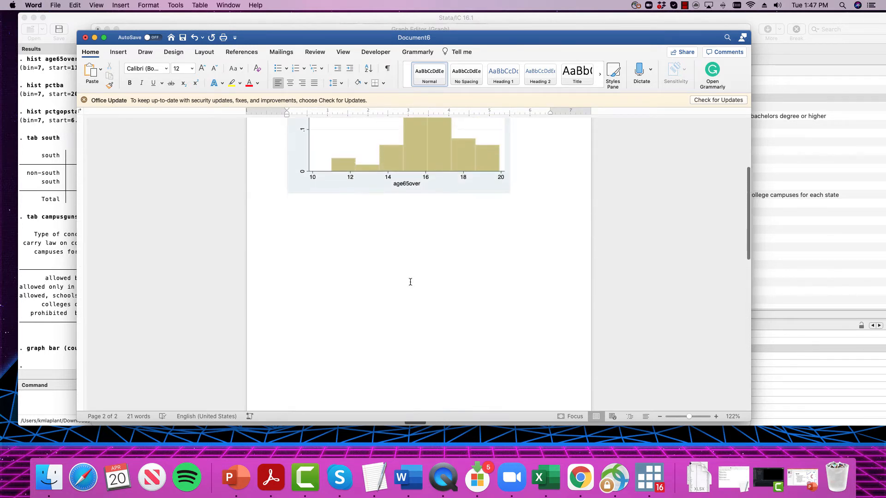
{"action": "scroll", "coordinate": [410, 281], "scroll_direction": "down", "scroll_amount": 8}
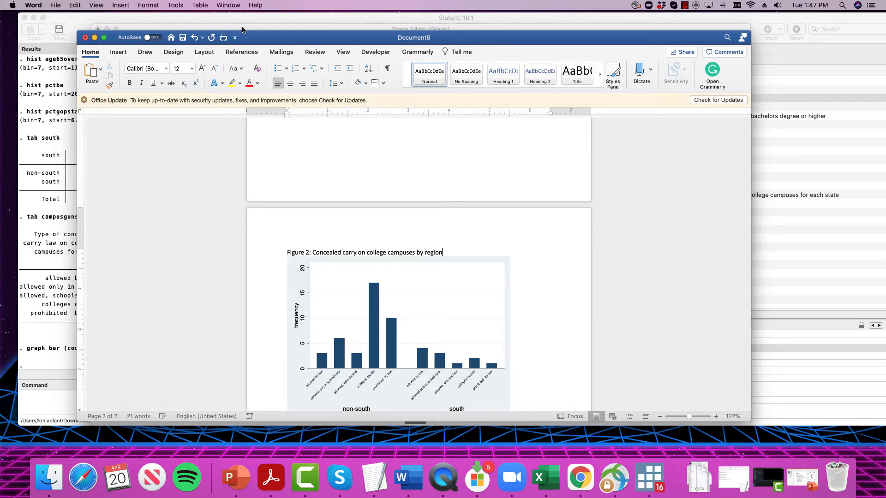
Step: Minimize the Word document and close the Graph Editor window to return to the Stata results
{"action": "left_click", "coordinate": [94, 38]}
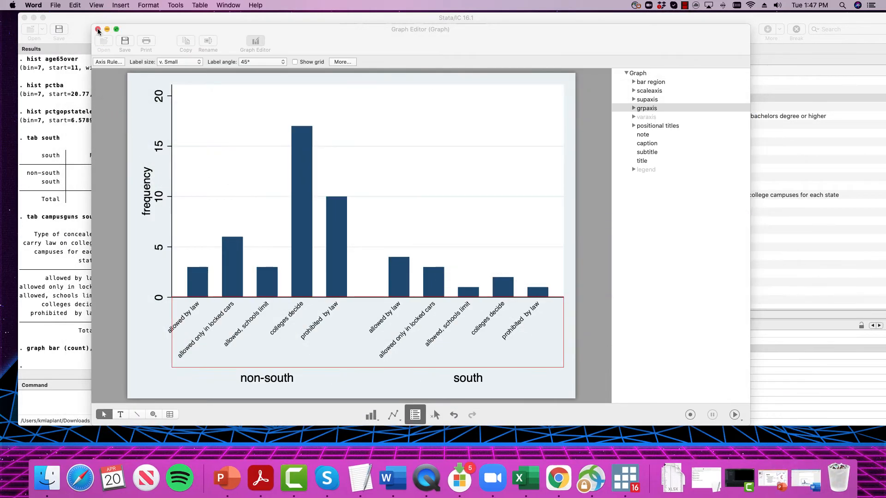
{"action": "left_click", "coordinate": [98, 29]}
{"action": "left_click", "coordinate": [367, 97]}
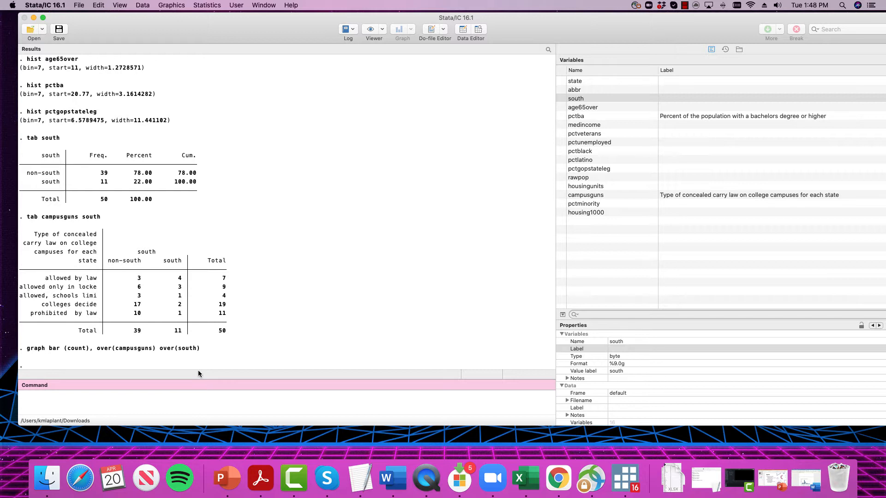
Step: Run a two-sample t test with the command "ttest campusguns, by(south)"
{"action": "type", "text": "test"}
{"action": "type", "text": "campusguns"}
{"action": "type", "text": "by(south)"}
{"action": "key", "text": "Return"}
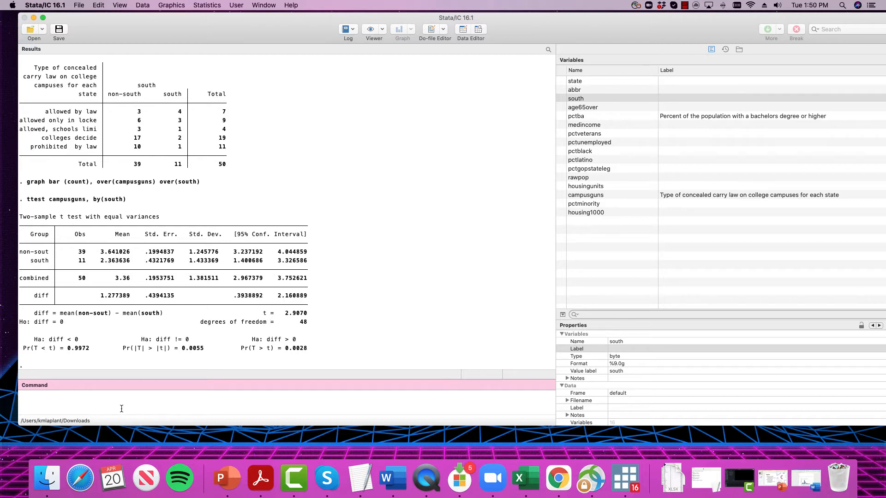
Step: Display the codebook entry for the campusguns variable with the codebook command
{"action": "type", "text": "codebook campu"}
{"action": "type", "text": "guns"}
{"action": "key", "text": "Return"}
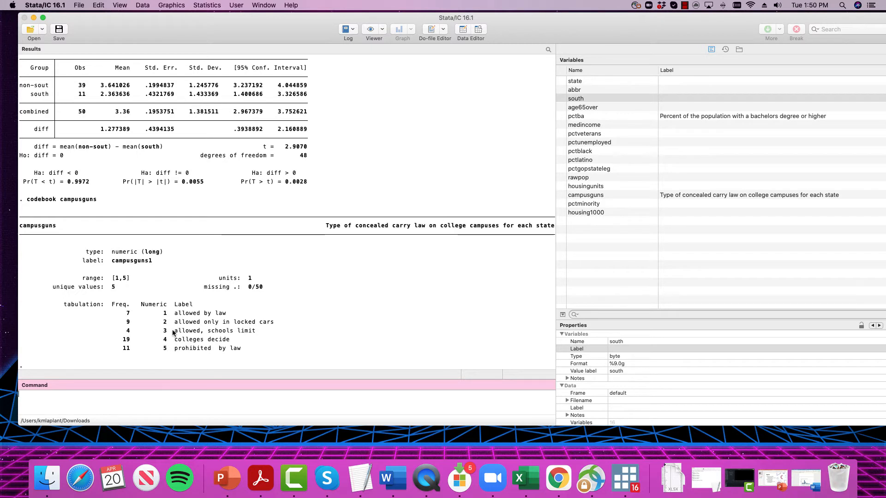
Step: Examine the t-test output, comparing the non-south and south means and the p-values of the directional hypotheses against the campusguns coding
{"action": "scroll", "coordinate": [173, 331], "scroll_direction": "up", "scroll_amount": 3}
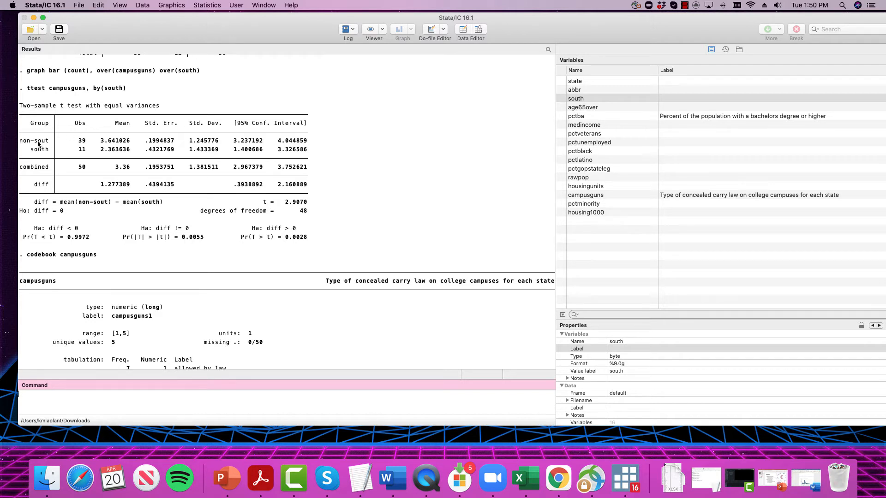
{"action": "left_click_drag", "start_coordinate": [95, 141], "coordinate": [132, 141]}
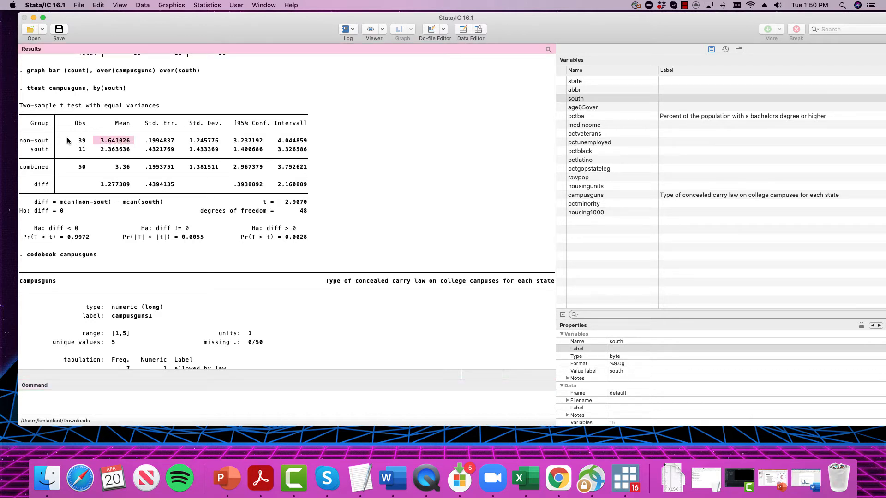
{"action": "scroll", "coordinate": [157, 323], "scroll_direction": "down", "scroll_amount": 4}
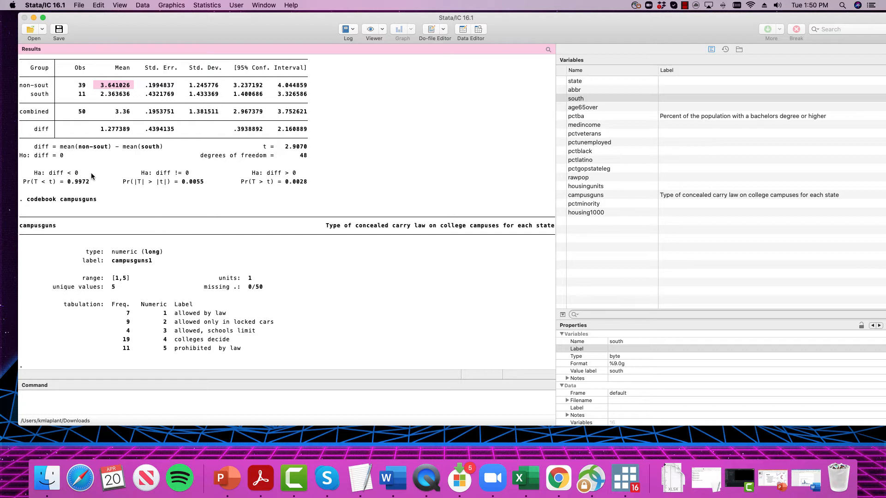
{"action": "left_click_drag", "start_coordinate": [92, 181], "coordinate": [23, 183]}
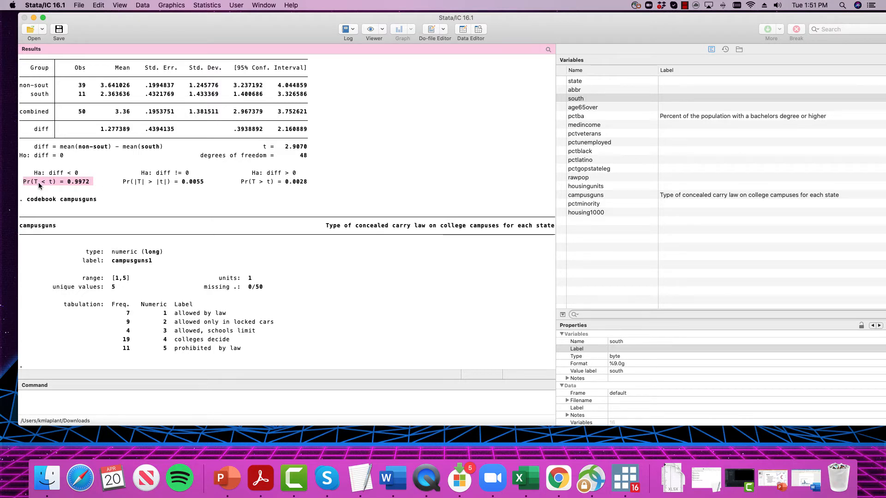
{"action": "left_click_drag", "start_coordinate": [238, 182], "coordinate": [271, 183]}
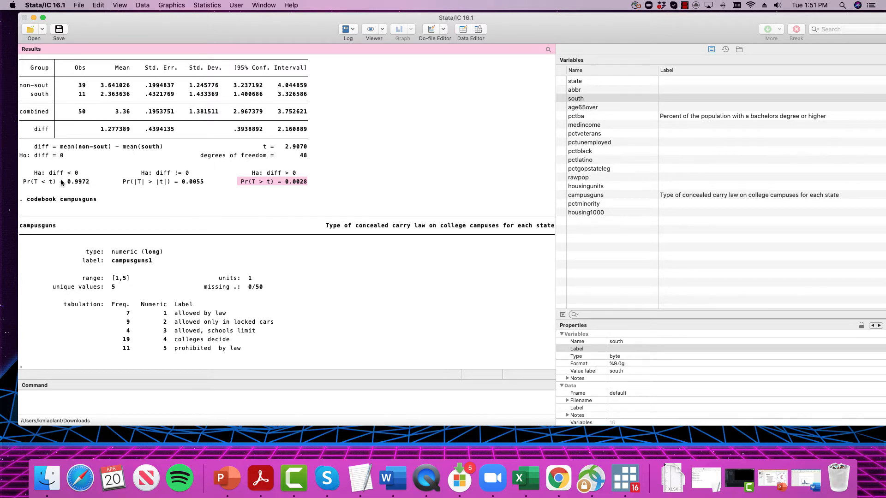
{"action": "left_click_drag", "start_coordinate": [63, 180], "coordinate": [311, 181]}
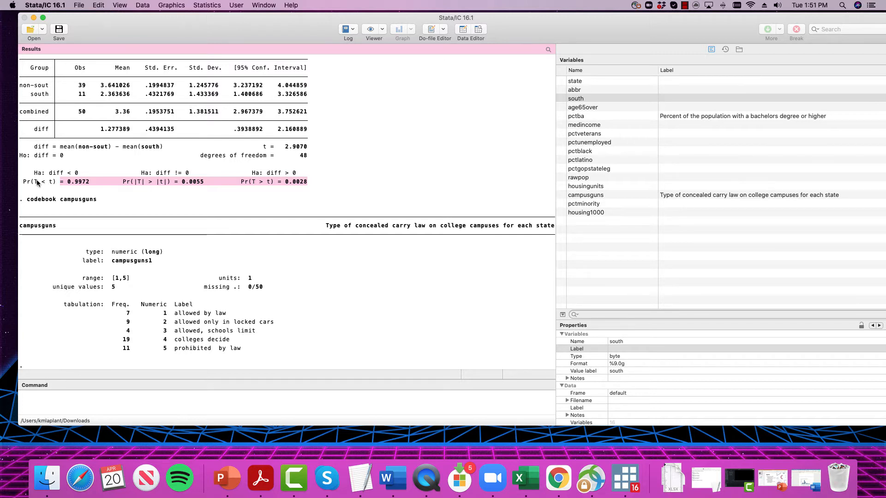
{"action": "left_click_drag", "start_coordinate": [53, 85], "coordinate": [134, 86]}
{"action": "left_click_drag", "start_coordinate": [75, 95], "coordinate": [130, 94]}
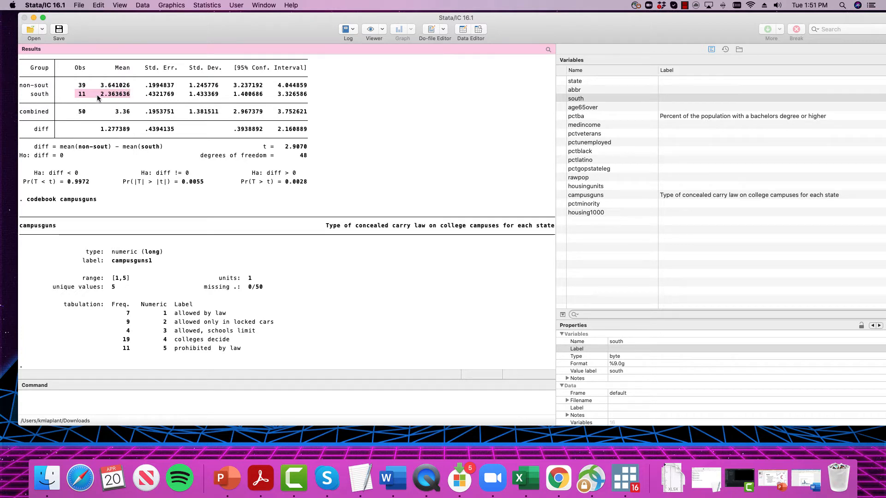
{"action": "left_click", "coordinate": [96, 124]}
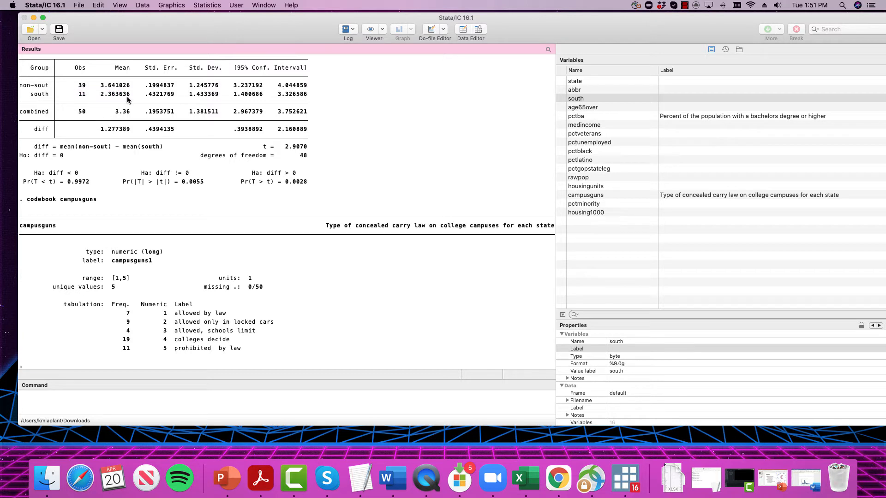
{"action": "left_click_drag", "start_coordinate": [127, 94], "coordinate": [75, 95]}
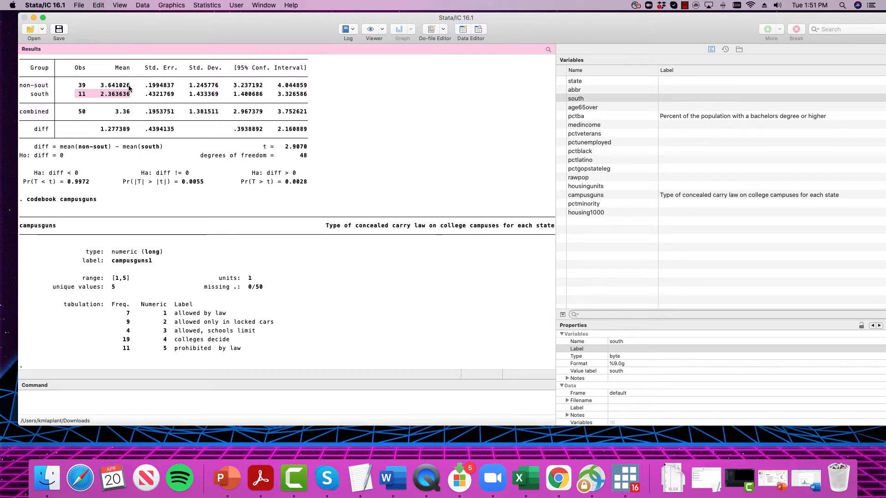
{"action": "left_click_drag", "start_coordinate": [137, 86], "coordinate": [86, 86]}
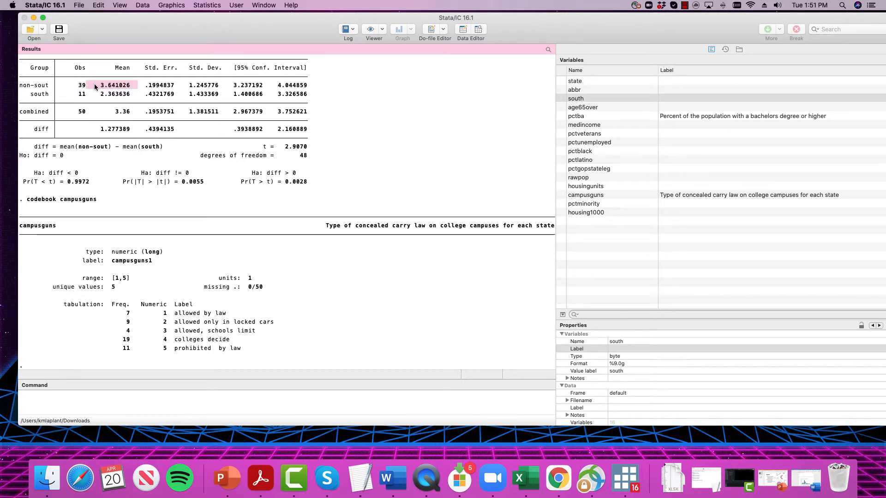
{"action": "left_click_drag", "start_coordinate": [236, 182], "coordinate": [260, 183]}
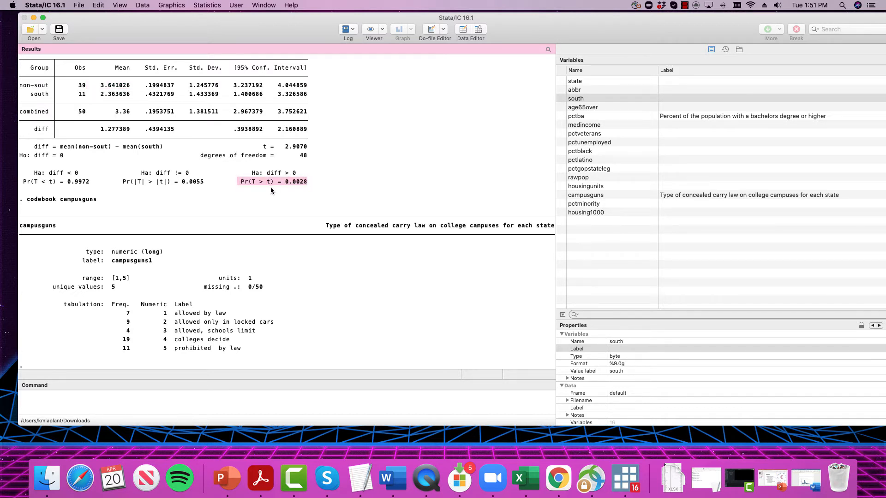
Step: Compute the complement of the one-sided p-value with the command "display 1-.0028"
{"action": "left_click_drag", "start_coordinate": [99, 85], "coordinate": [129, 85]}
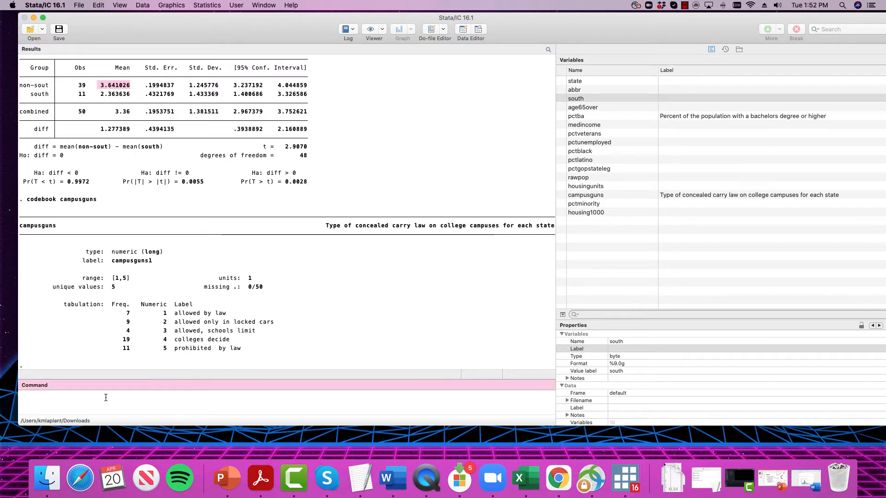
{"action": "type", "text": "display "}
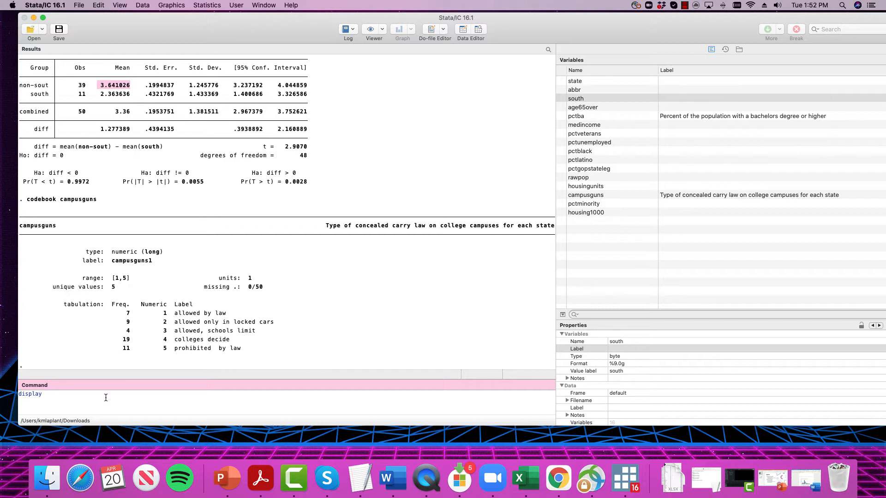
{"action": "type", "text": "1-"}
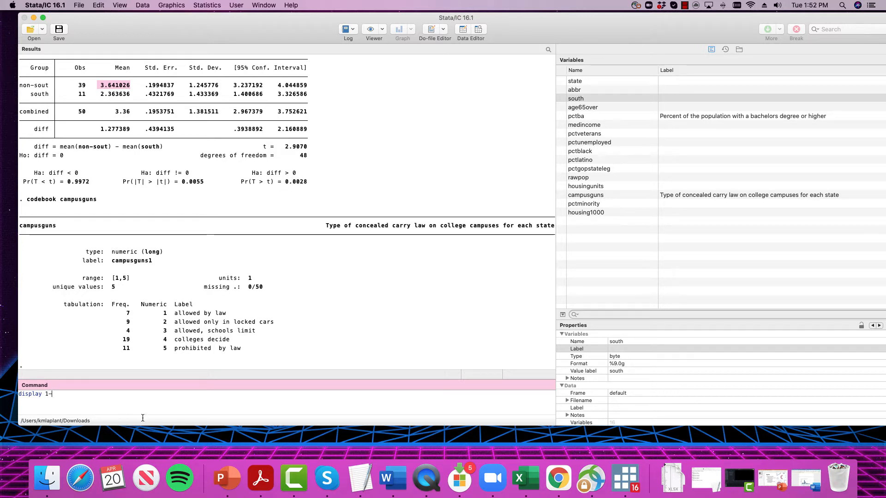
{"action": "type", "text": ".0028"}
{"action": "key", "text": "Return"}
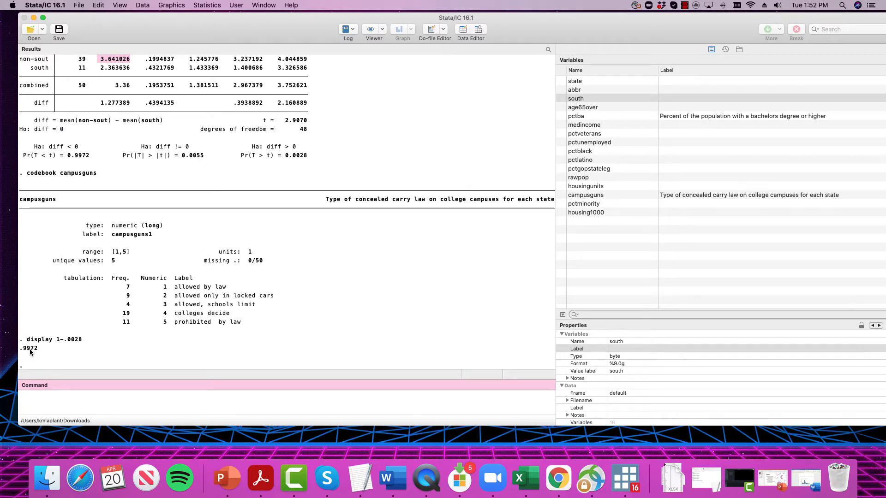
Step: Compare the t test's one-sided p-values with the calculated complement, the group means and the campusguns coding
{"action": "scroll", "coordinate": [54, 353], "scroll_direction": "up", "scroll_amount": 5}
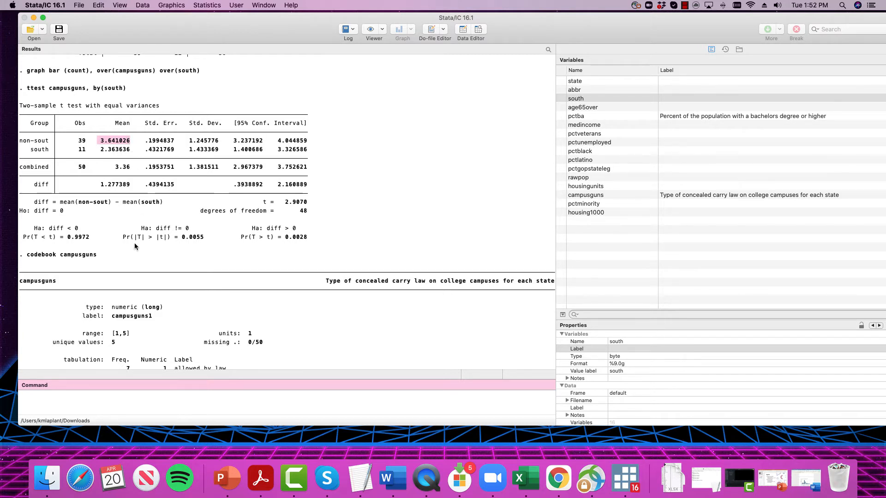
{"action": "scroll", "coordinate": [134, 247], "scroll_direction": "down", "scroll_amount": 5}
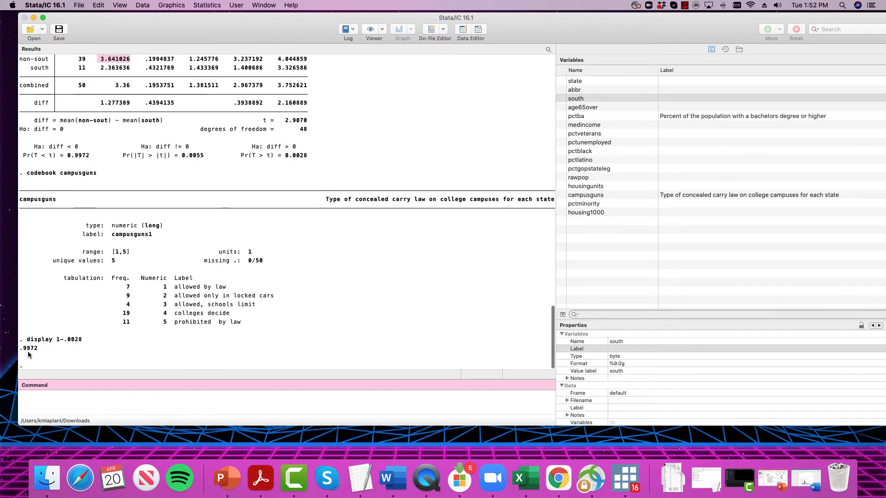
{"action": "scroll", "coordinate": [53, 337], "scroll_direction": "up", "scroll_amount": 6}
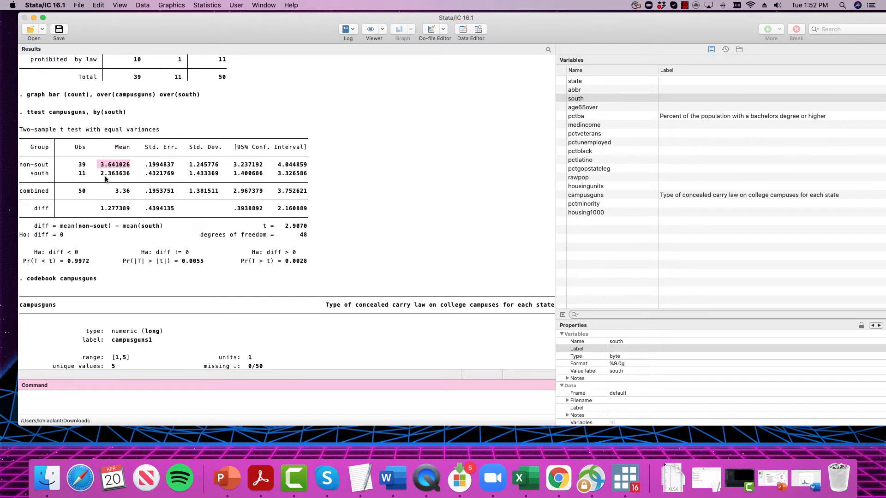
{"action": "scroll", "coordinate": [105, 178], "scroll_direction": "down", "scroll_amount": 5}
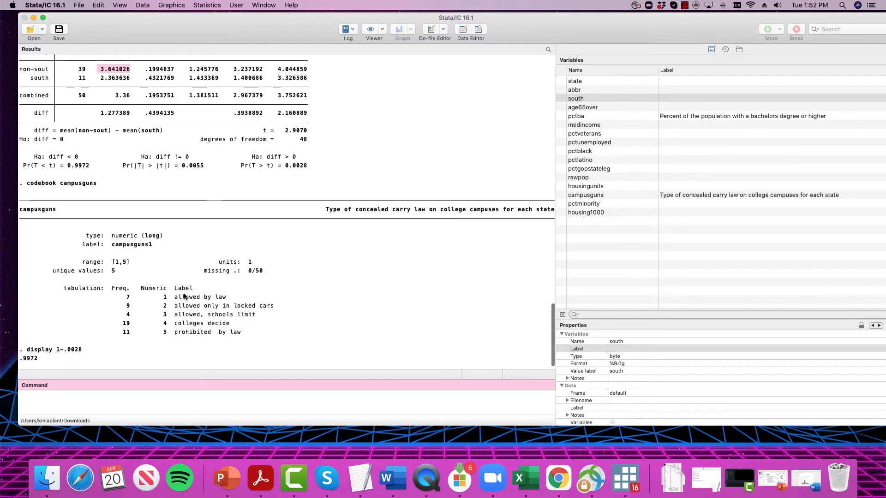
{"action": "scroll", "coordinate": [183, 299], "scroll_direction": "up", "scroll_amount": 4}
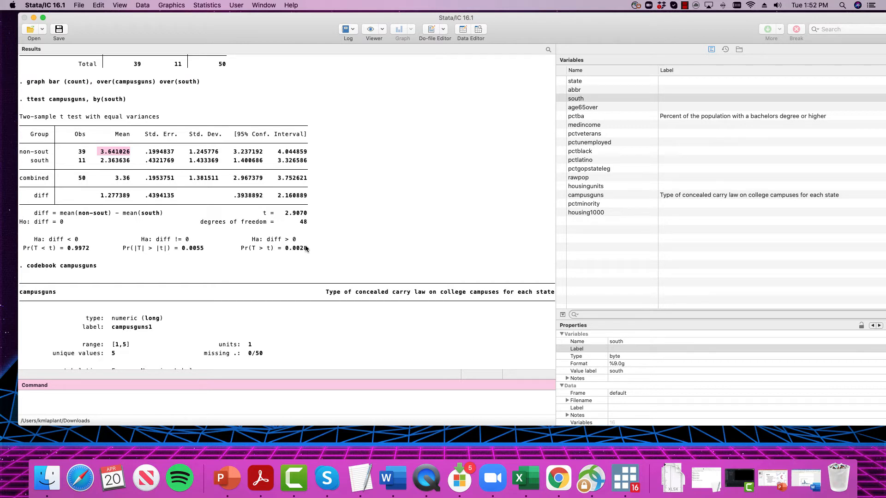
{"action": "left_click", "coordinate": [284, 249]}
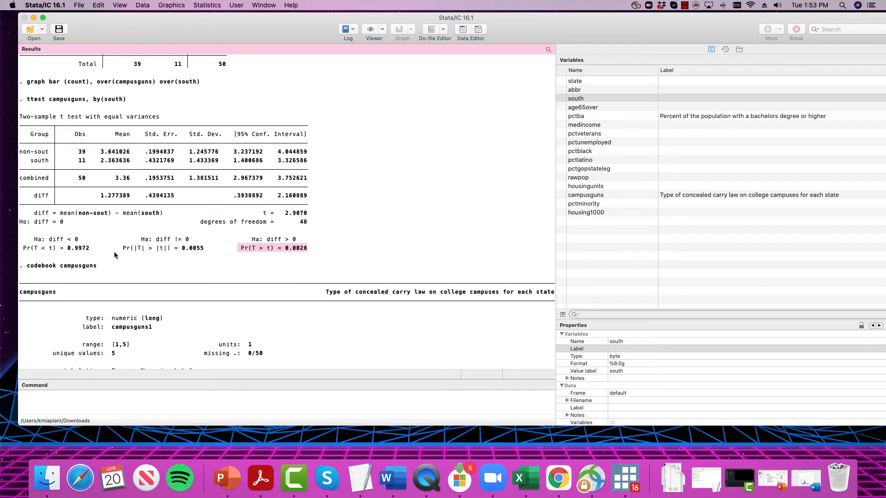
{"action": "left_click", "coordinate": [78, 249]}
{"action": "left_click_drag", "start_coordinate": [93, 249], "coordinate": [24, 249]}
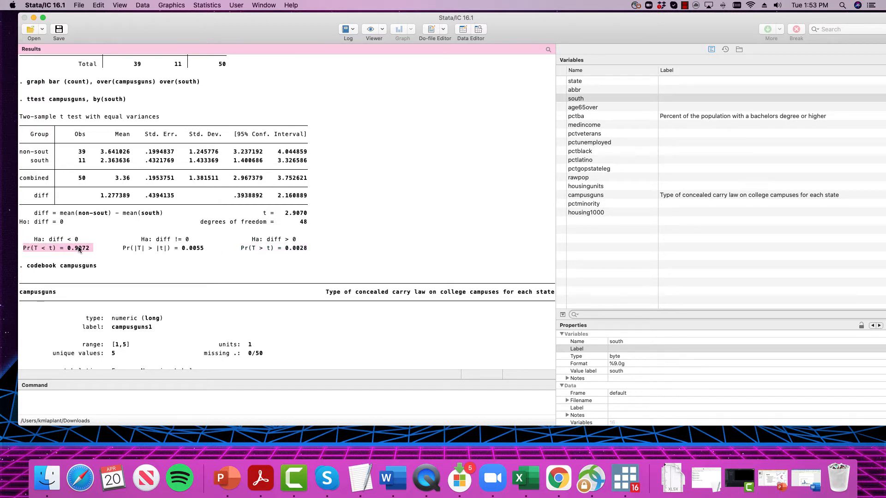
{"action": "left_click_drag", "start_coordinate": [315, 251], "coordinate": [276, 251]}
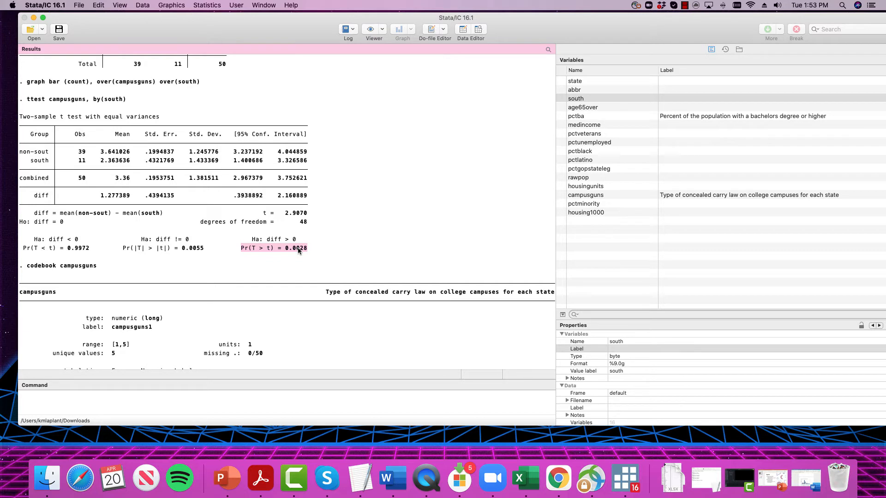
Step: Review the t test's null hypothesis against the p-value for the alternative diff > 0, along with the campusguns codebook entry
{"action": "scroll", "coordinate": [296, 258], "scroll_direction": "up", "scroll_amount": 1}
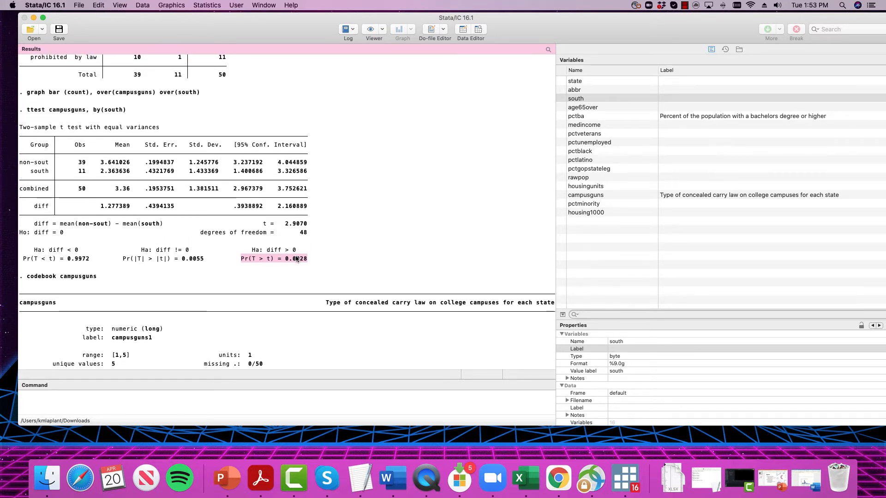
{"action": "scroll", "coordinate": [296, 257], "scroll_direction": "down", "scroll_amount": 3}
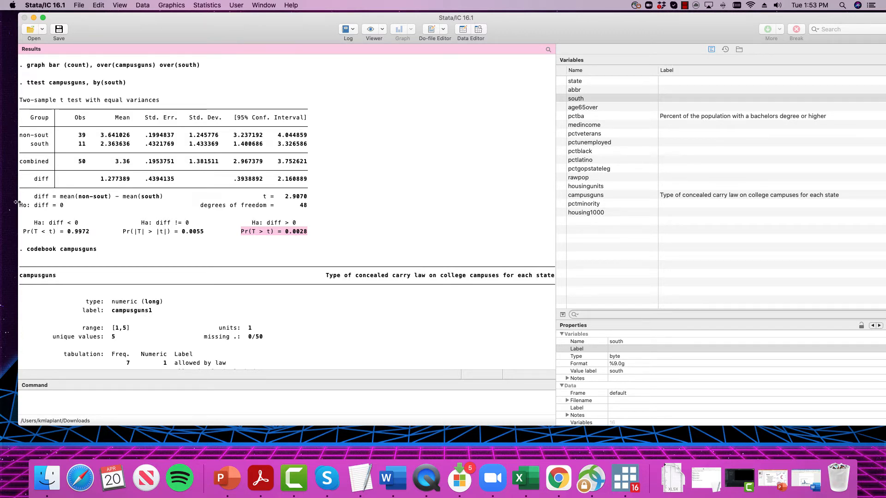
{"action": "left_click_drag", "start_coordinate": [68, 205], "coordinate": [27, 206]}
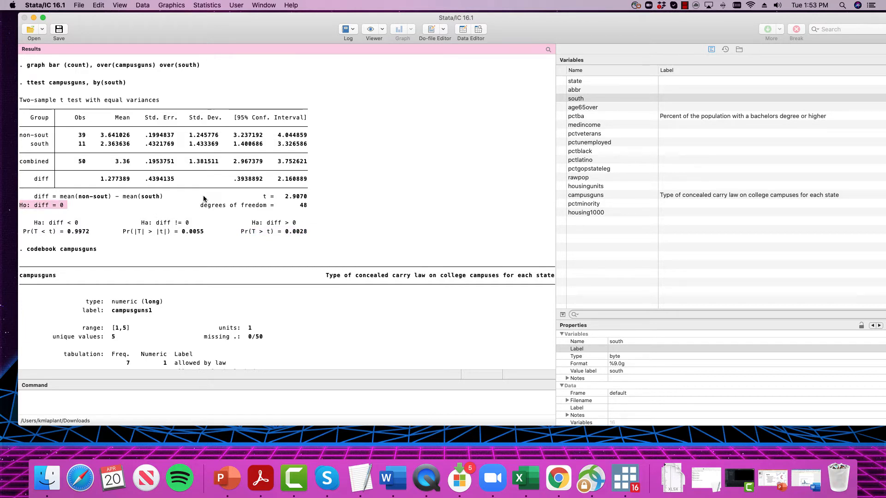
{"action": "left_click", "coordinate": [220, 226]}
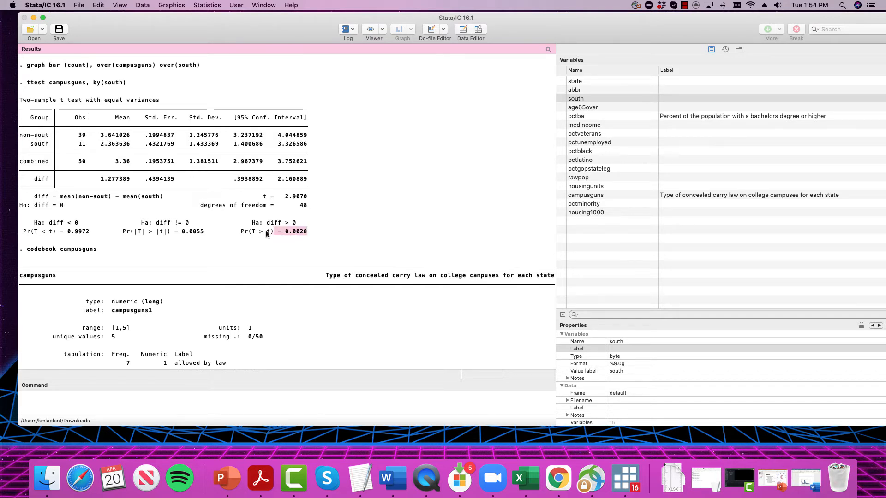
{"action": "left_click_drag", "start_coordinate": [266, 230], "coordinate": [240, 231]}
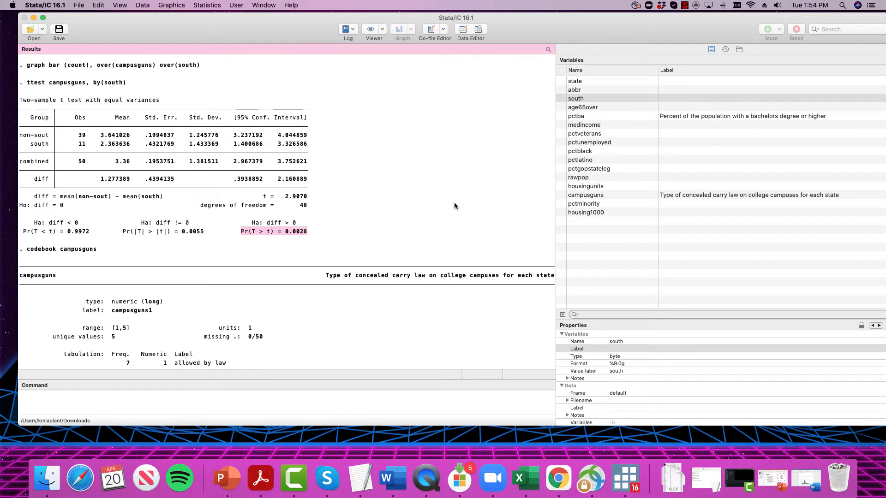
{"action": "scroll", "coordinate": [353, 215], "scroll_direction": "down", "scroll_amount": 4}
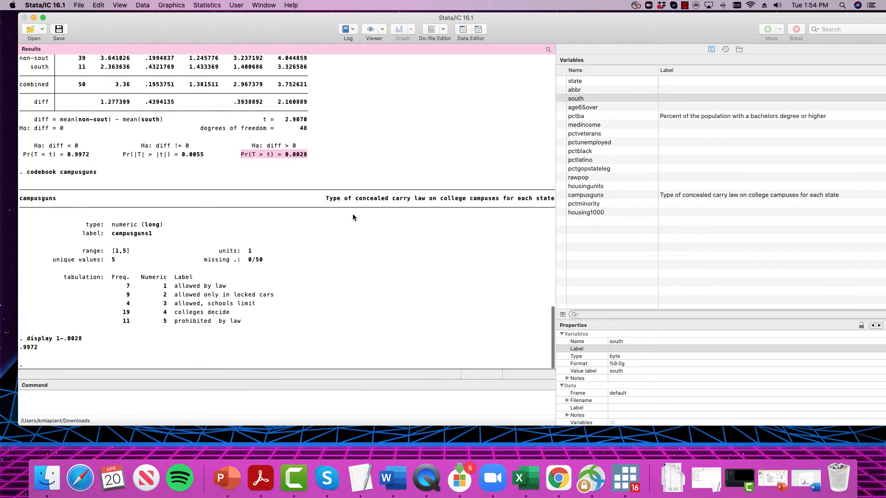
{"action": "scroll", "coordinate": [353, 216], "scroll_direction": "up", "scroll_amount": 3}
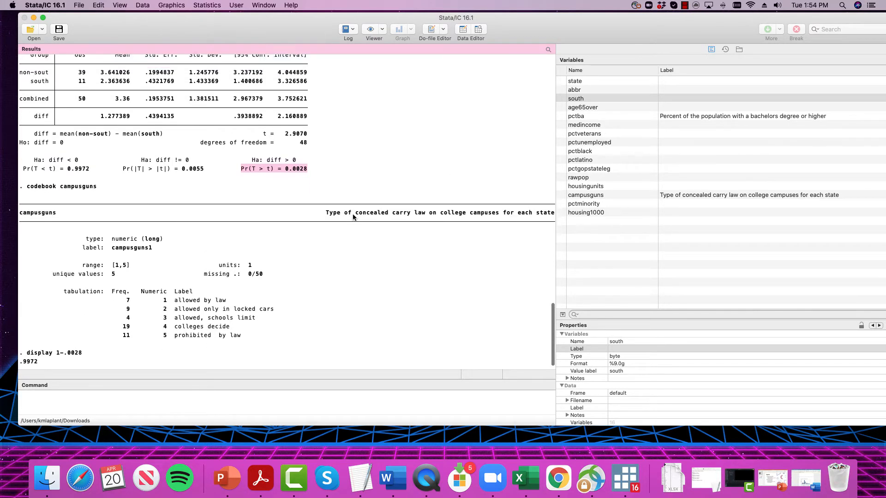
{"action": "scroll", "coordinate": [352, 218], "scroll_direction": "up", "scroll_amount": 2}
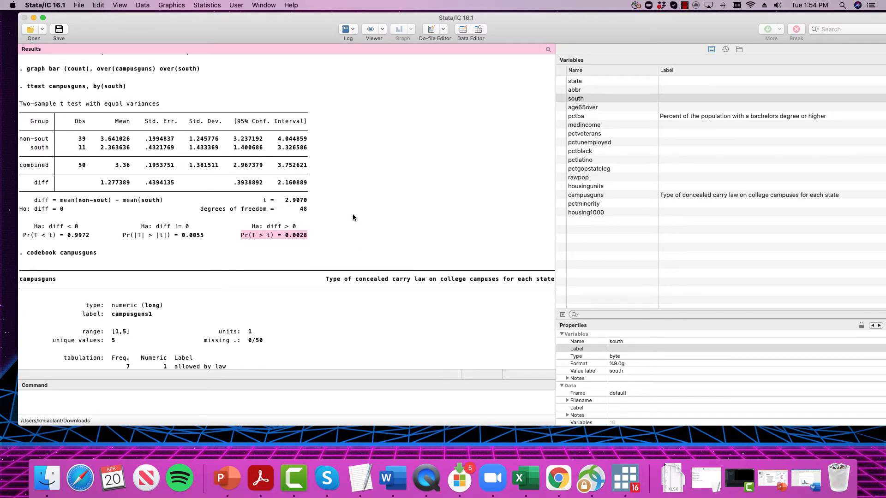
{"action": "scroll", "coordinate": [352, 218], "scroll_direction": "down", "scroll_amount": 5}
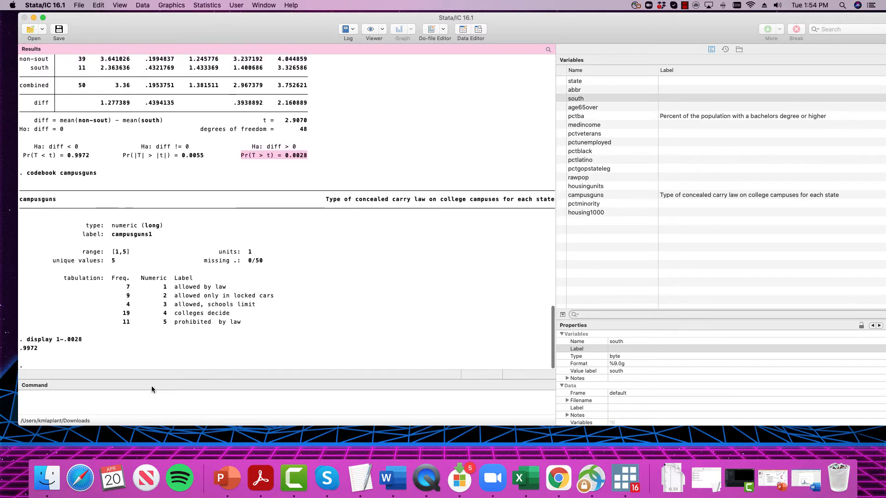
Step: Try to cross-tabulate campusguns by pctgopstateleg with the tab command
{"action": "left_click", "coordinate": [131, 398]}
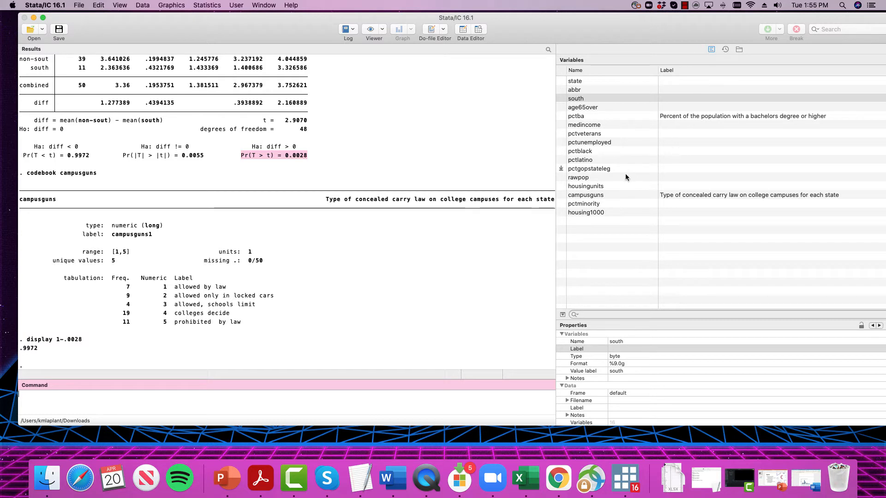
{"action": "type", "text": "tab"}
{"action": "left_click", "coordinate": [560, 194]}
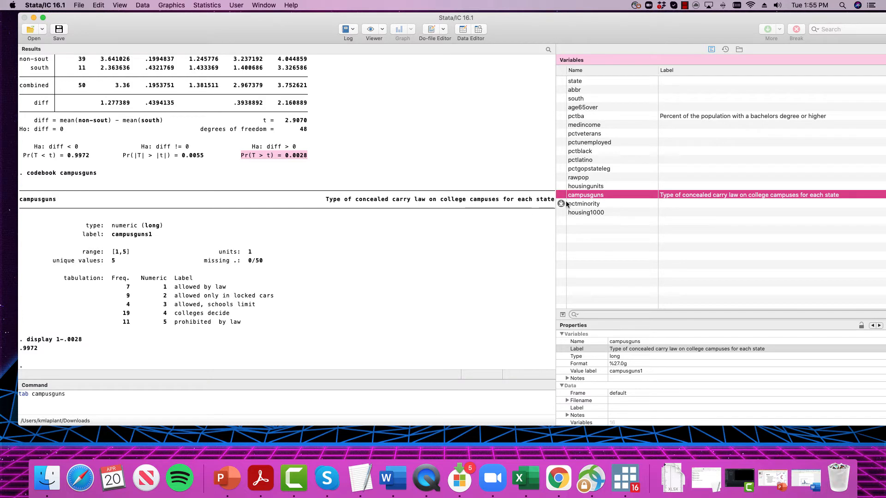
{"action": "left_click", "coordinate": [560, 169]}
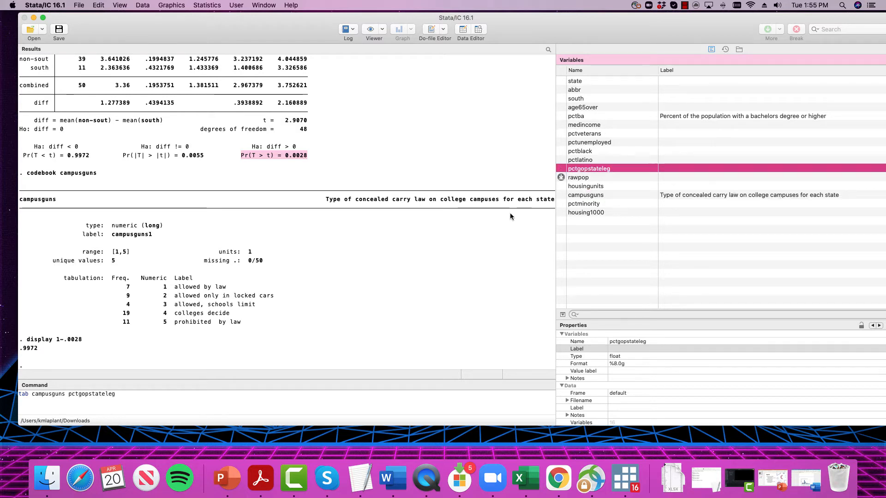
{"action": "left_click", "coordinate": [206, 402]}
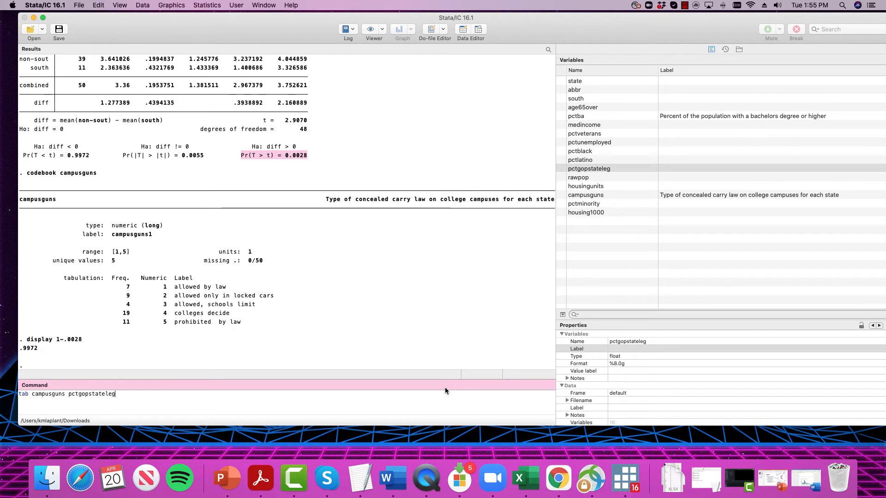
{"action": "key", "text": "Return"}
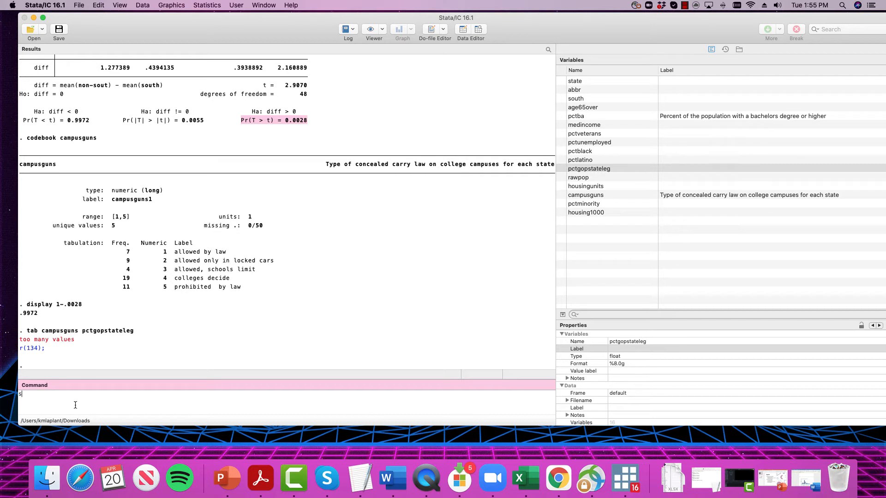
Step: Summarize the pctgopstateleg variable with "sum pctgop" and inspect its minimum and maximum
{"action": "type", "text": "um pctg"}
{"action": "type", "text": "op"}
{"action": "key", "text": "Return"}
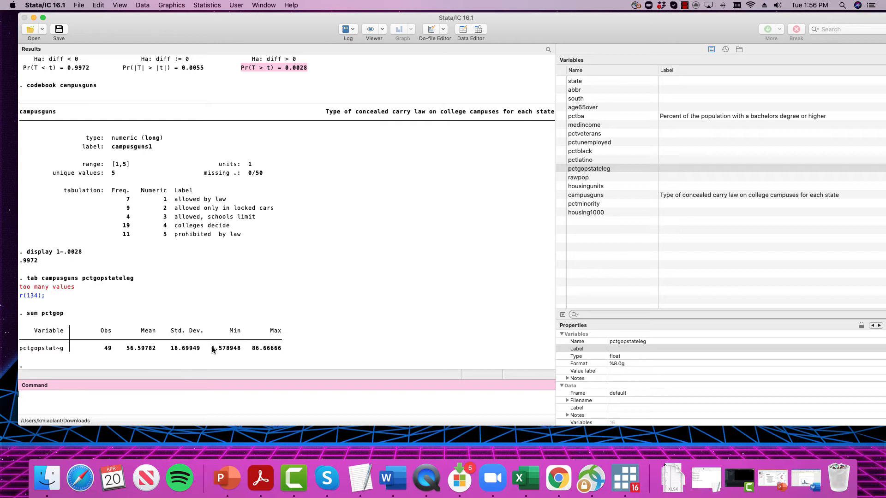
{"action": "left_click_drag", "start_coordinate": [209, 349], "coordinate": [277, 351]}
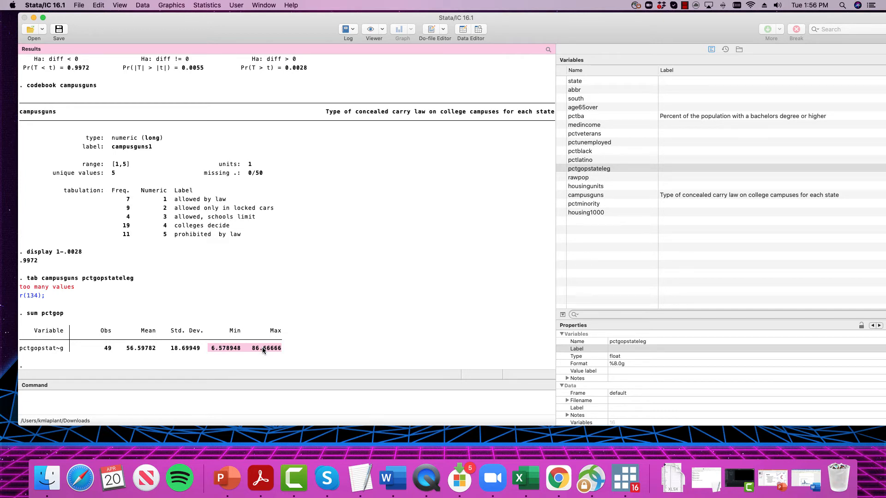
Step: List every state with its Republican legislature percentage using "list state pctgop" and look through the listing
{"action": "left_click", "coordinate": [208, 404]}
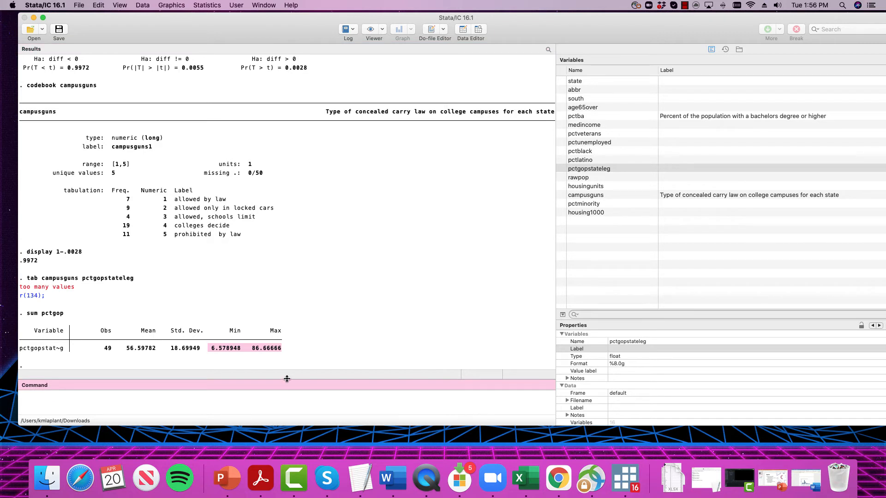
{"action": "type", "text": "list state gop"}
{"action": "key", "text": "BackSpace"}
{"action": "key", "text": "BackSpace"}
{"action": "type", "text": "pctgop"}
{"action": "key", "text": "Return"}
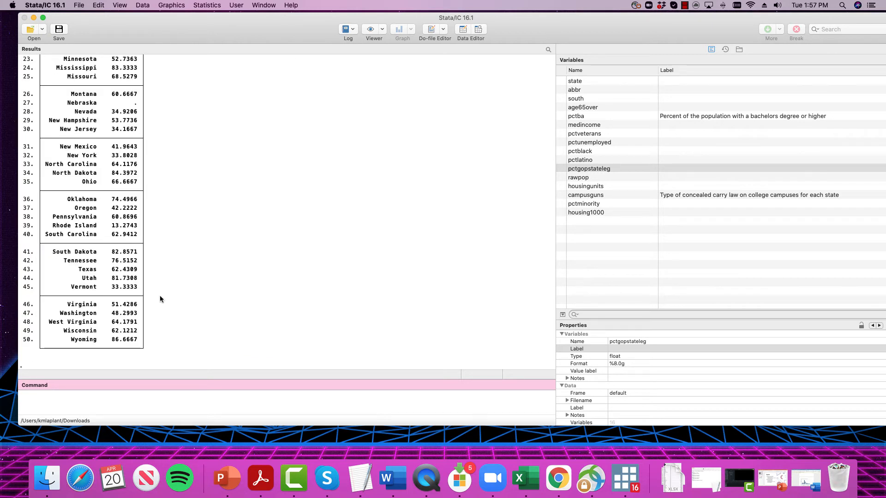
{"action": "scroll", "coordinate": [160, 295], "scroll_direction": "up", "scroll_amount": 10}
{"action": "scroll", "coordinate": [114, 292], "scroll_direction": "up", "scroll_amount": 12}
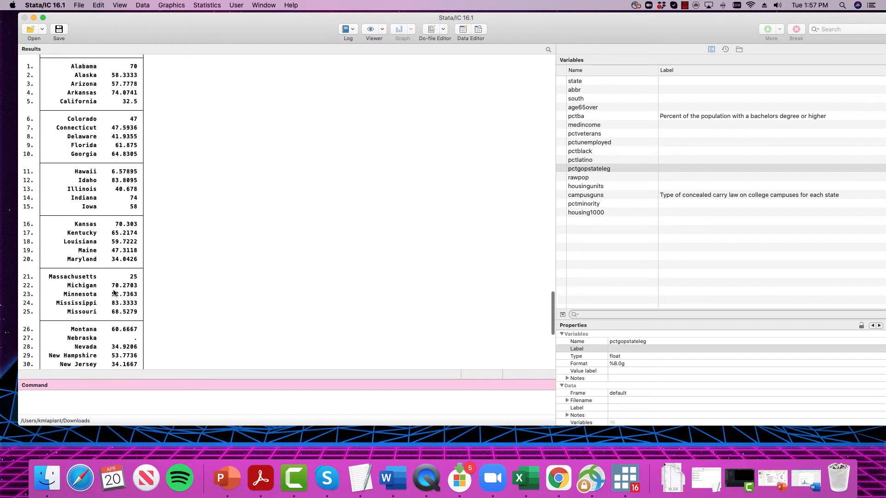
{"action": "scroll", "coordinate": [113, 292], "scroll_direction": "down", "scroll_amount": 3}
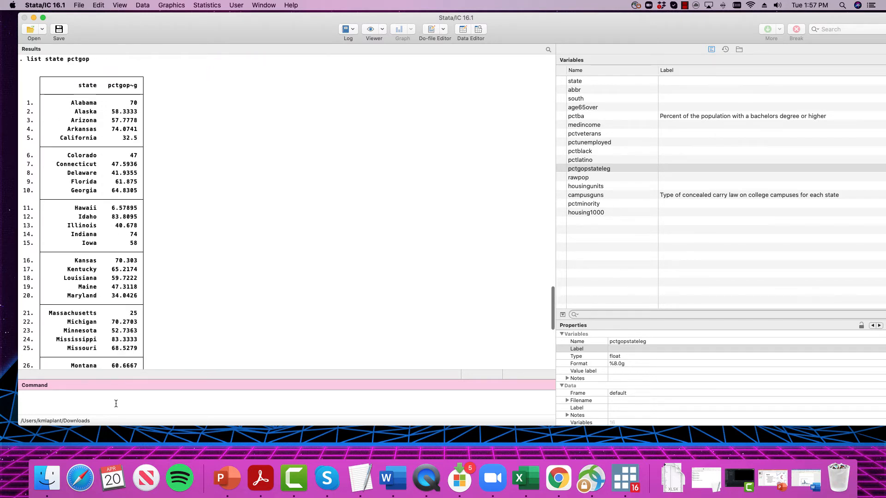
{"action": "scroll", "coordinate": [113, 249], "scroll_direction": "up", "scroll_amount": 3}
{"action": "scroll", "coordinate": [113, 247], "scroll_direction": "up", "scroll_amount": 1}
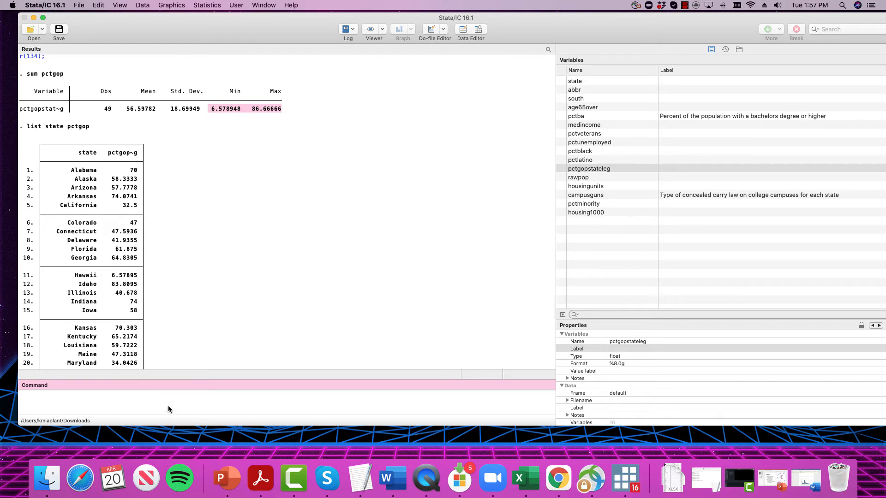
Step: Sort the dataset with "sort pctgop" and open it in the Data Editor's edit mode
{"action": "type", "text": "sort pctgop"}
{"action": "key", "text": "Return"}
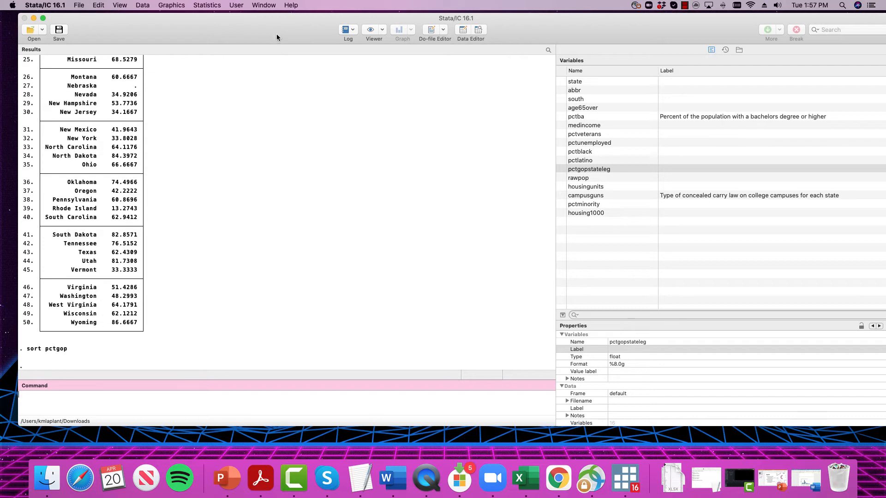
{"action": "left_click_drag", "start_coordinate": [276, 32], "coordinate": [281, 55]}
{"action": "left_click", "coordinate": [298, 30]}
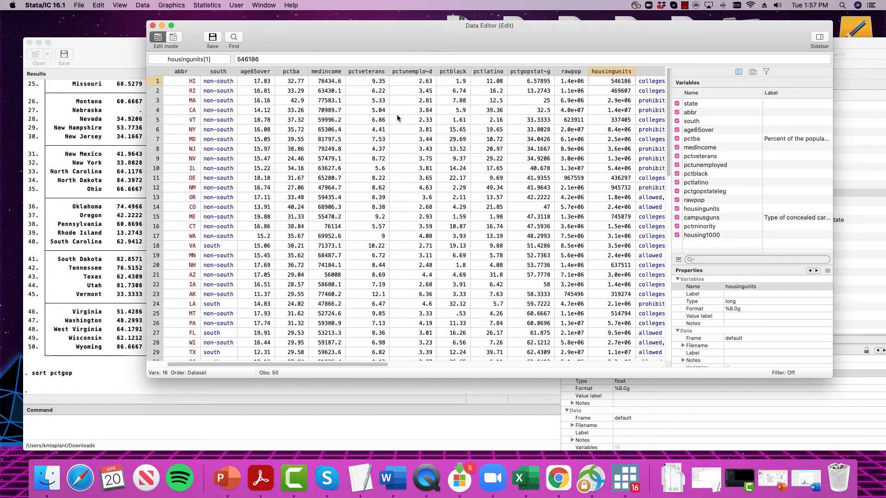
Step: Examine the sorted pctgopstateleg column in the Data Editor from the lowest to the highest state percentages
{"action": "left_click", "coordinate": [524, 72]}
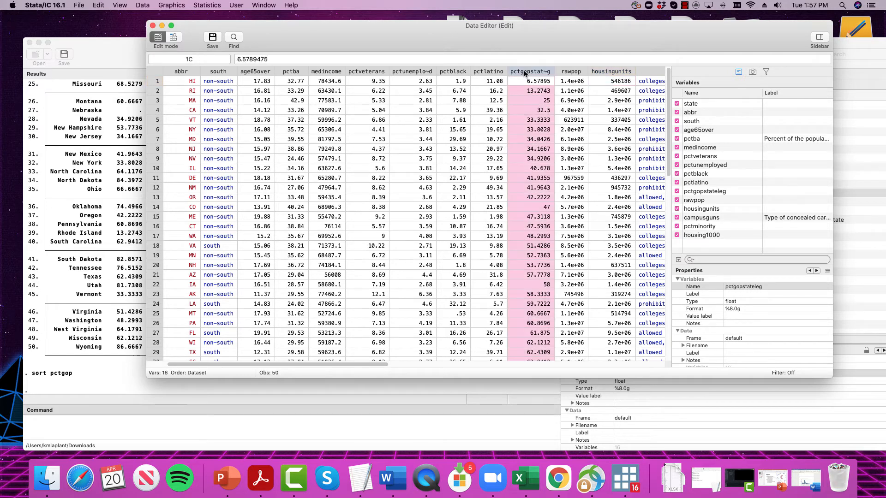
{"action": "left_click", "coordinate": [527, 100]}
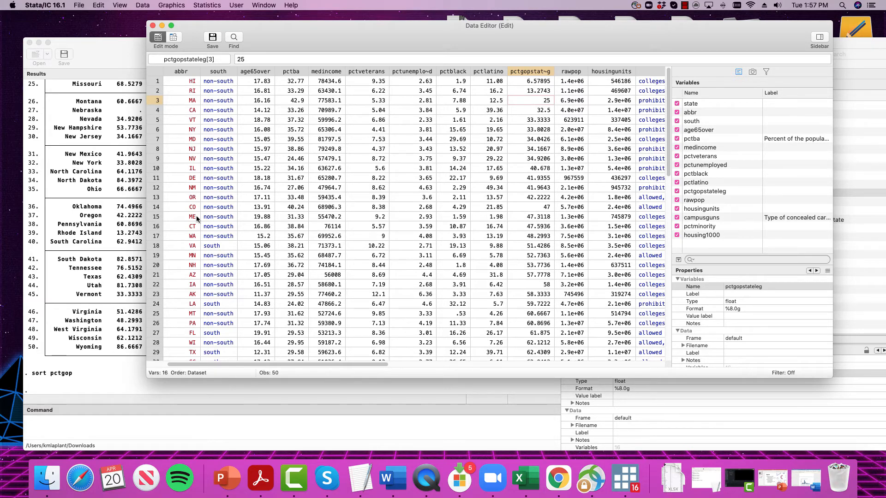
{"action": "left_click", "coordinate": [540, 82]}
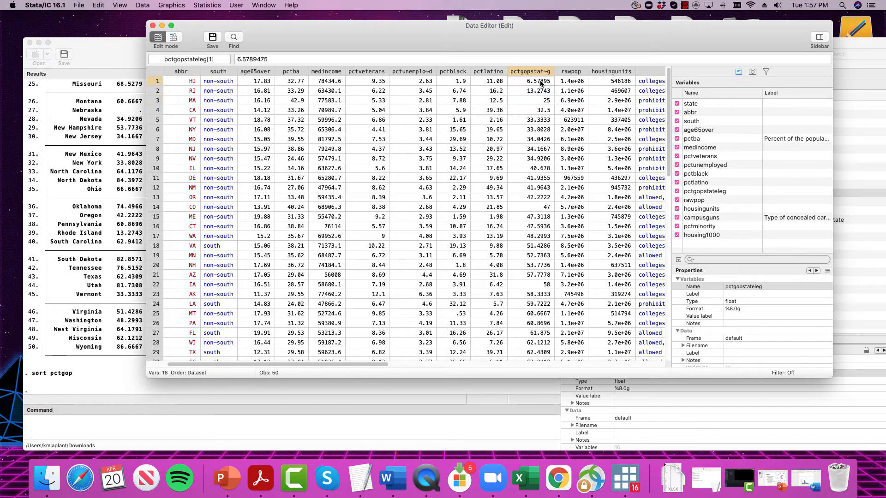
{"action": "scroll", "coordinate": [540, 82], "scroll_direction": "down", "scroll_amount": 7}
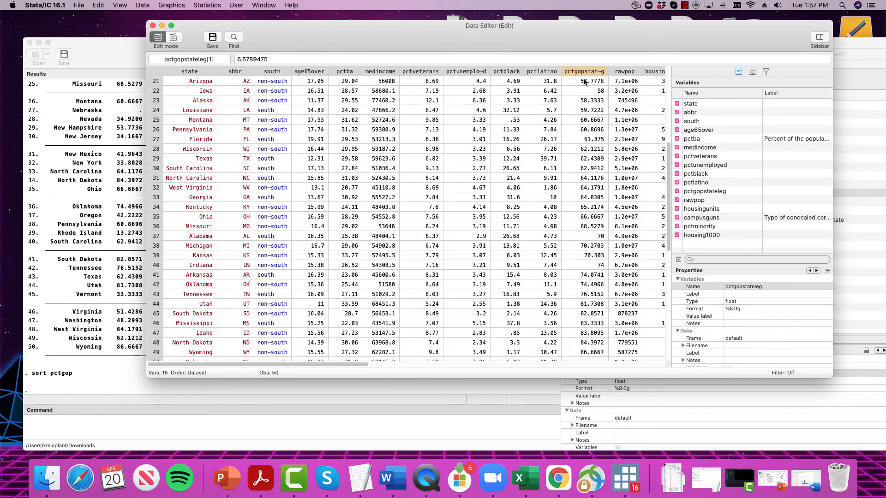
{"action": "scroll", "coordinate": [584, 82], "scroll_direction": "up", "scroll_amount": 7}
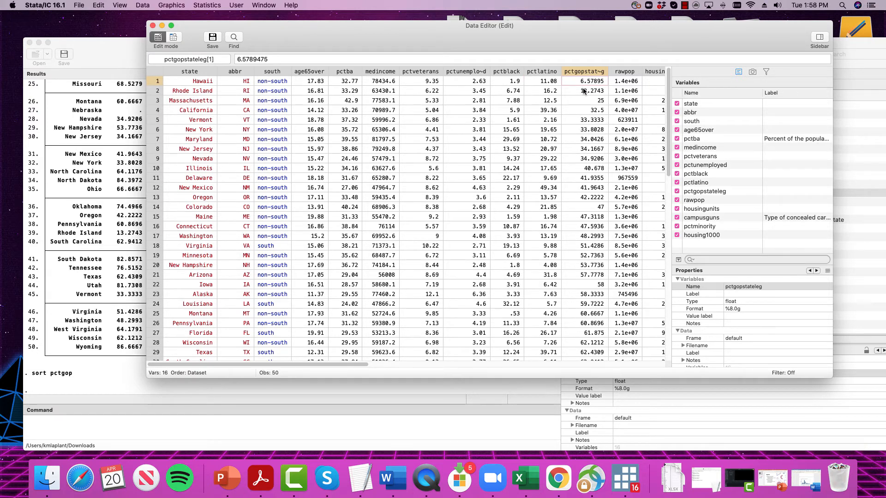
{"action": "scroll", "coordinate": [585, 91], "scroll_direction": "down", "scroll_amount": 4}
{"action": "scroll", "coordinate": [585, 91], "scroll_direction": "down", "scroll_amount": 4}
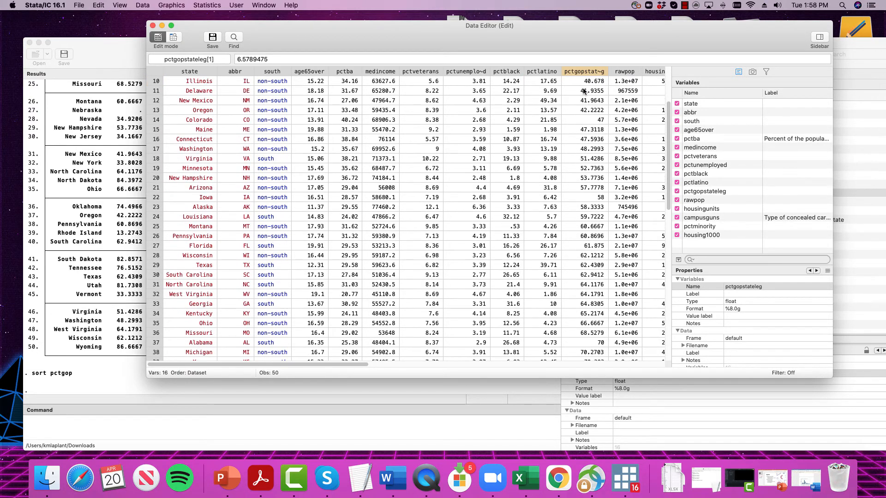
{"action": "scroll", "coordinate": [585, 90], "scroll_direction": "down", "scroll_amount": 4}
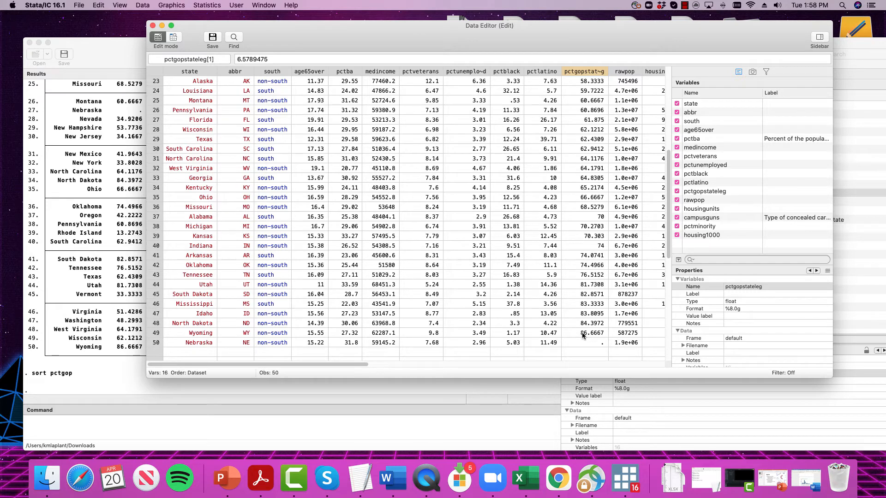
{"action": "scroll", "coordinate": [593, 315], "scroll_direction": "up", "scroll_amount": 1}
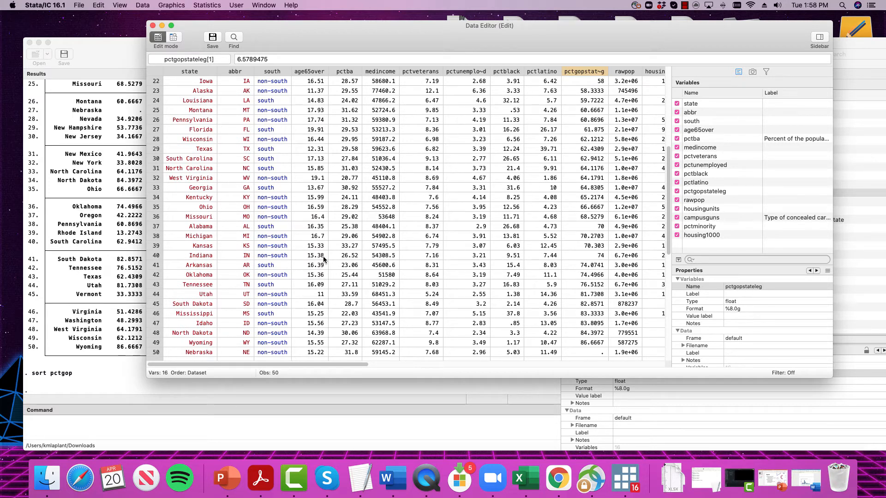
Step: Check the south values of Tennessee, Arkansas, Alabama and Georgia among the states with high Republican legislature percentages
{"action": "left_click", "coordinate": [268, 313]}
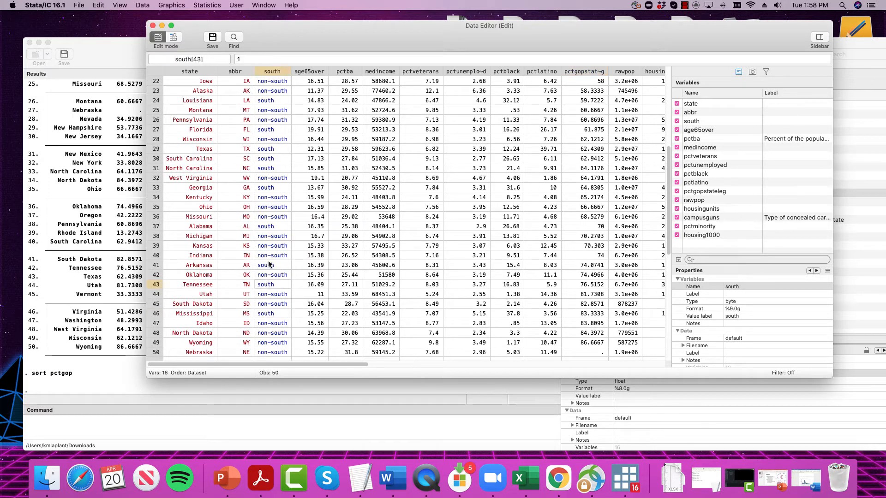
{"action": "left_click", "coordinate": [266, 265]}
{"action": "left_click", "coordinate": [265, 226]}
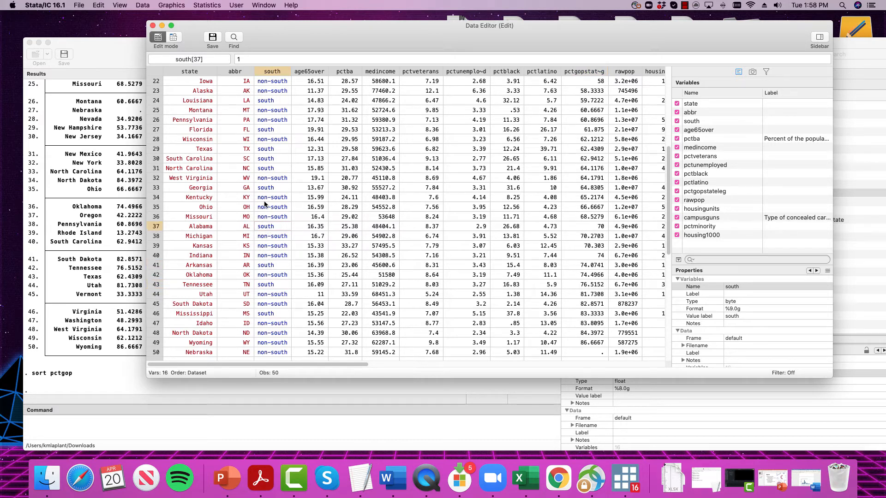
{"action": "left_click", "coordinate": [266, 188]}
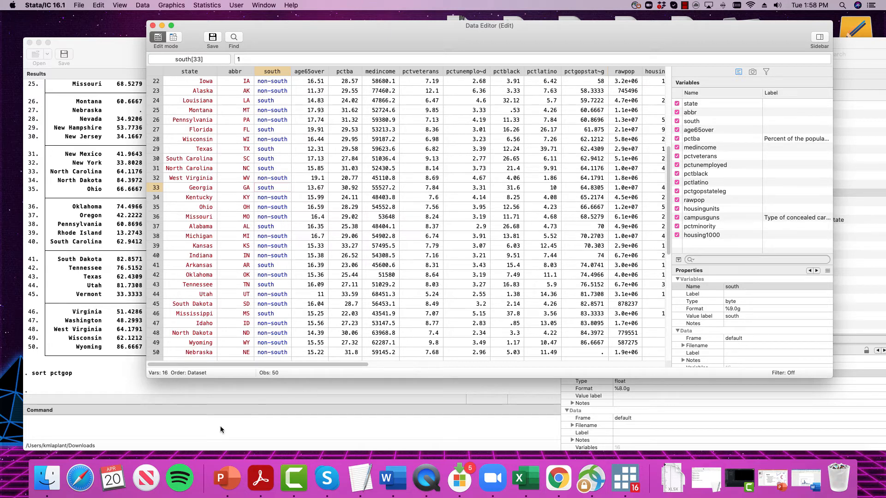
Step: Return to the main Stata window and list the states above 70 percent with "list state pctgop if pctgop>70"
{"action": "left_click", "coordinate": [210, 435]}
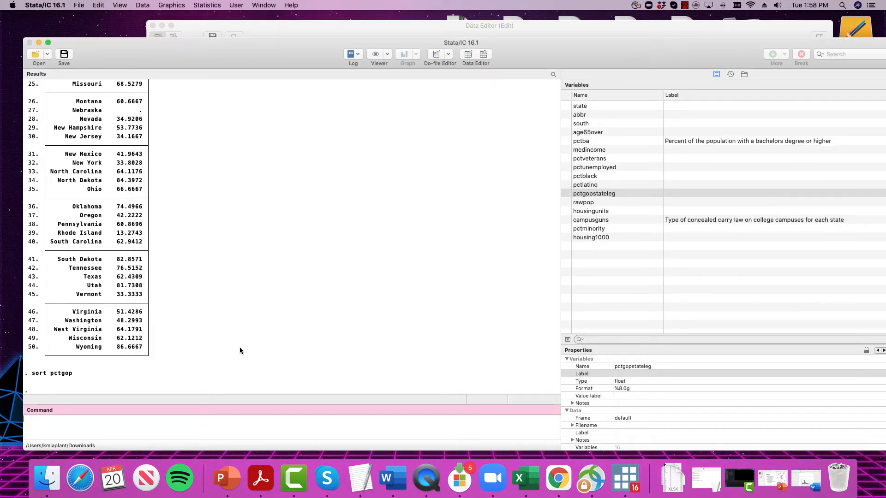
{"action": "scroll", "coordinate": [239, 347], "scroll_direction": "up", "scroll_amount": 2}
{"action": "scroll", "coordinate": [239, 347], "scroll_direction": "down", "scroll_amount": 2}
{"action": "scroll", "coordinate": [163, 350], "scroll_direction": "up", "scroll_amount": 6}
{"action": "scroll", "coordinate": [166, 353], "scroll_direction": "up", "scroll_amount": 6}
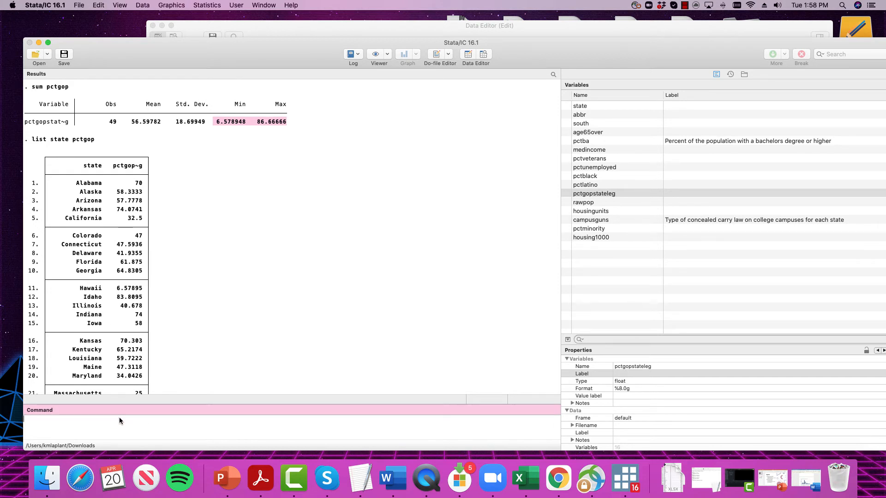
{"action": "type", "text": "list state pctgop if pctgop>70"}
{"action": "key", "text": "Return"}
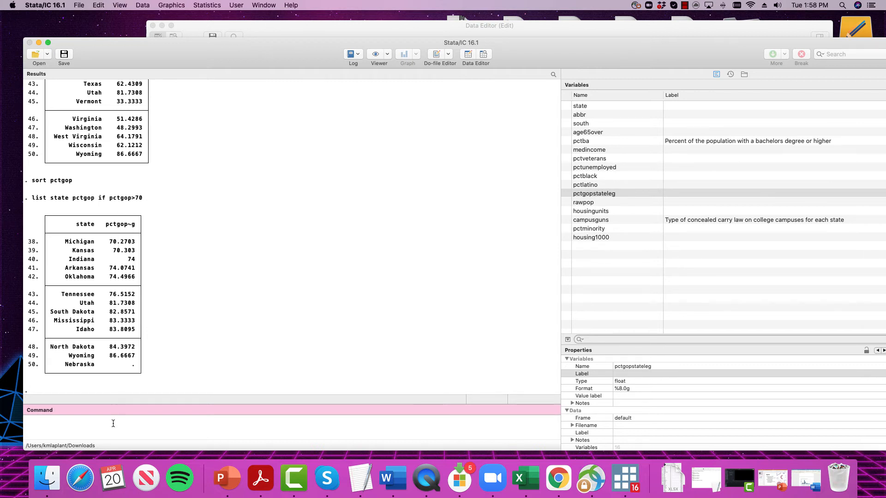
Step: List the states below 15 percent by rerunning the listing as "list state pctgop if pctgop<15"
{"action": "key", "text": "Page_Up"}
{"action": "key", "text": "BackSpace"}
{"action": "key", "text": "BackSpace"}
{"action": "type", "text": "<"}
{"action": "key", "text": "Return"}
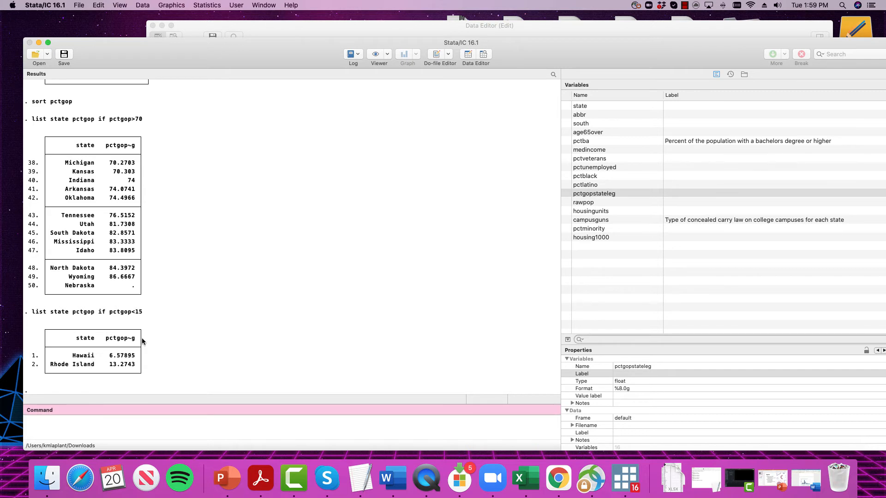
{"action": "scroll", "coordinate": [142, 337], "scroll_direction": "up", "scroll_amount": 1}
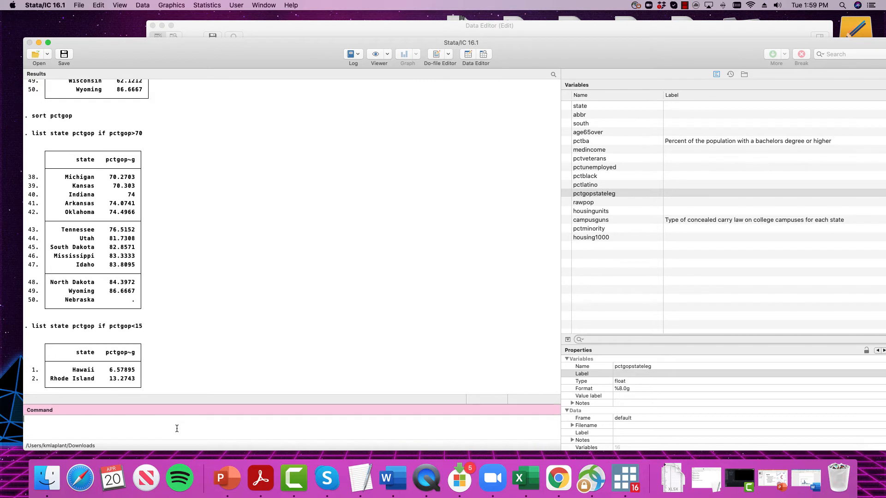
Step: Cross-tabulate the two variables with "tab pctgopstateleg campusguns"
{"action": "type", "text": "tab"}
{"action": "left_click", "coordinate": [567, 194]}
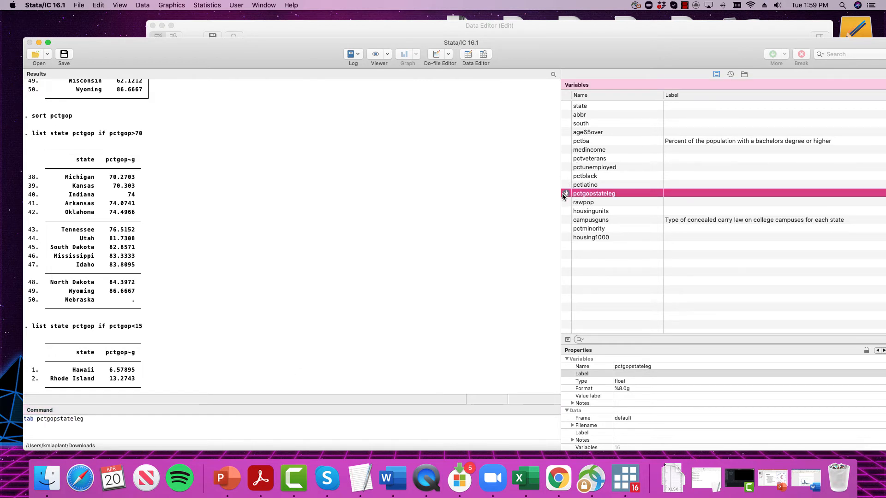
{"action": "left_click", "coordinate": [565, 219]}
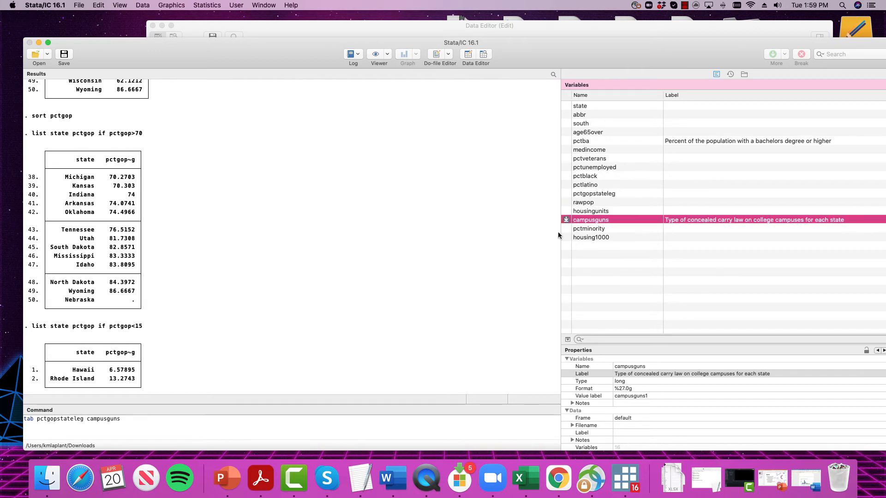
{"action": "left_click", "coordinate": [385, 434]}
{"action": "key", "text": "Return"}
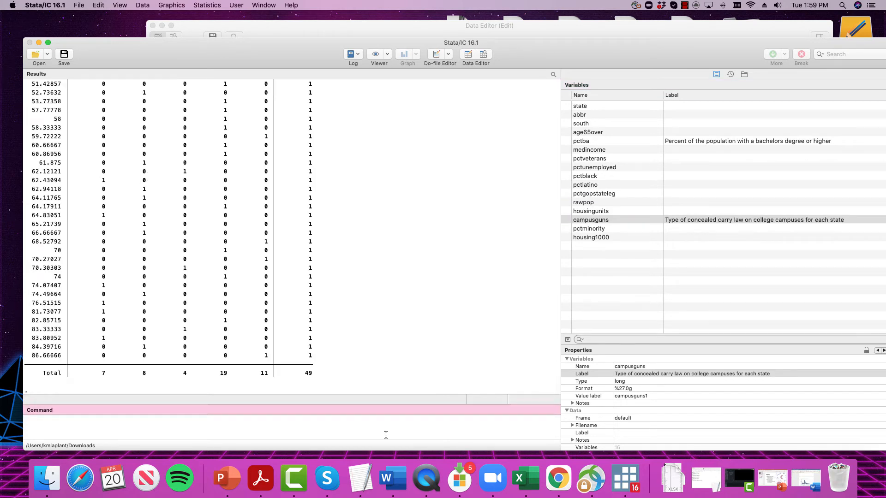
Step: Examine how the campus gun law categories are distributed from low to high pctgopstateleg values in the cross-tabulation
{"action": "scroll", "coordinate": [391, 369], "scroll_direction": "up", "scroll_amount": 10}
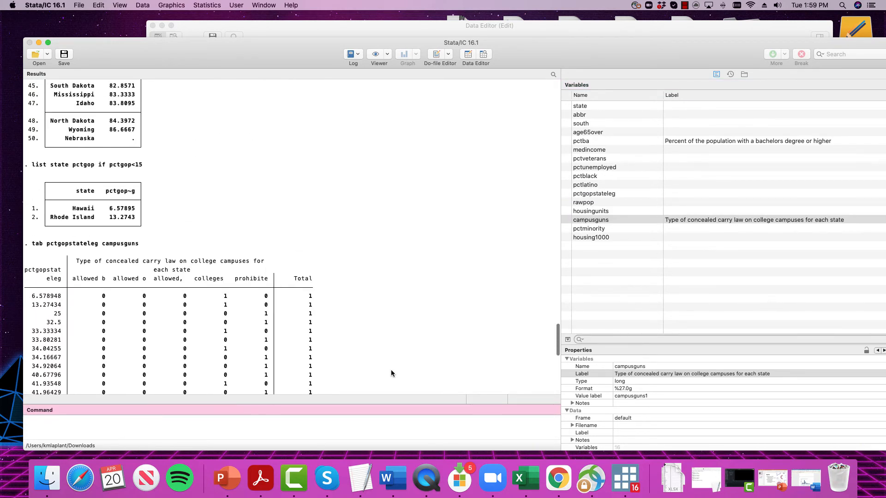
{"action": "scroll", "coordinate": [391, 374], "scroll_direction": "down", "scroll_amount": 2}
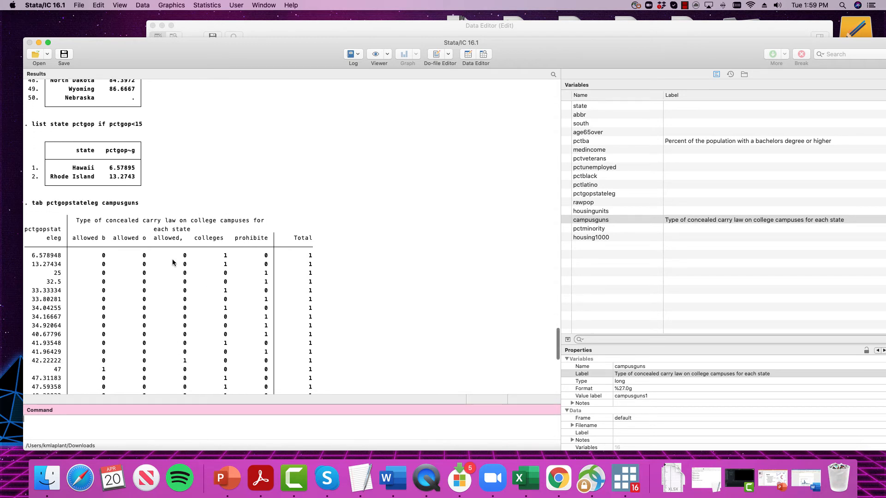
{"action": "scroll", "coordinate": [147, 261], "scroll_direction": "down", "scroll_amount": 9}
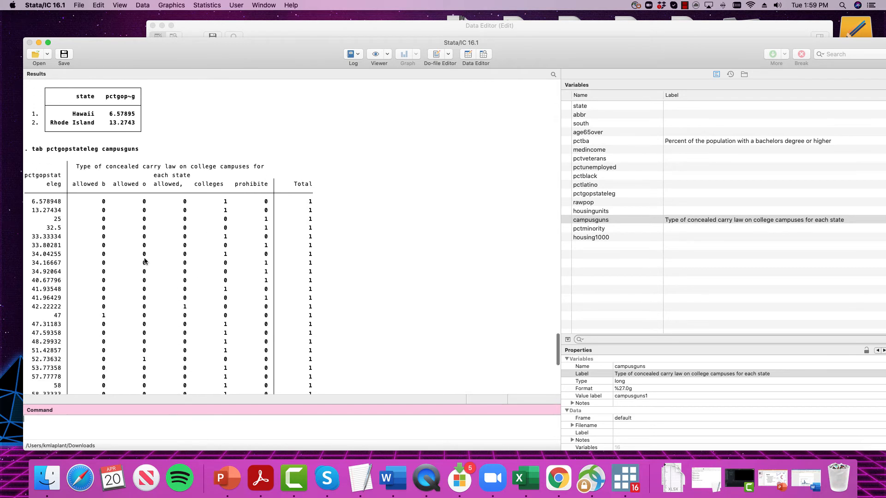
{"action": "scroll", "coordinate": [144, 260], "scroll_direction": "down", "scroll_amount": 5}
{"action": "scroll", "coordinate": [144, 260], "scroll_direction": "up", "scroll_amount": 9}
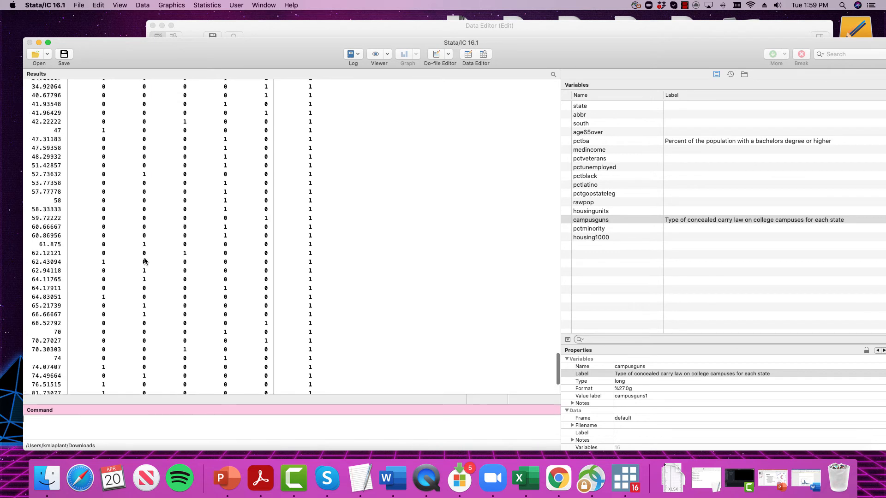
{"action": "scroll", "coordinate": [144, 261], "scroll_direction": "up", "scroll_amount": 3}
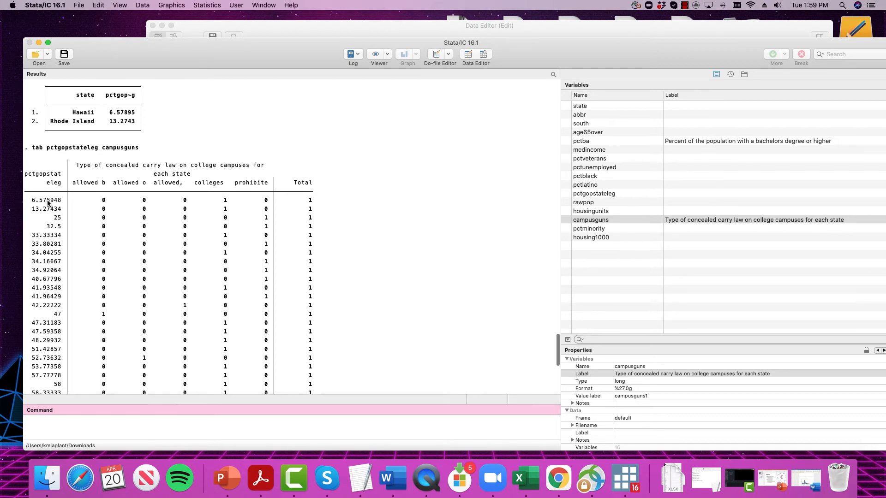
{"action": "scroll", "coordinate": [50, 203], "scroll_direction": "down", "scroll_amount": 3}
{"action": "scroll", "coordinate": [48, 203], "scroll_direction": "down", "scroll_amount": 10}
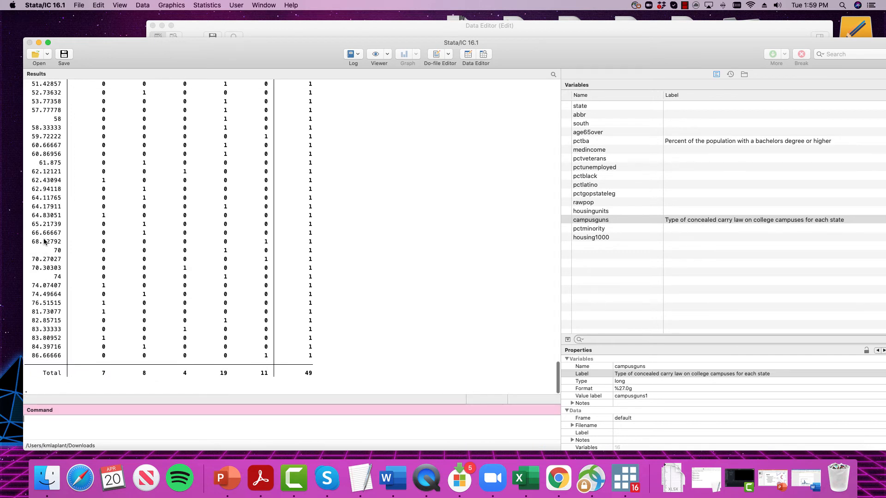
{"action": "scroll", "coordinate": [47, 184], "scroll_direction": "up", "scroll_amount": 2}
{"action": "scroll", "coordinate": [48, 183], "scroll_direction": "up", "scroll_amount": 10}
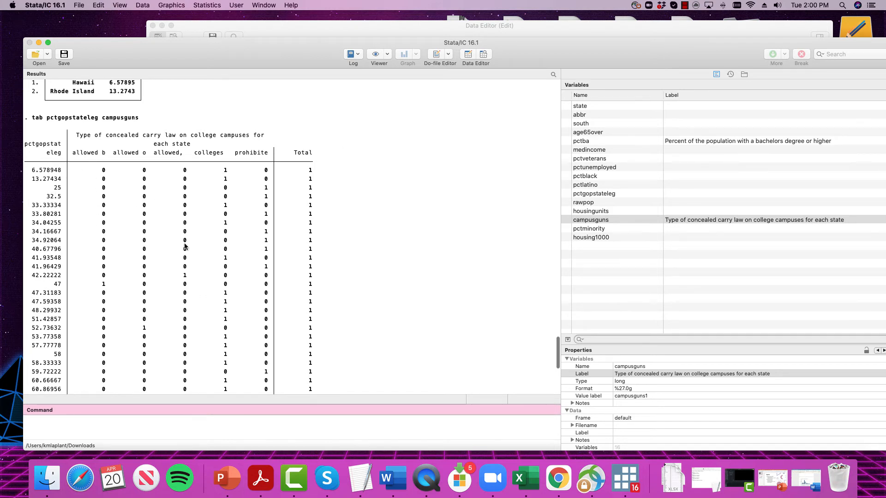
{"action": "scroll", "coordinate": [185, 247], "scroll_direction": "down", "scroll_amount": 3}
{"action": "scroll", "coordinate": [185, 247], "scroll_direction": "down", "scroll_amount": 15}
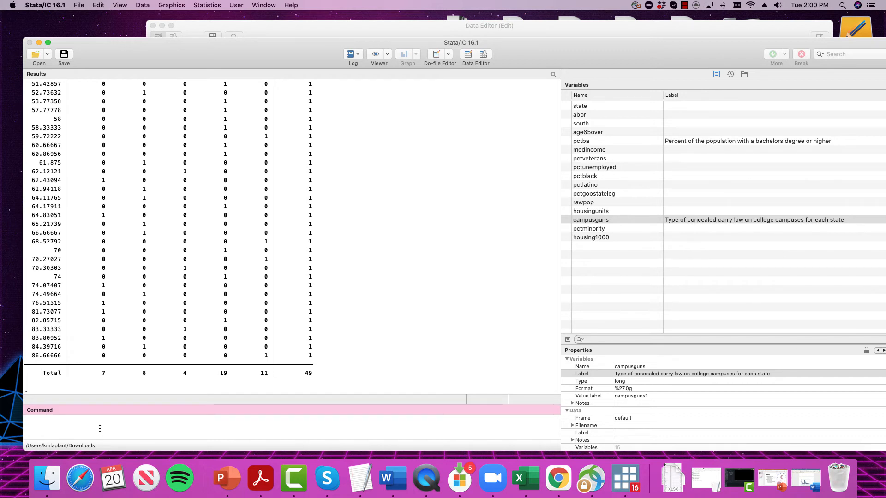
Step: Compute the pairwise correlation with "pwcorr campusguns pctgopstateleg"
{"action": "type", "text": "pwcorr"}
{"action": "left_click", "coordinate": [565, 220]}
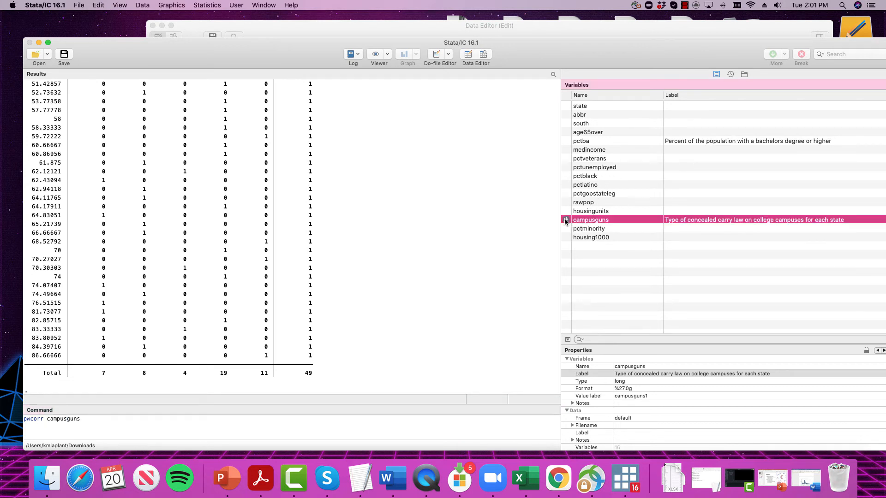
{"action": "left_click", "coordinate": [566, 193]}
{"action": "left_click", "coordinate": [215, 419]}
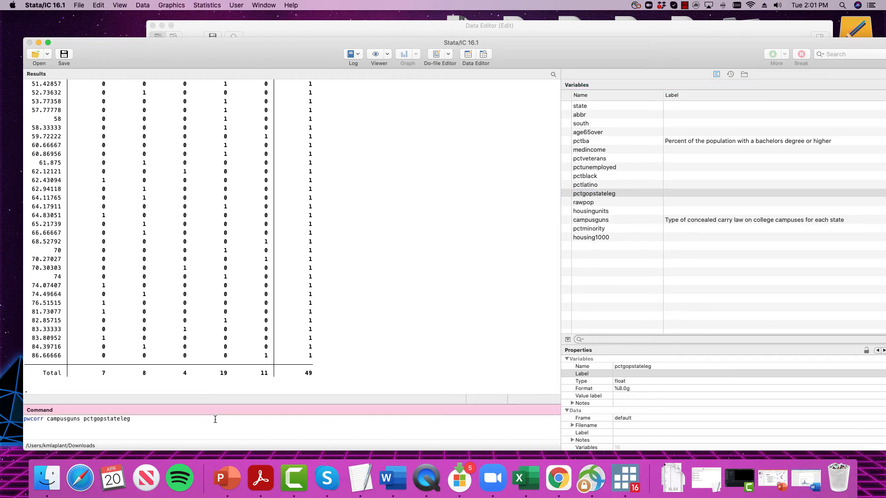
{"action": "key", "text": "Return"}
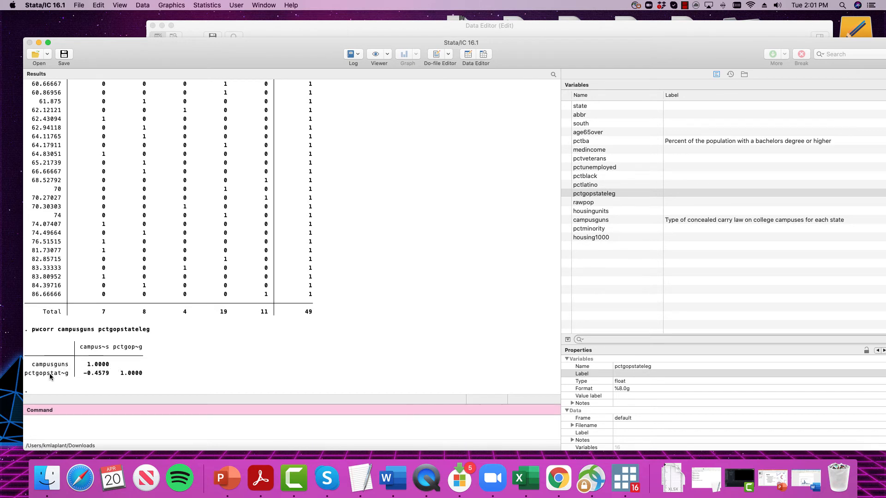
Step: Try to display the codebook entry for campusguns1 with "codebook campusguns1"
{"action": "left_click", "coordinate": [69, 425]}
{"action": "type", "text": "codebook campusguns1"}
{"action": "key", "text": "Return"}
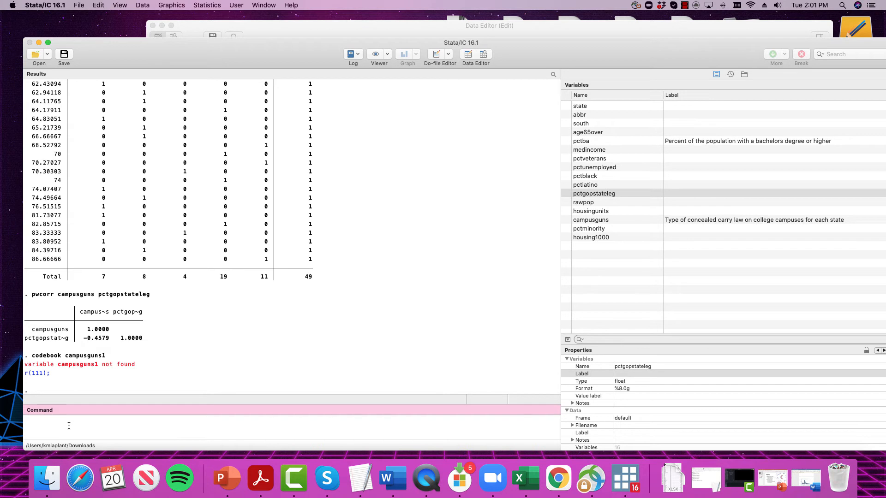
Step: Correct the variable name and show the numeric coding and labels with "codebook campusguns"
{"action": "key", "text": "Up"}
{"action": "key", "text": "BackSpace"}
{"action": "key", "text": "Return"}
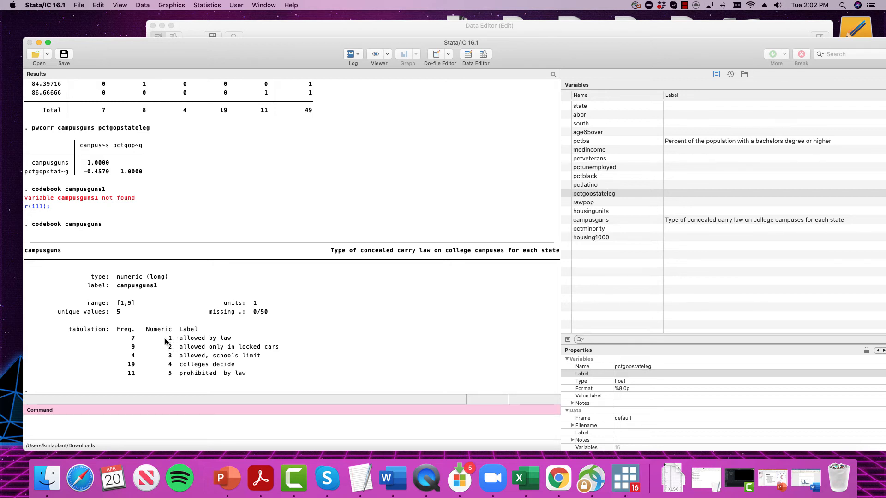
Step: Compare the pctgopstateleg correlation coefficient with the numeric coding of the campusguns categories to interpret its direction
{"action": "left_click", "coordinate": [40, 172]}
{"action": "left_click_drag", "start_coordinate": [26, 172], "coordinate": [58, 173]}
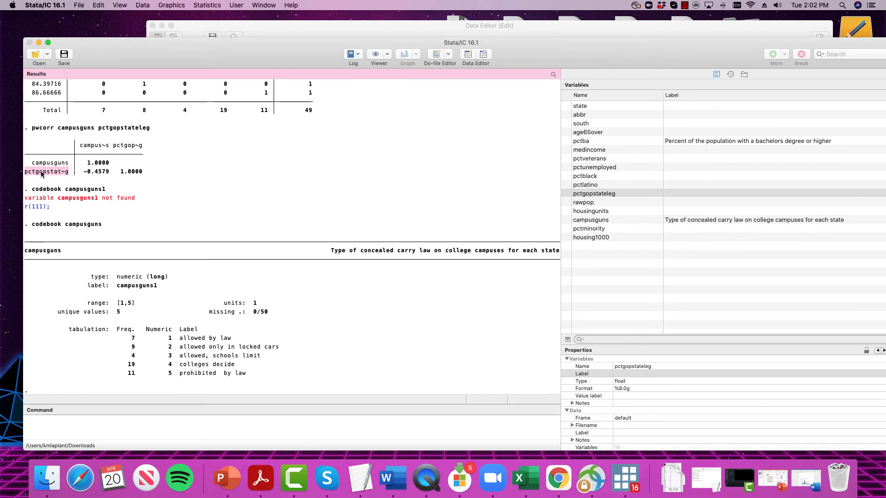
{"action": "scroll", "coordinate": [238, 228], "scroll_direction": "up", "scroll_amount": 1}
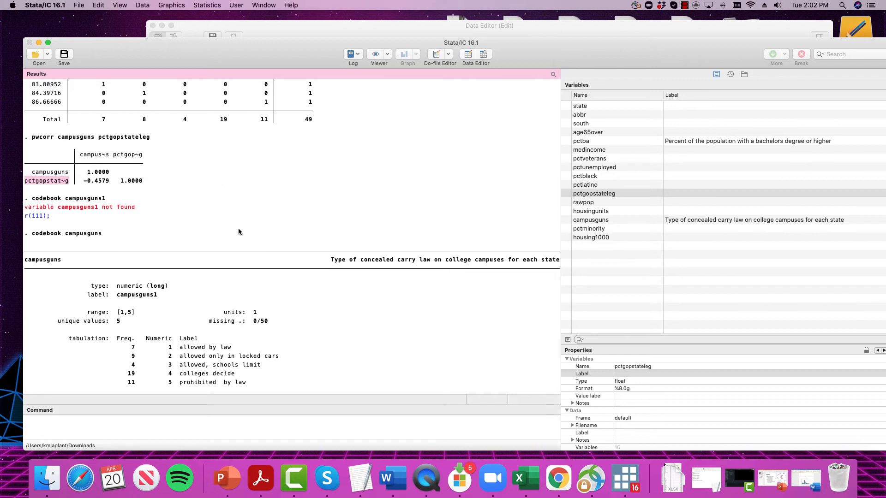
{"action": "scroll", "coordinate": [198, 332], "scroll_direction": "down", "scroll_amount": 1}
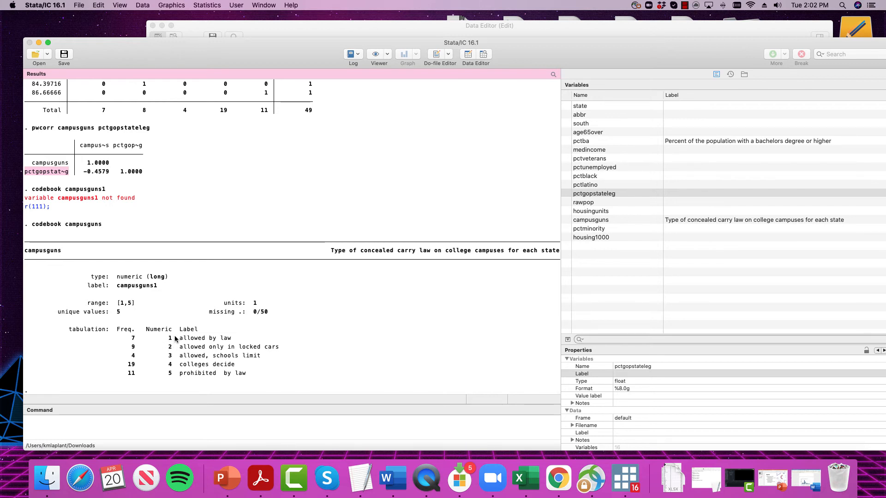
Step: Rerun the pairwise correlation with significance levels using "pwcorr campusguns pctgopstateleg, sig"
{"action": "left_click", "coordinate": [189, 428]}
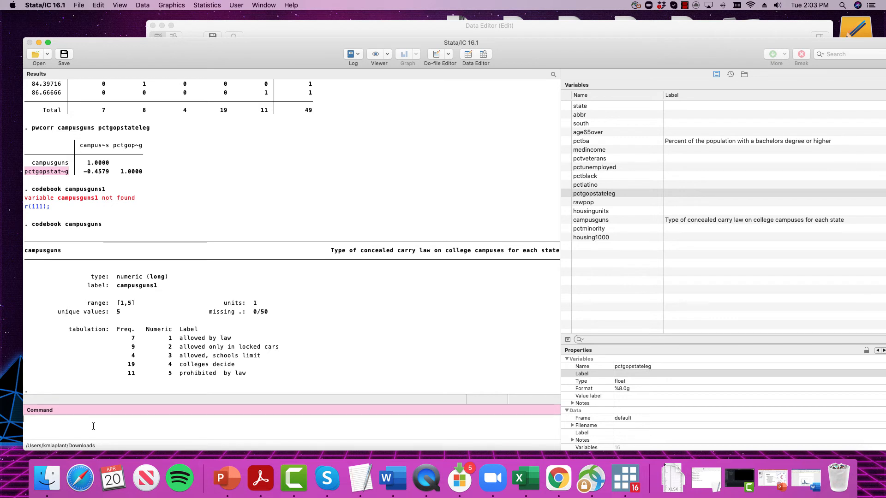
{"action": "key", "text": "Page_Up"}
{"action": "key", "text": "Page_Up"}
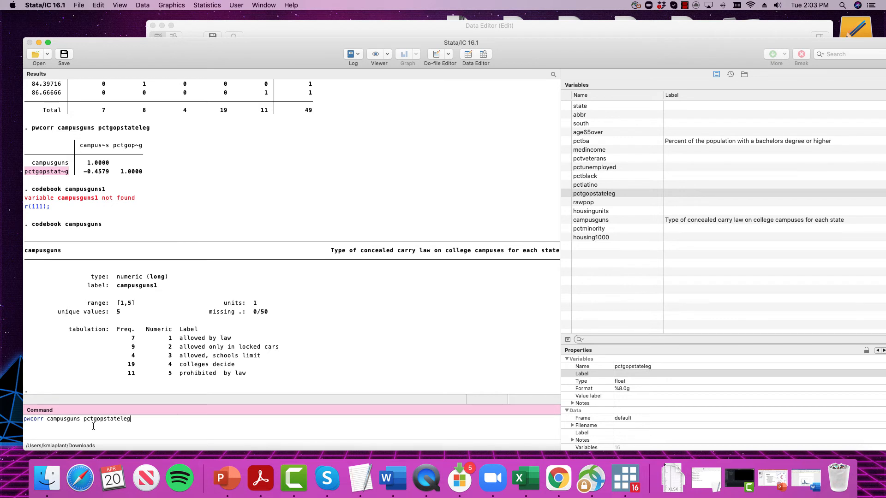
{"action": "type", "text": ", sig"}
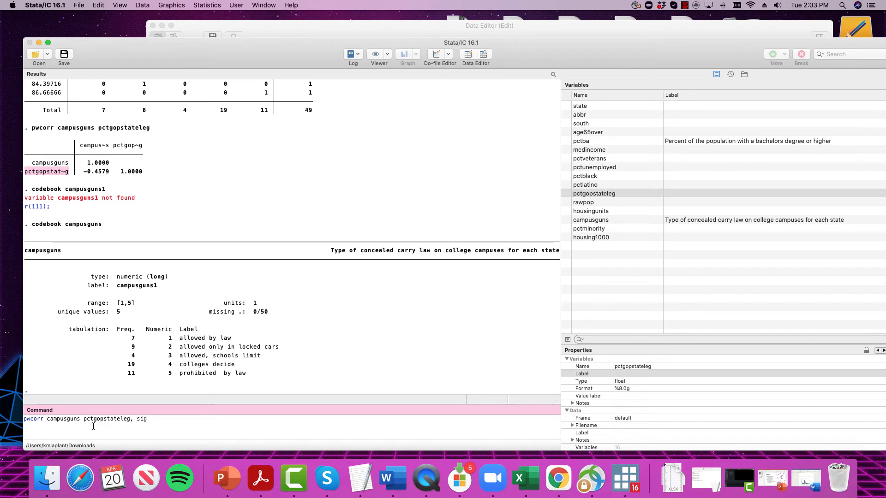
{"action": "key", "text": "Return"}
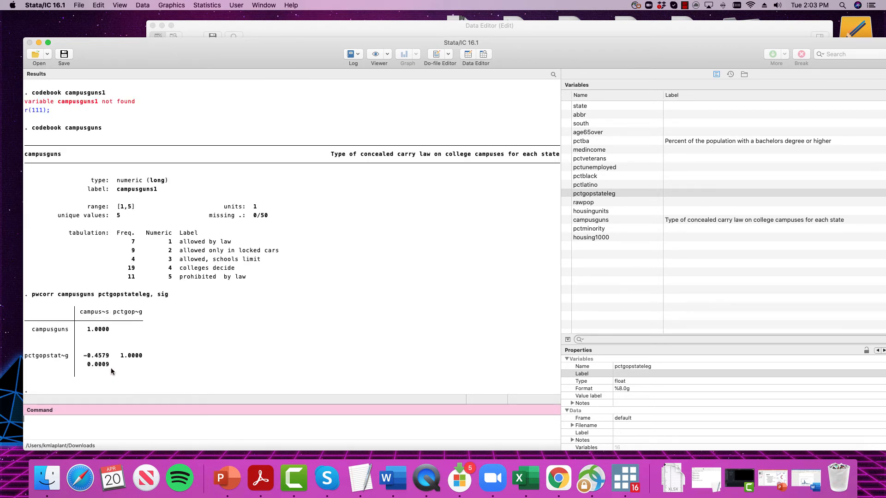
Step: Subtract the correlation's p-value from one with "display 1-.0009" to get the confidence level
{"action": "left_click_drag", "start_coordinate": [115, 362], "coordinate": [86, 363]}
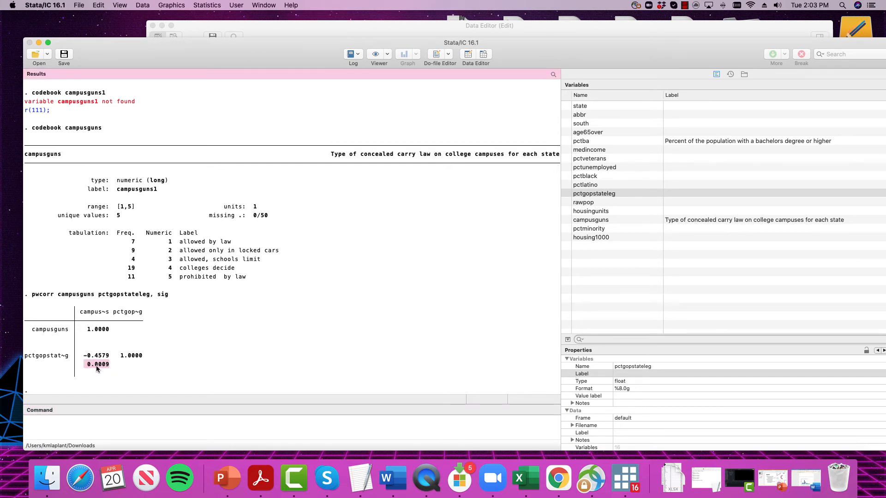
{"action": "left_click", "coordinate": [79, 421]}
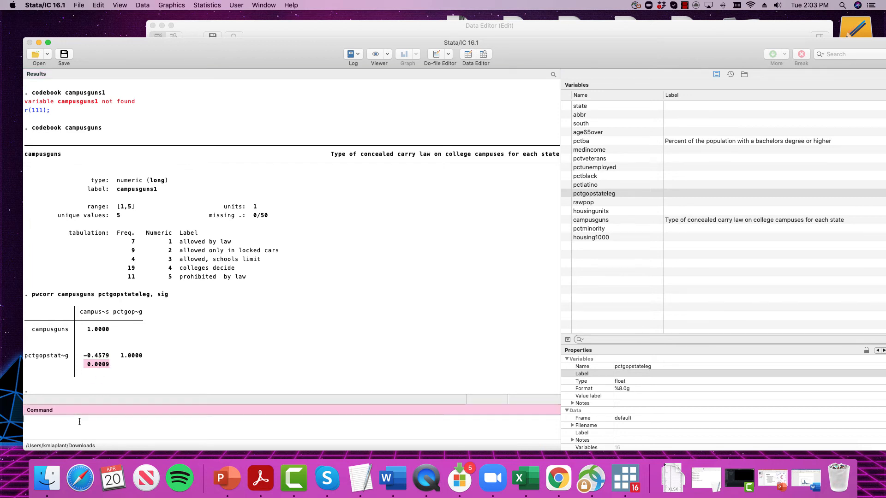
{"action": "type", "text": "display 1-.0009"}
{"action": "key", "text": "Return"}
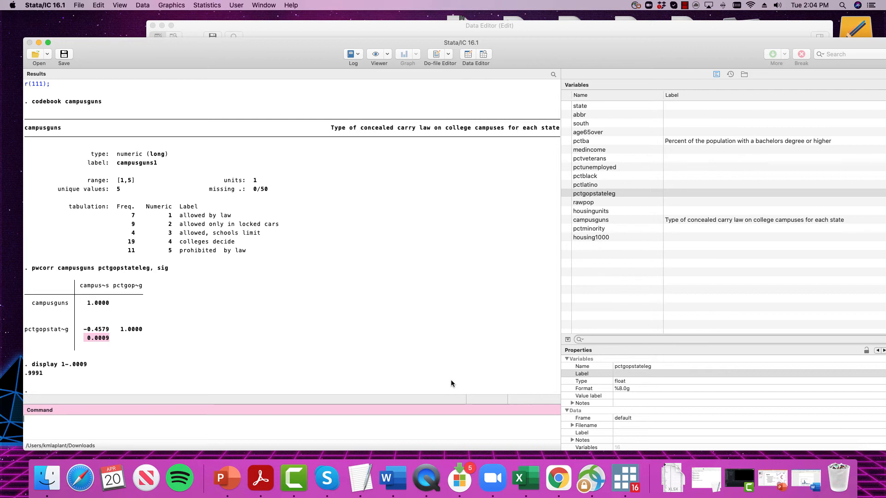
Step: Draw a bar graph with "graph bar pctgop, over(campusguns)" and set its category label size to v. Small
{"action": "type", "text": "graph bar pctgop, over(campusguns"}
{"action": "key", "text": "Return"}
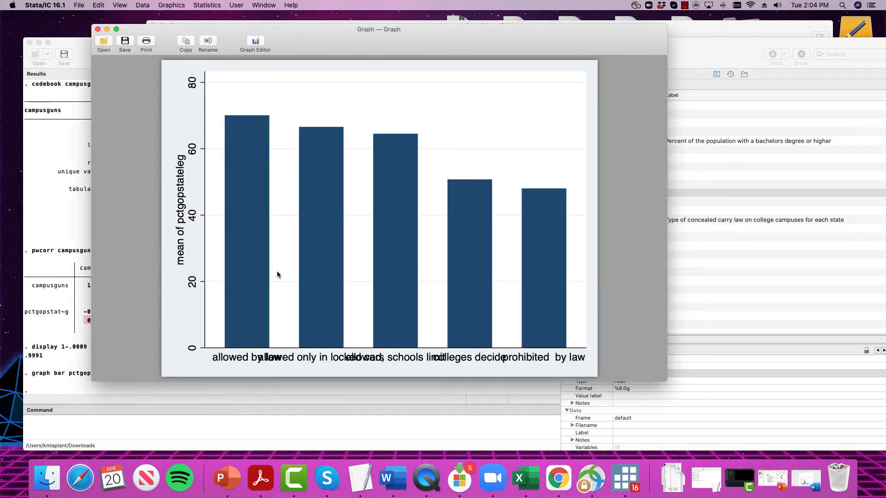
{"action": "left_click", "coordinate": [257, 46]}
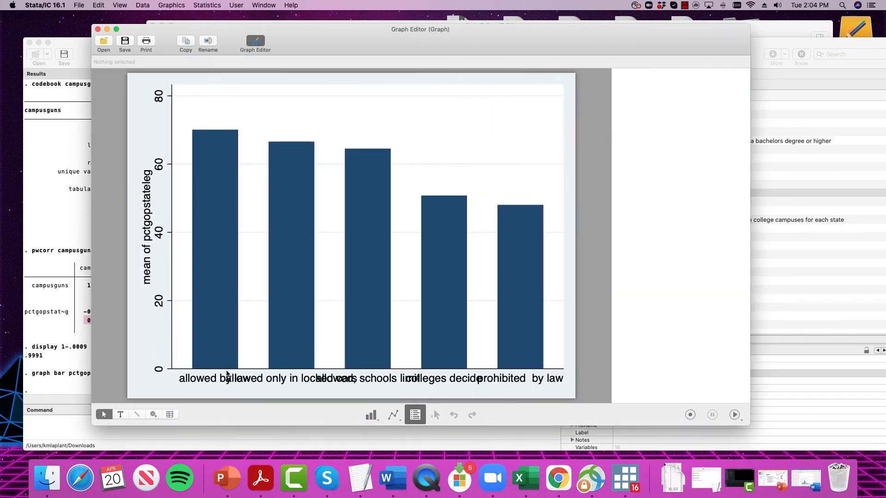
{"action": "left_click", "coordinate": [214, 378]}
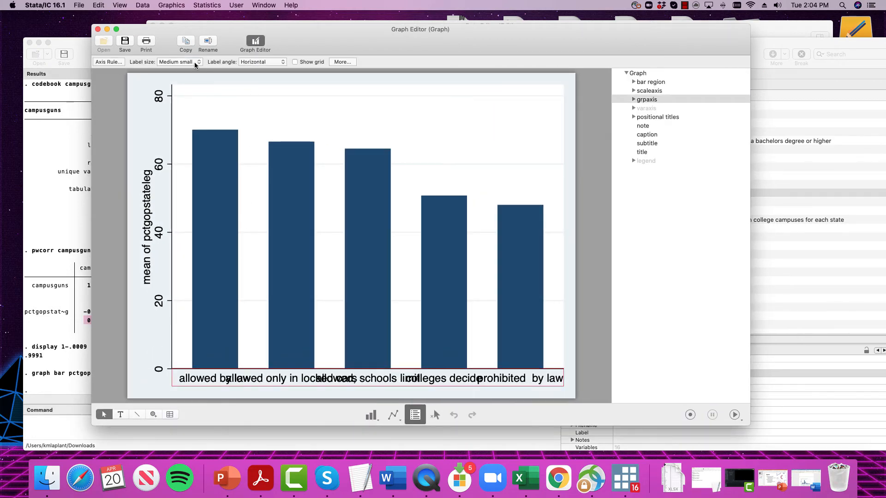
{"action": "left_click", "coordinate": [179, 63]}
{"action": "left_click", "coordinate": [179, 48]}
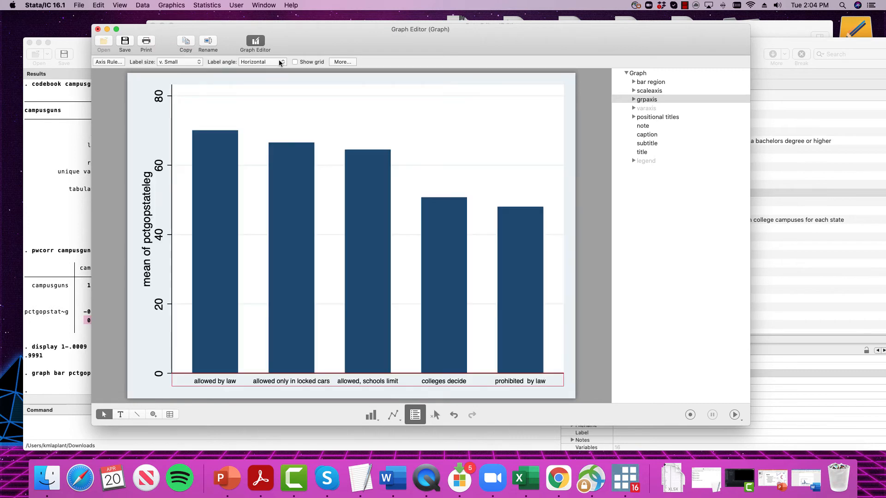
{"action": "left_click", "coordinate": [279, 61]}
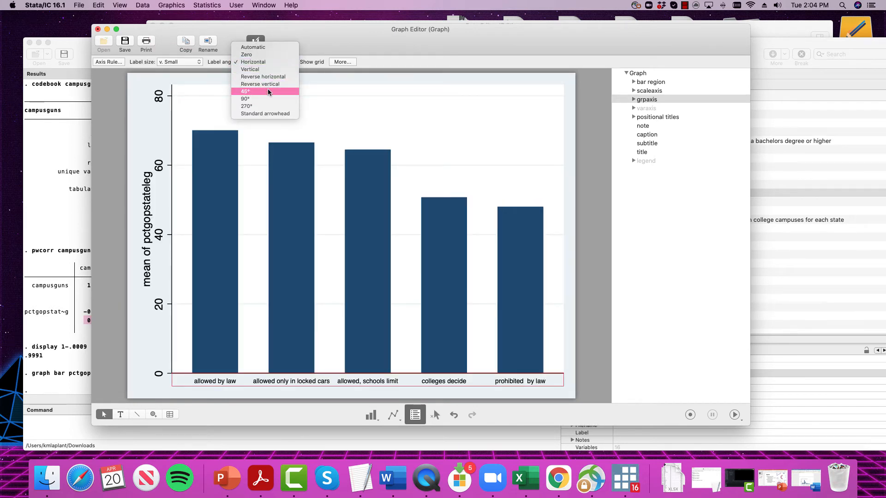
{"action": "left_click", "coordinate": [389, 38]}
{"action": "left_click_drag", "start_coordinate": [381, 37], "coordinate": [383, 13]}
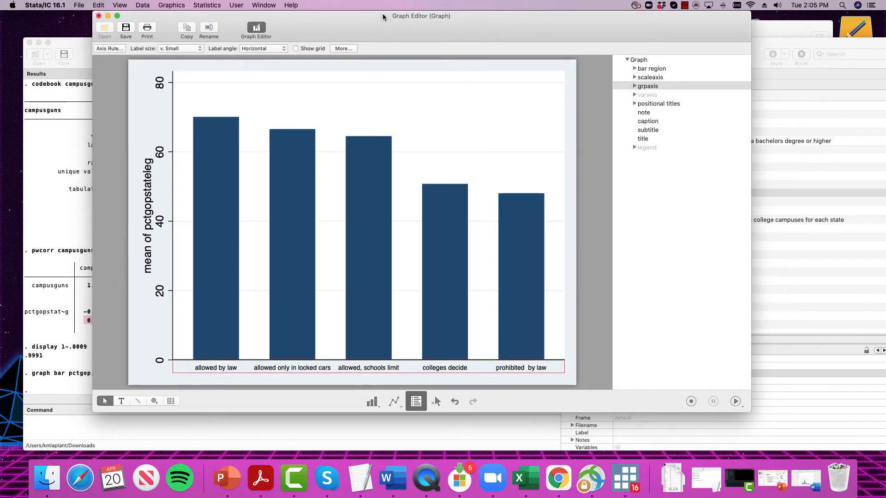
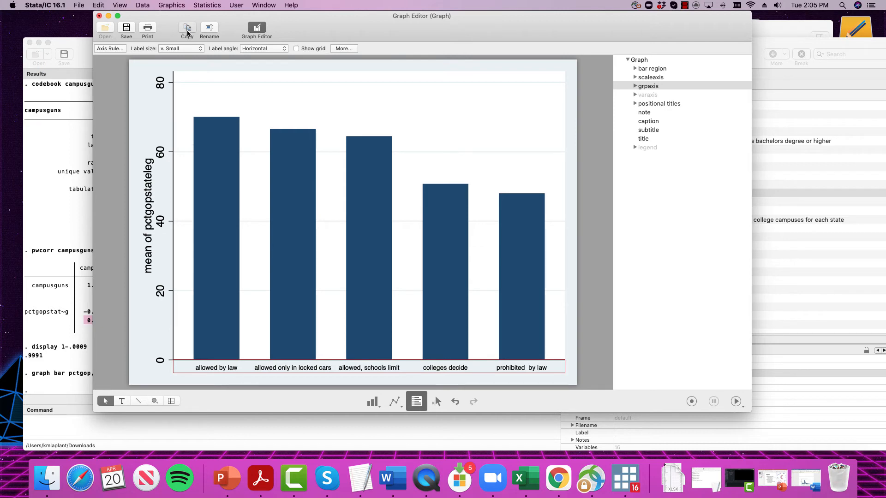
Step: Copy the edited bar graph, switch to the Word document and paste it below the Figure 2 graph
{"action": "left_click", "coordinate": [805, 472]}
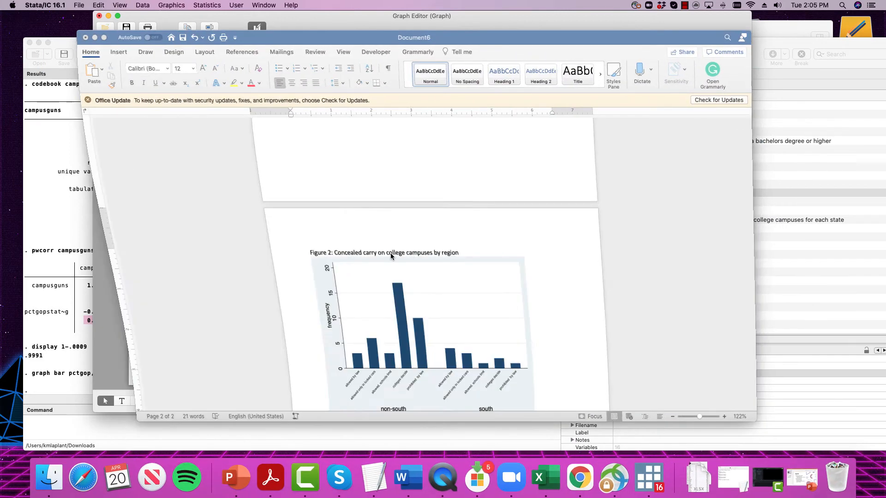
{"action": "scroll", "coordinate": [567, 346], "scroll_direction": "down", "scroll_amount": 4}
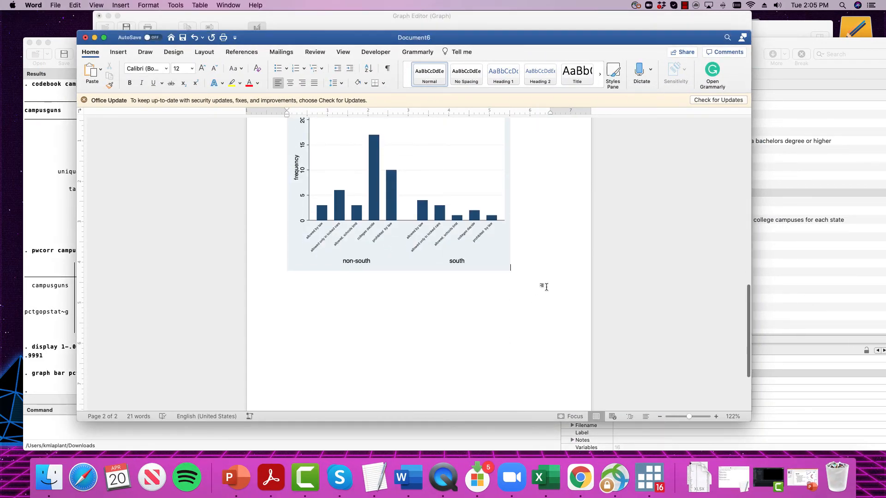
{"action": "key", "text": "super+v"}
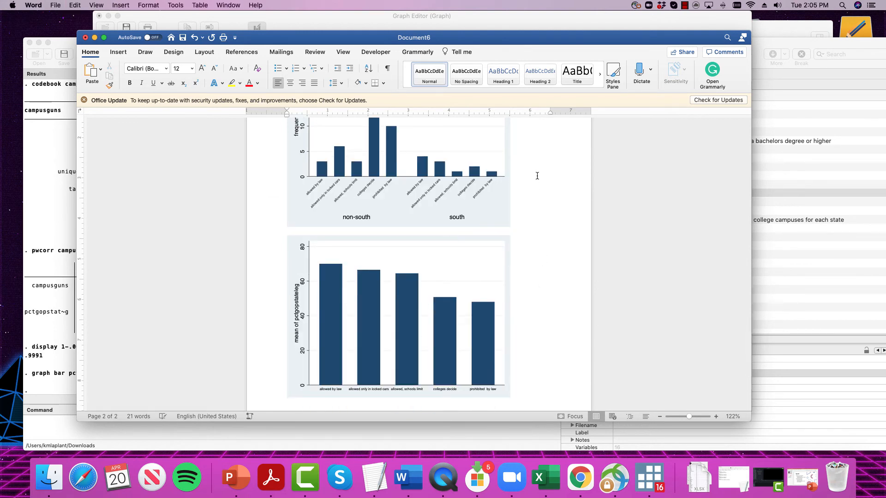
Step: Add the caption "Figure 3: Policy regime by percentage of state legislature controlled by GOP" above the pasted graph
{"action": "left_click", "coordinate": [527, 224]}
{"action": "key", "text": "Return"}
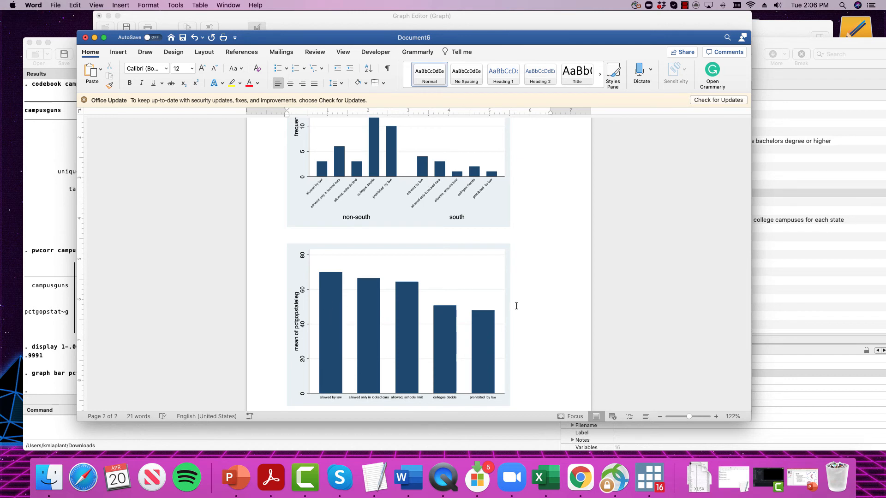
{"action": "type", "text": "Figu"}
{"action": "type", "text": "re 3: Policy re"}
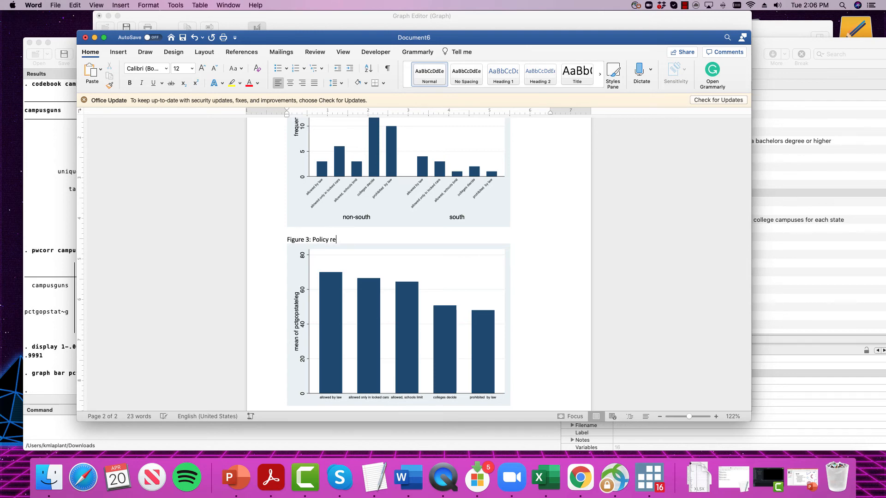
{"action": "type", "text": "gime by percentage of state legislature controlled by GOP"}
Step: Return to Stata and close the bar graph without saving its changes
{"action": "left_click_drag", "start_coordinate": [93, 41], "coordinate": [165, 78]}
{"action": "left_click", "coordinate": [166, 76]}
{"action": "left_click", "coordinate": [99, 16]}
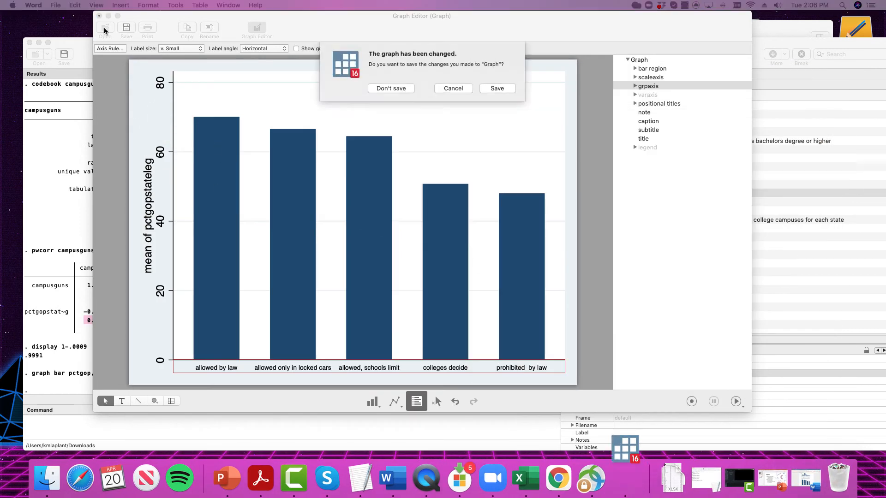
{"action": "left_click", "coordinate": [390, 87]}
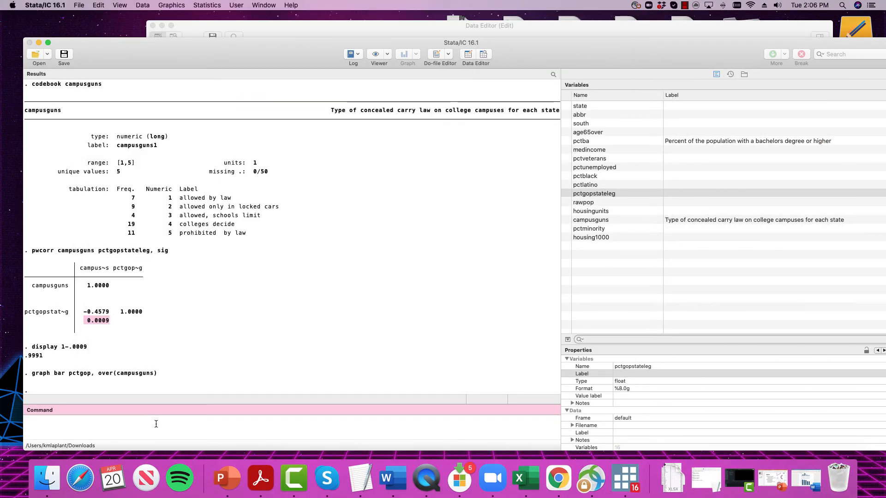
Step: Compute a pwcorr correlation matrix of all listed variables from age65over through housing1000
{"action": "type", "text": "pwcorr"}
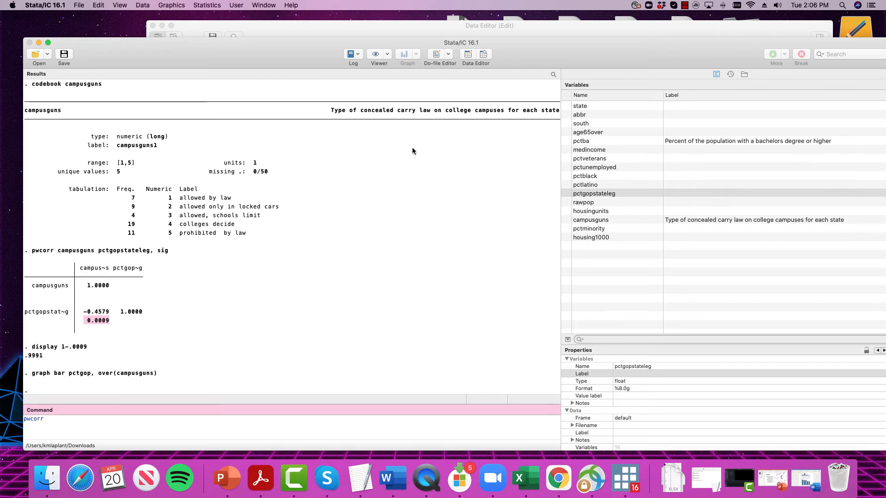
{"action": "left_click", "coordinate": [566, 131]}
{"action": "left_click", "coordinate": [566, 140]}
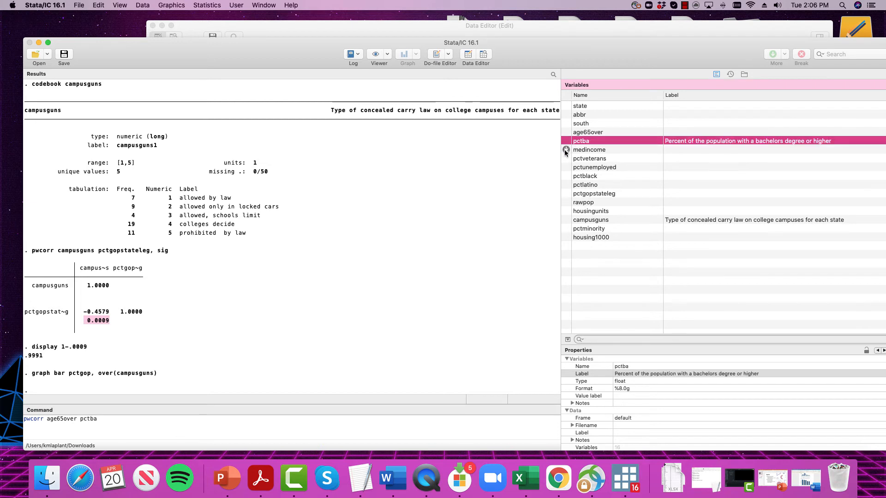
{"action": "left_click", "coordinate": [566, 150]}
{"action": "left_click", "coordinate": [566, 158]}
{"action": "left_click", "coordinate": [566, 167]}
{"action": "left_click", "coordinate": [566, 176]}
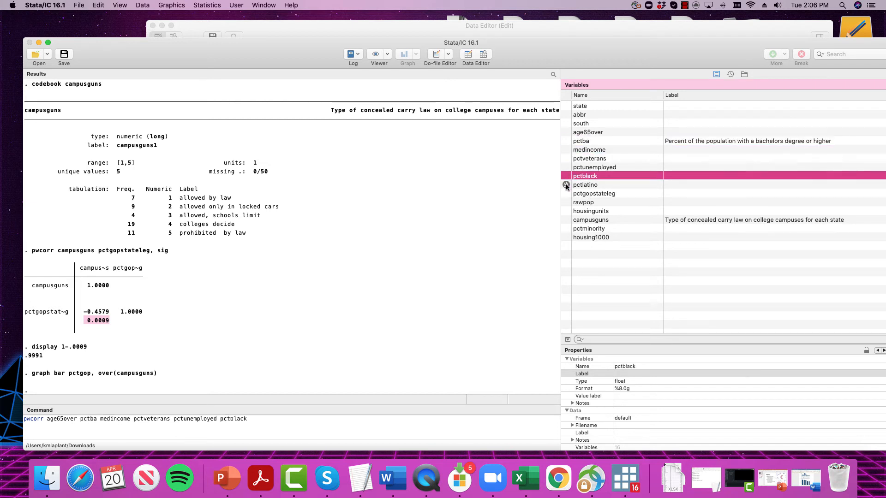
{"action": "left_click", "coordinate": [566, 185]}
{"action": "left_click", "coordinate": [566, 193]}
{"action": "left_click", "coordinate": [566, 202]}
{"action": "left_click", "coordinate": [566, 211]}
{"action": "left_click", "coordinate": [566, 219]}
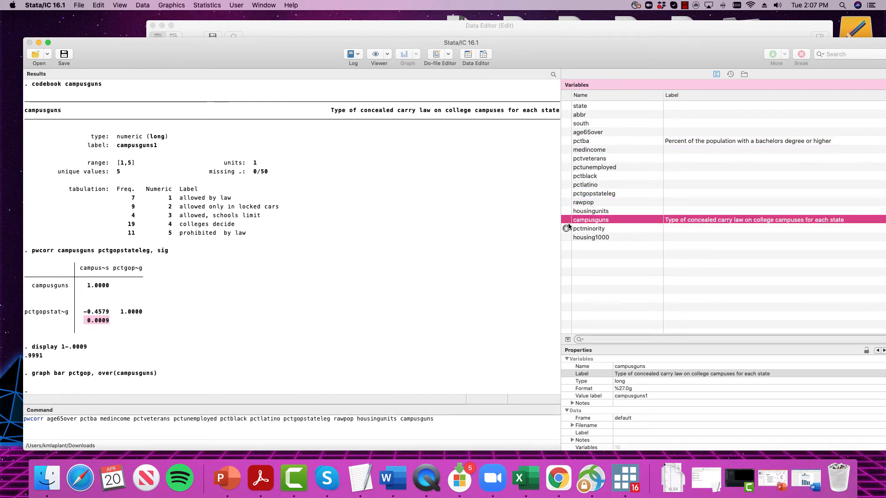
{"action": "left_click", "coordinate": [566, 228]}
{"action": "left_click", "coordinate": [566, 237]}
{"action": "left_click", "coordinate": [521, 416]}
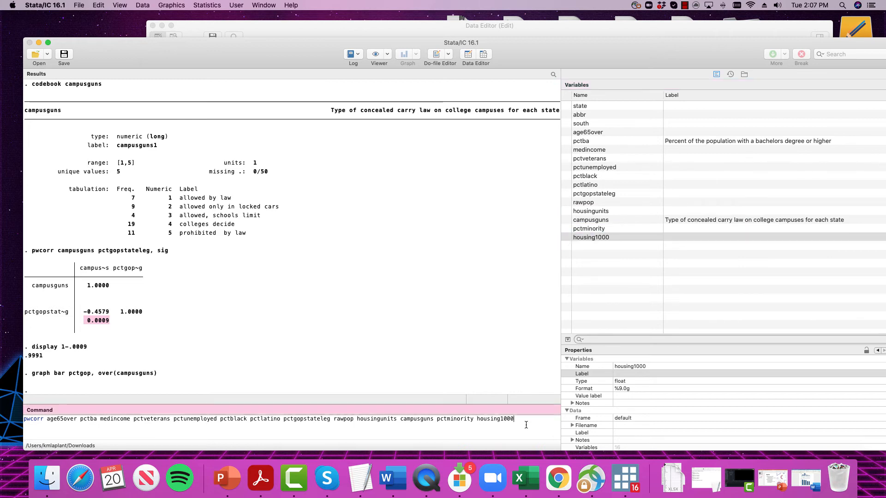
{"action": "key", "text": "Return"}
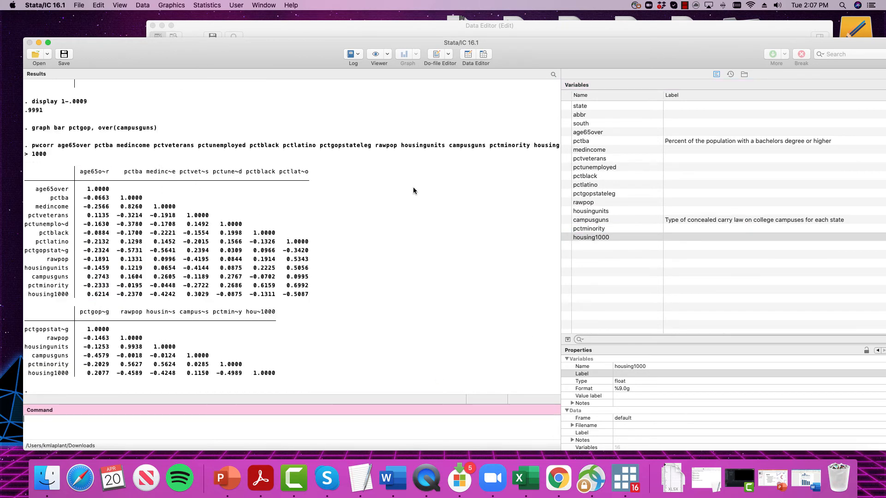
Step: Widen the results area and rerun the same full pwcorr correlation matrix
{"action": "left_click_drag", "start_coordinate": [559, 74], "coordinate": [655, 75]}
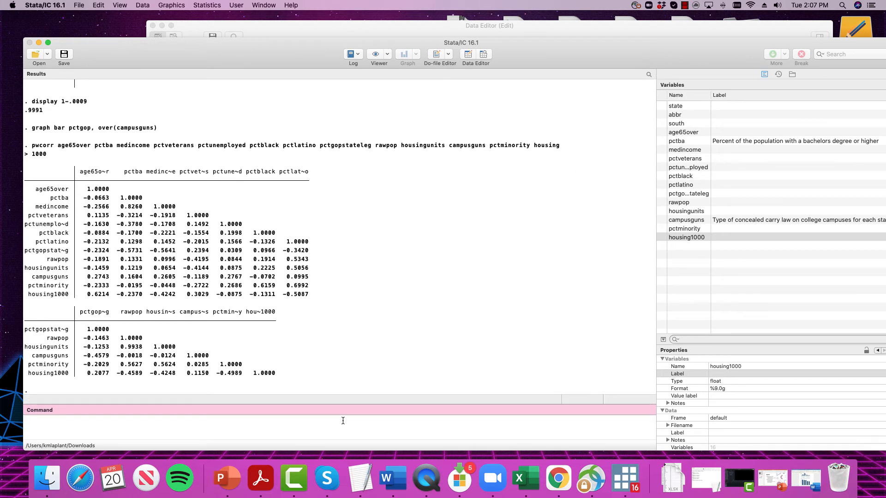
{"action": "key", "text": "Page_Up"}
{"action": "key", "text": "Return"}
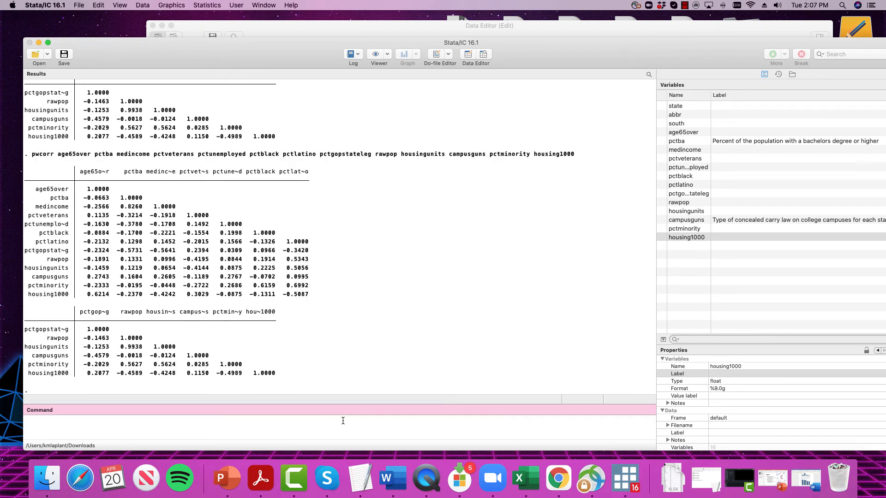
Step: Remove campusguns, pctminority and housing1000 from the pwcorr command and rerun it
{"action": "key", "text": "Page_Up"}
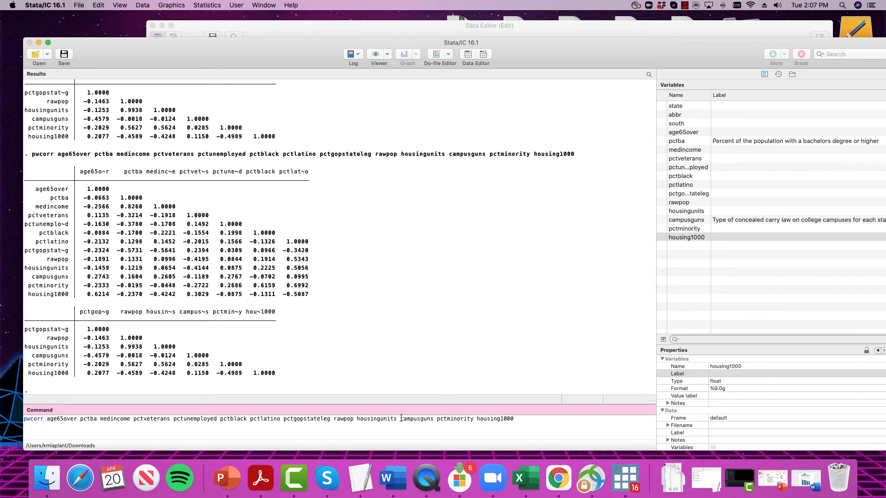
{"action": "left_click_drag", "start_coordinate": [399, 419], "coordinate": [560, 417]}
{"action": "key", "text": "BackSpace"}
{"action": "key", "text": "Return"}
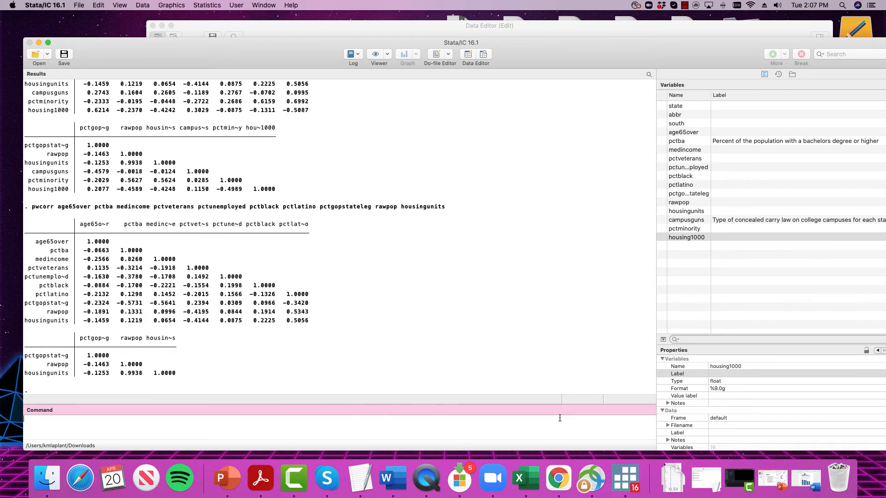
Step: Drop rawpop and housingunits from the pwcorr command and rerun it
{"action": "key", "text": "Page_Up"}
{"action": "left_click_drag", "start_coordinate": [333, 419], "coordinate": [478, 417]}
{"action": "key", "text": "BackSpace"}
{"action": "key", "text": "Return"}
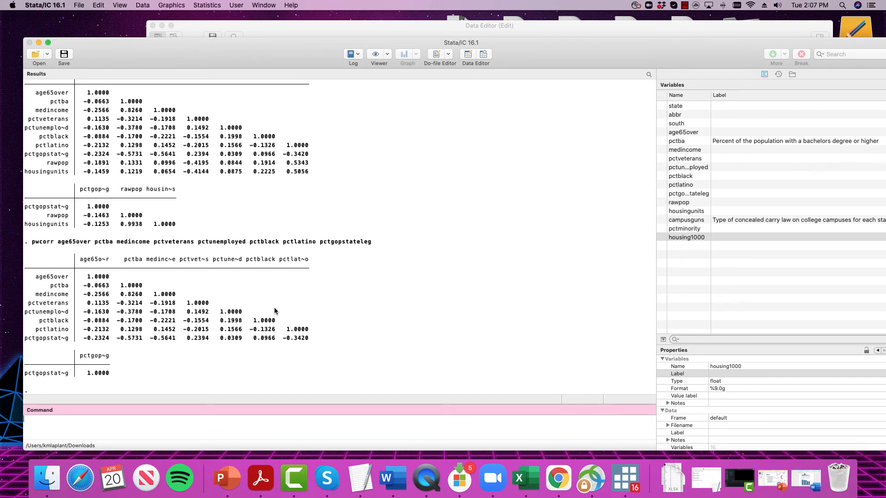
Step: Drop pctgopstateleg from the pwcorr command and rerun it for the variables age65over through pctlatino
{"action": "key", "text": "Page_Up"}
{"action": "left_click_drag", "start_coordinate": [284, 419], "coordinate": [332, 419]}
{"action": "key", "text": "BackSpace"}
{"action": "key", "text": "Return"}
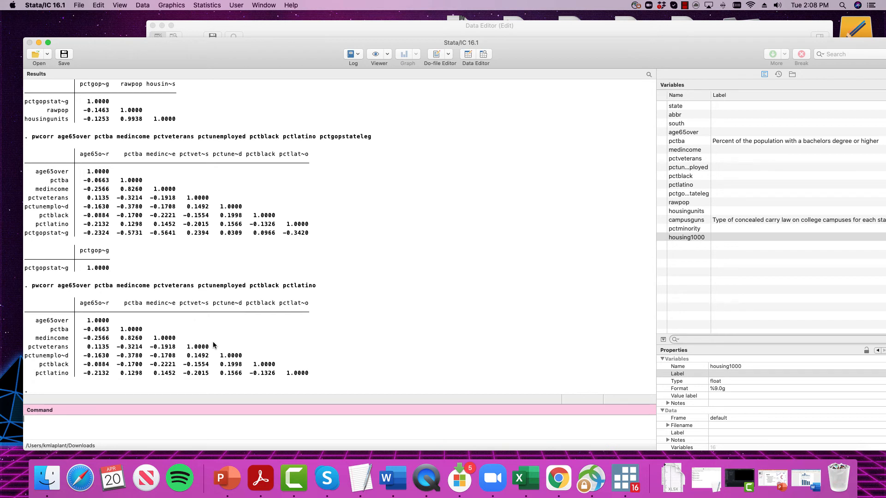
Step: Add campusguns to the start of the pwcorr command, replace pctblack and pctlatino with pctminority, and run it
{"action": "left_click", "coordinate": [128, 429]}
{"action": "key", "text": "Page_Up"}
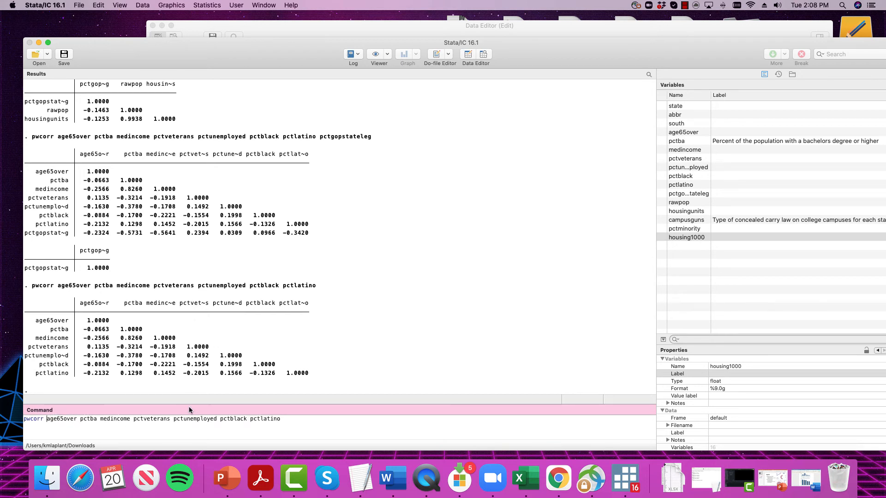
{"action": "type", "text": "campuguns"}
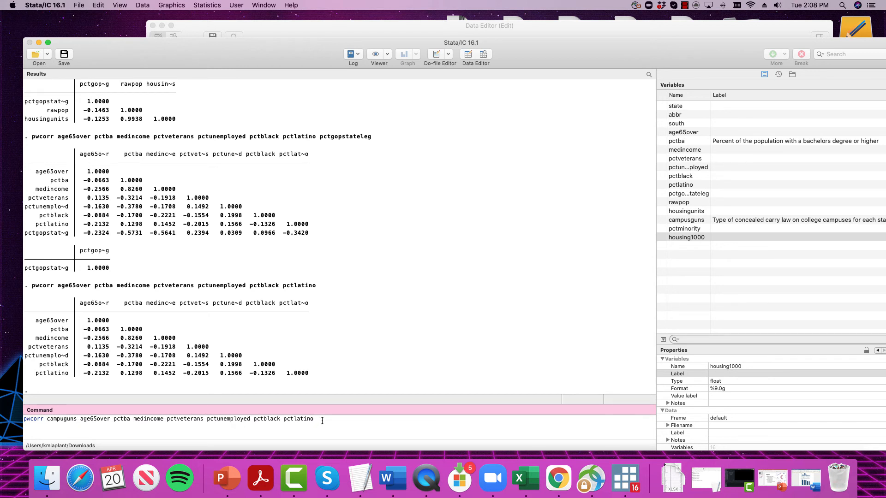
{"action": "left_click_drag", "start_coordinate": [322, 419], "coordinate": [265, 419]}
{"action": "type", "text": "minority"}
{"action": "key", "text": "Return"}
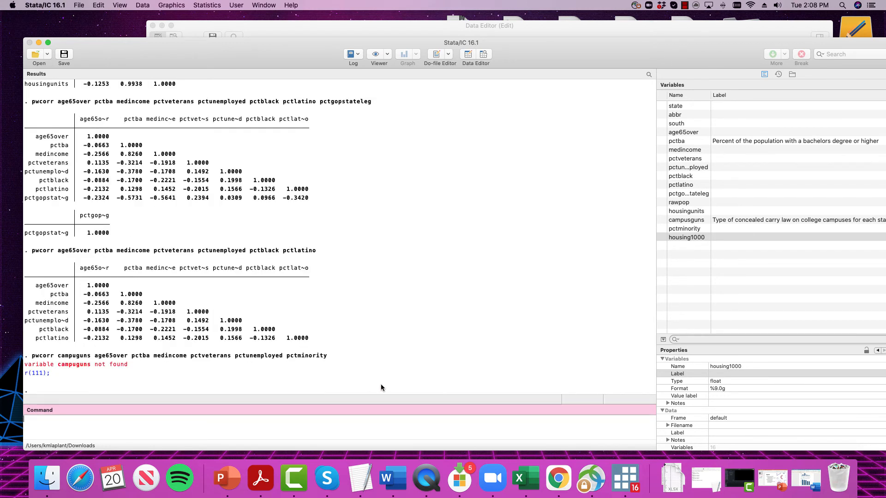
{"action": "key", "text": "Up"}
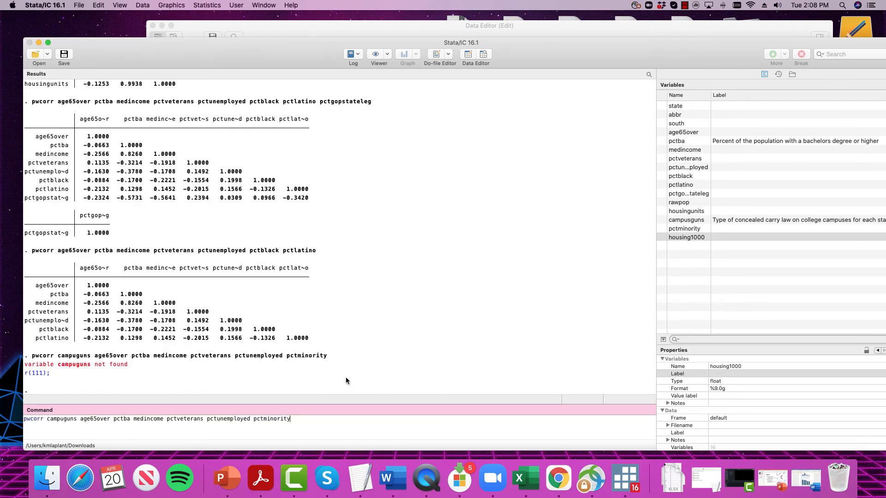
{"action": "left_click", "coordinate": [66, 419]}
{"action": "type", "text": "s"}
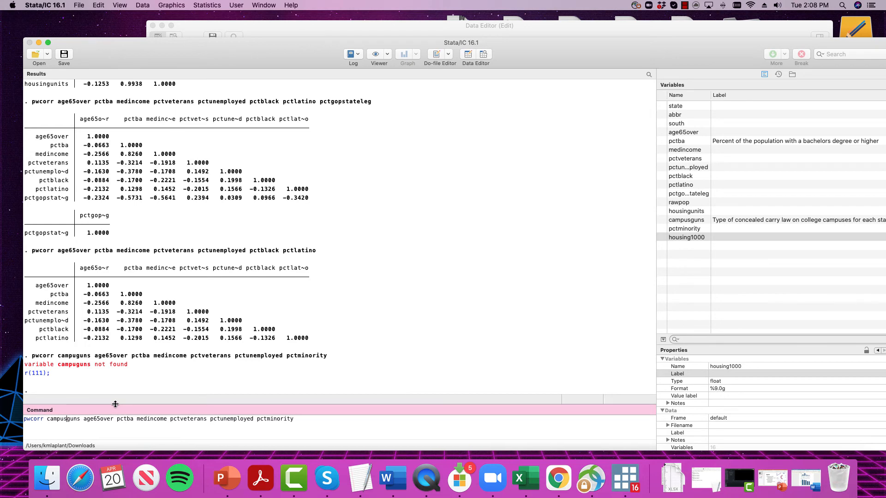
{"action": "key", "text": "Return"}
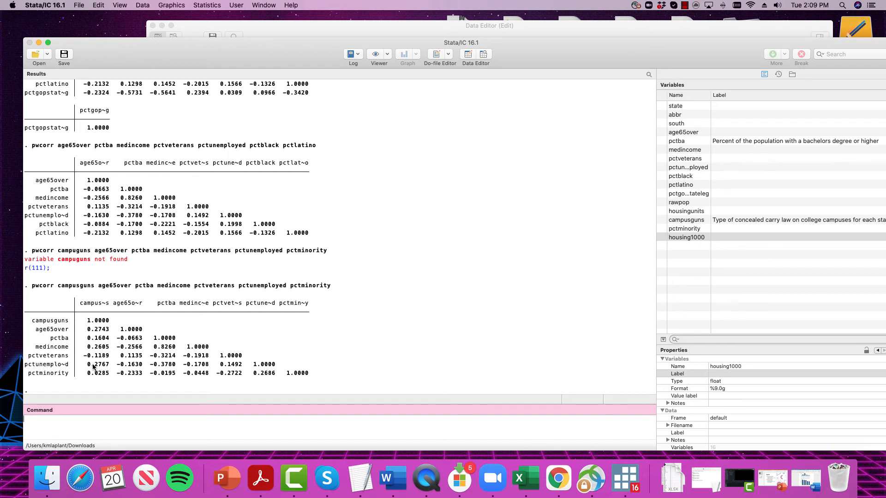
Step: Examine the pctunemployed and medincome rows of the campusguns correlation matrix, highlighting the coefficient between medincome and pctba
{"action": "left_click_drag", "start_coordinate": [83, 365], "coordinate": [24, 365]}
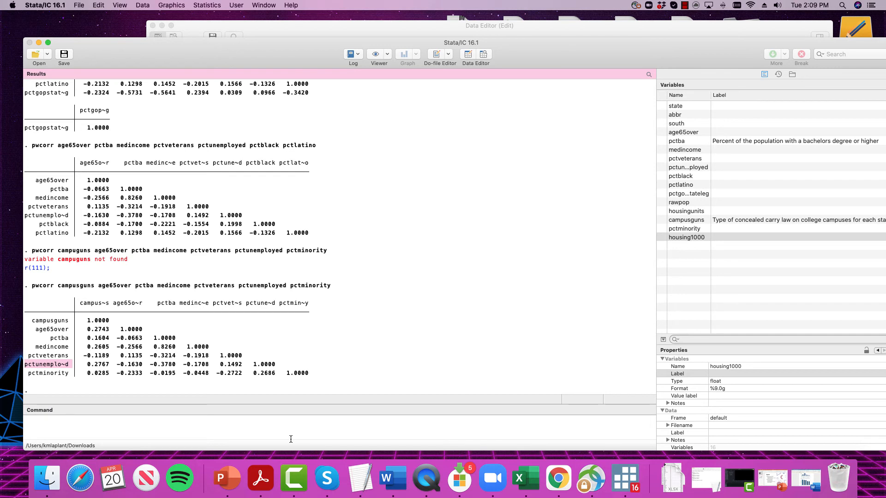
{"action": "left_click_drag", "start_coordinate": [110, 364], "coordinate": [29, 368]}
{"action": "left_click", "coordinate": [55, 347]}
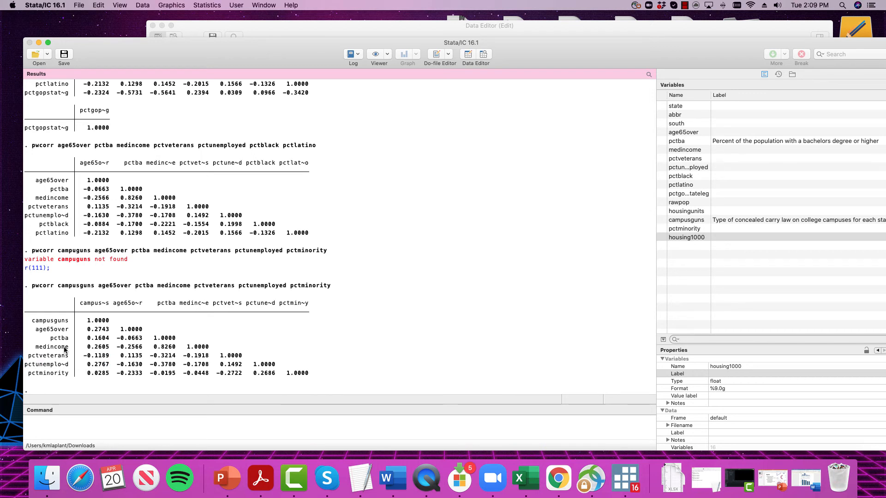
{"action": "left_click_drag", "start_coordinate": [180, 350], "coordinate": [151, 350]}
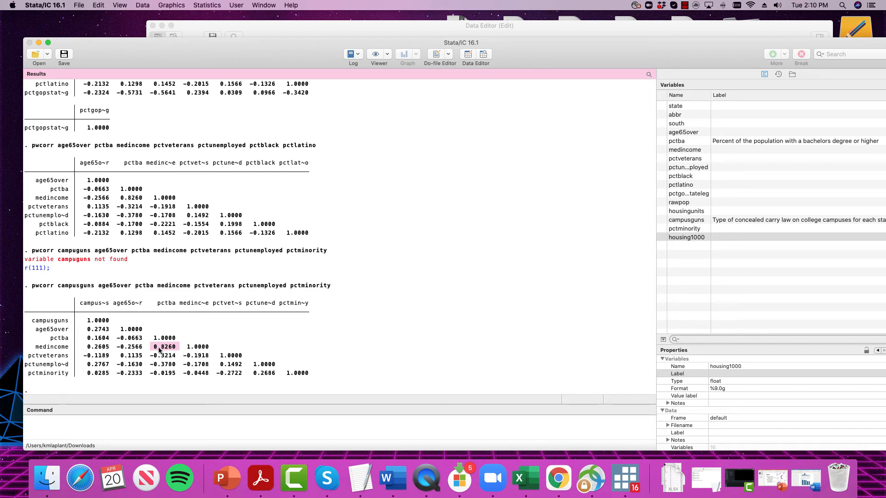
Step: Plot medincome against pctba with the command scatter medincom pctba, and close the graph after viewing it
{"action": "left_click", "coordinate": [147, 431]}
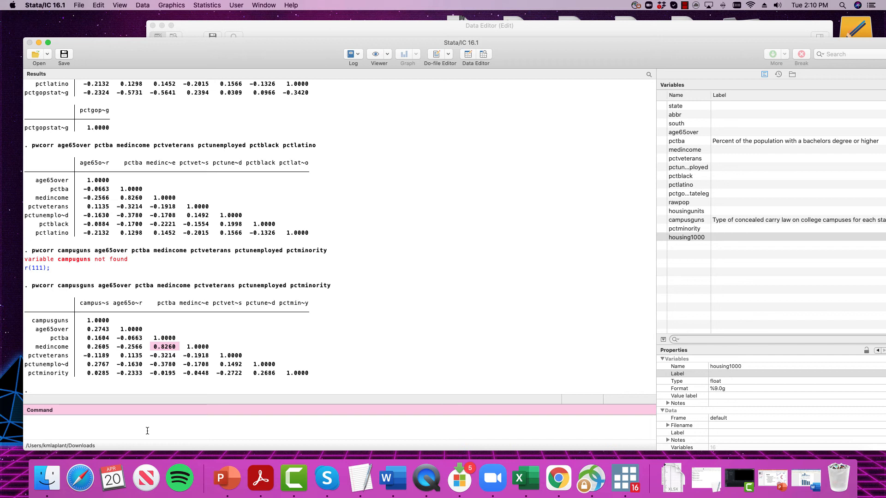
{"action": "type", "text": "scatter"}
{"action": "type", "text": "ctn"}
{"action": "key", "text": "BackSpace"}
{"action": "key", "text": "BackSpace"}
{"action": "type", "text": "medincom pctba"}
{"action": "key", "text": "Return"}
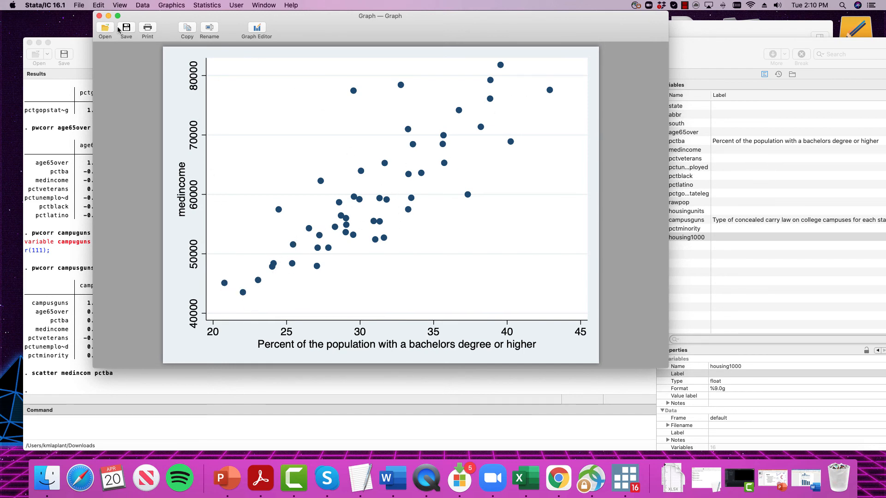
{"action": "left_click", "coordinate": [99, 16]}
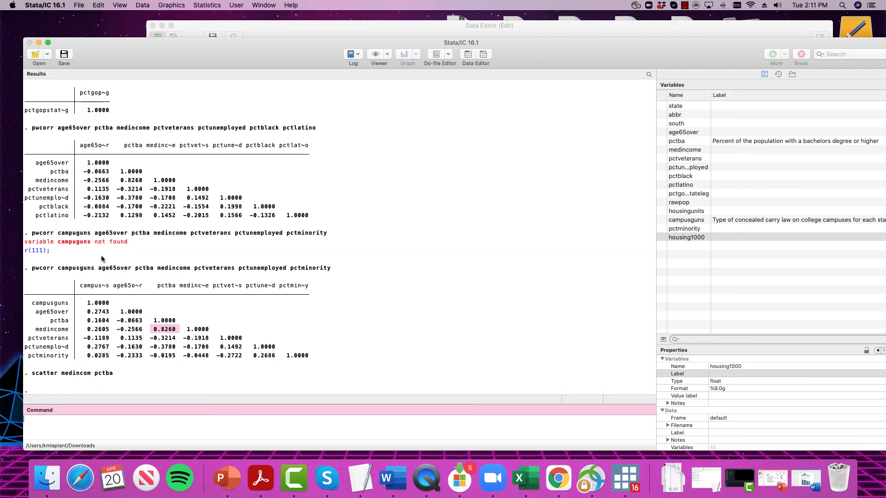
Step: Rerun the medincome and pctba scatterplot with the option mlabel(abbr) to label the points with state abbreviations
{"action": "key", "text": "Up"}
{"action": "type", "text": ", mlba"}
{"action": "key", "text": "BackSpace"}
{"action": "type", "text": "abel(state"}
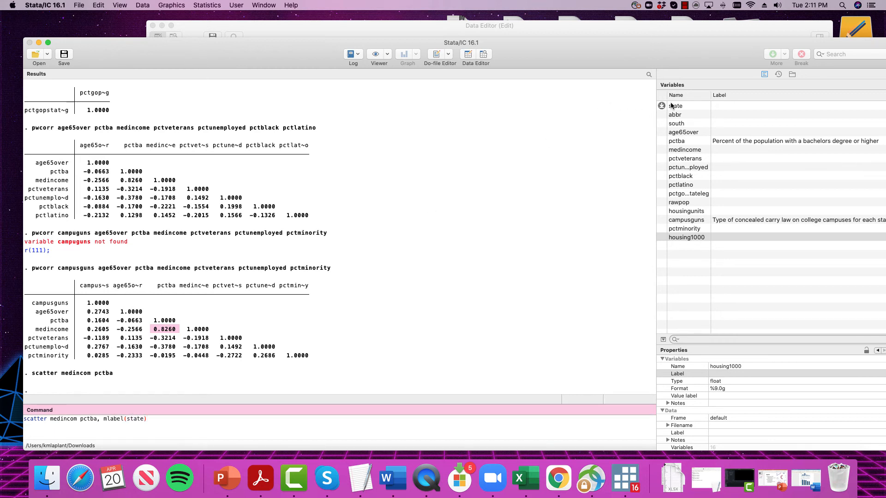
{"action": "left_click_drag", "start_coordinate": [148, 419], "coordinate": [128, 418]}
{"action": "type", "text": "abbr)"}
{"action": "key", "text": "Return"}
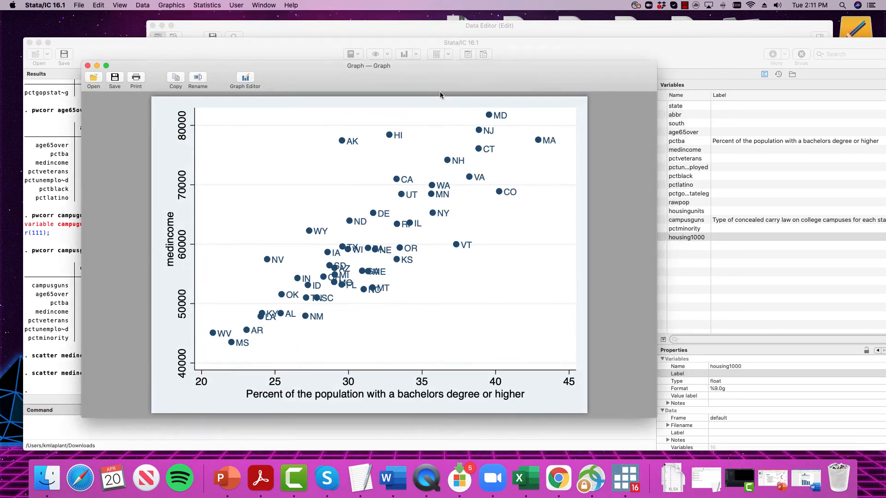
Step: Check the abbr column in the Data Editor and return to the labelled scatterplot
{"action": "left_click_drag", "start_coordinate": [440, 91], "coordinate": [436, 105]}
{"action": "left_click", "coordinate": [457, 25]}
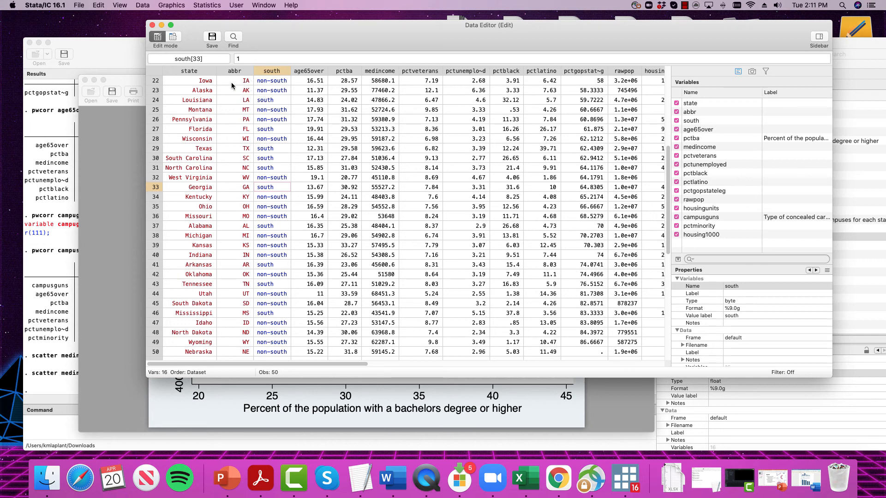
{"action": "left_click_drag", "start_coordinate": [306, 29], "coordinate": [387, 2]}
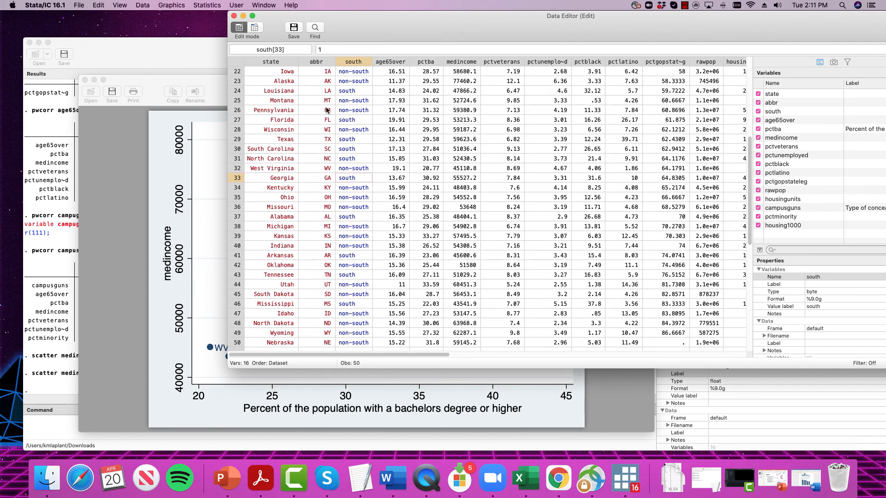
{"action": "left_click", "coordinate": [200, 282]}
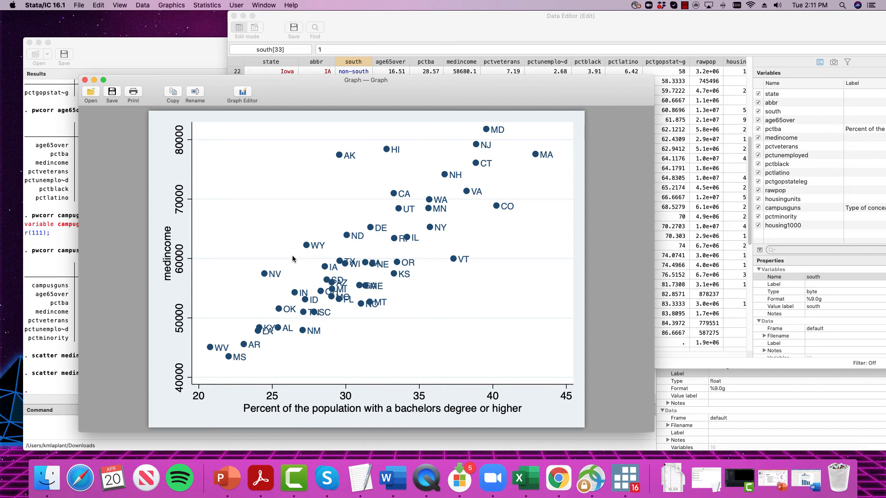
Step: Run graph twoway (lfitci medincome pctba) (scatter medincome pctba), and close the resulting graph after viewing it
{"action": "left_click", "coordinate": [64, 421]}
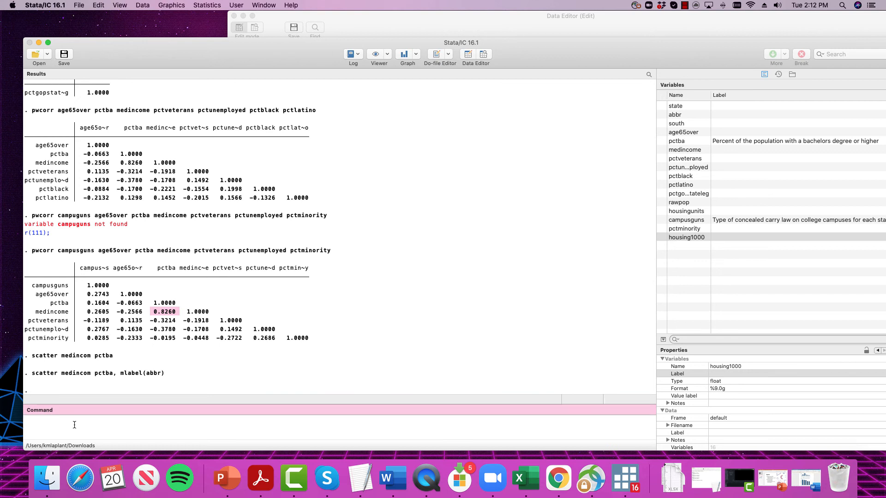
{"action": "key", "text": "BackSpace"}
{"action": "key", "text": "BackSpace"}
{"action": "type", "text": "graph twoway (lfitci medincome pctba) (scatter medincome pctba)"}
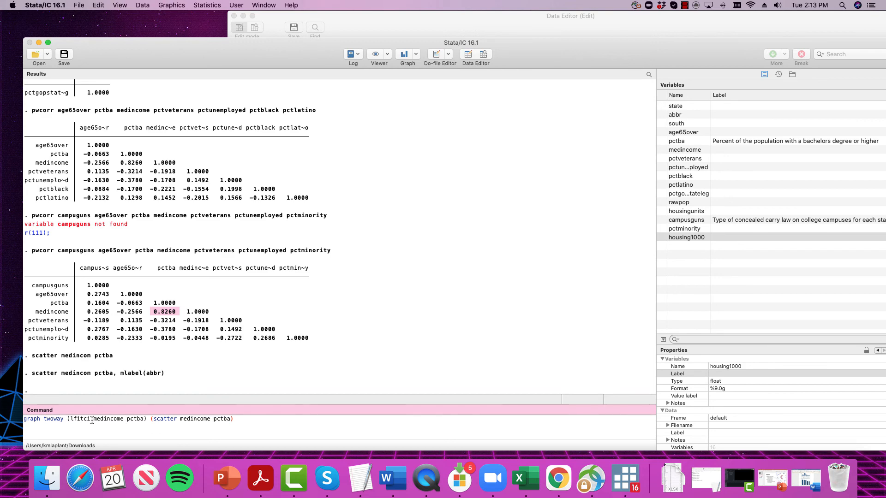
{"action": "key", "text": "Return"}
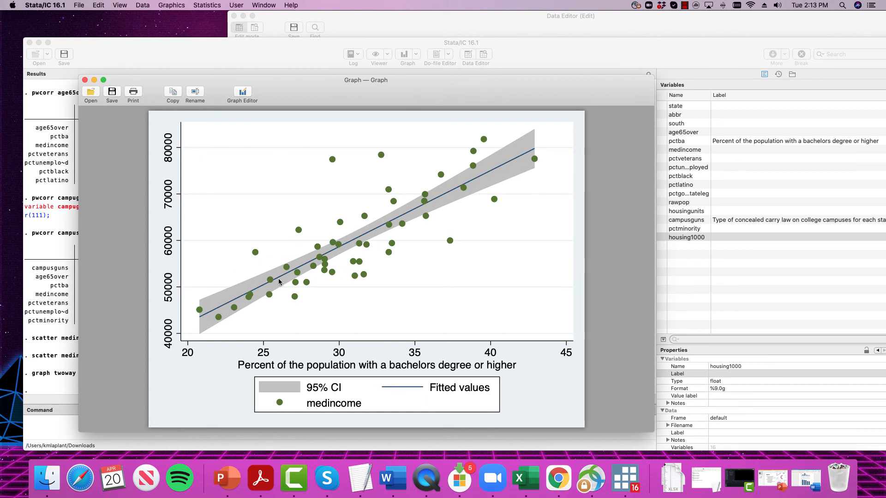
{"action": "left_click", "coordinate": [85, 80]}
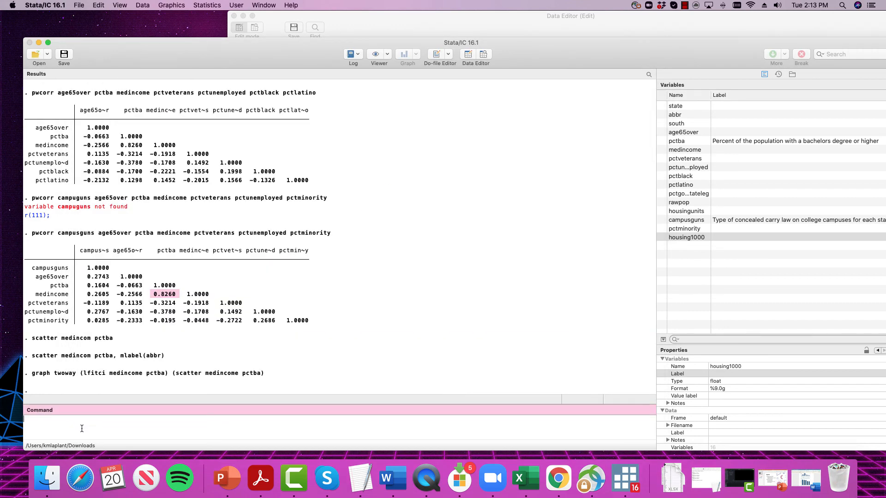
Step: Recall the twoway command, restrict its scatter to south==0, and append a copy of that scatter clause
{"action": "key", "text": "Page_Up"}
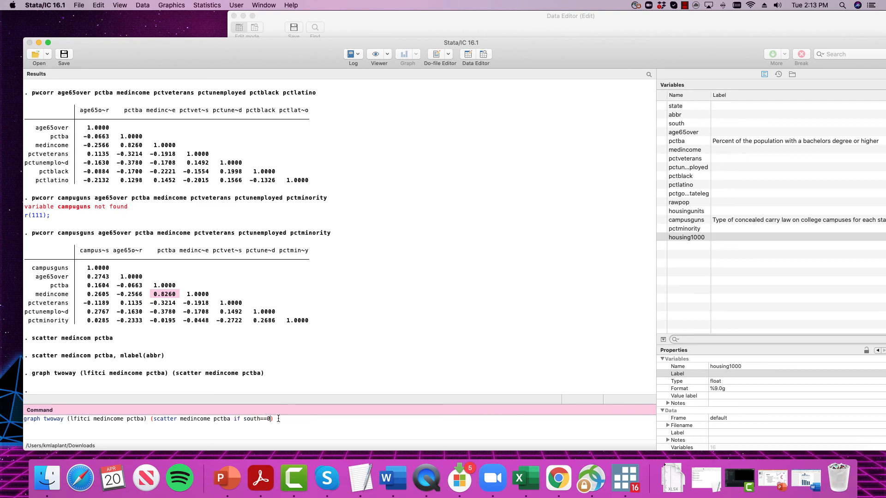
{"action": "left_click_drag", "start_coordinate": [273, 418], "coordinate": [149, 419]}
{"action": "key", "text": "super+c"}
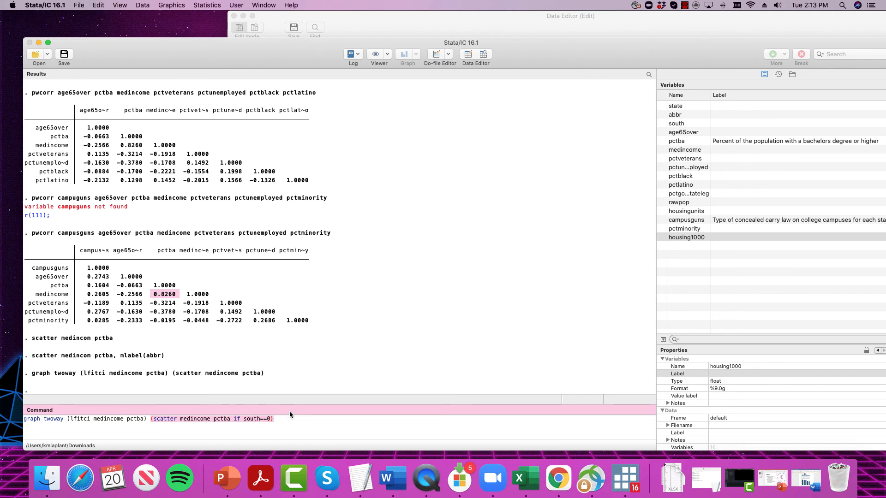
{"action": "left_click", "coordinate": [289, 413]}
{"action": "key", "text": "super+v"}
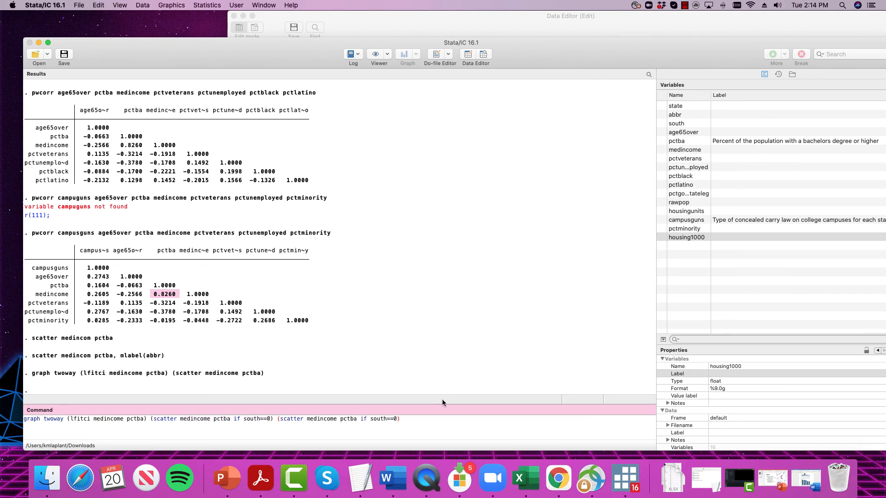
Step: Change the second scatter to south==1, add mcolor(blue) for south==0 and mcolor(red) for south==1, and run the graph command
{"action": "left_click", "coordinate": [270, 419]}
{"action": "type", "text": ", "}
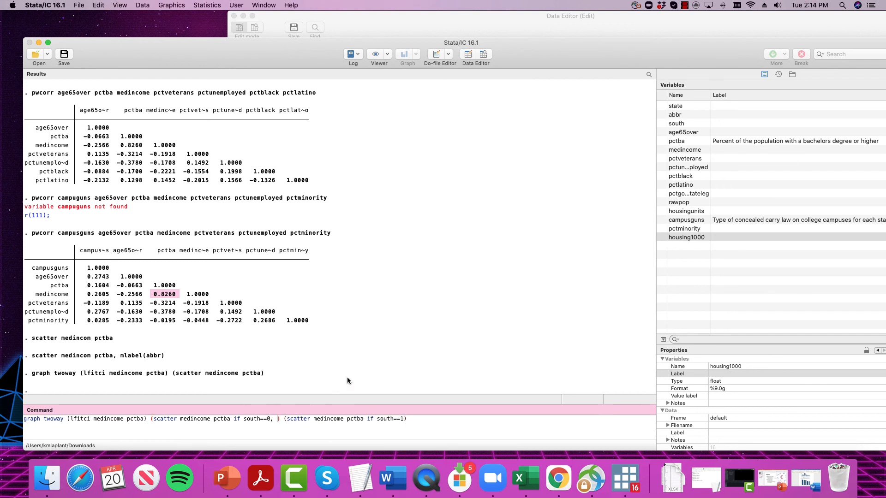
{"action": "type", "text": "mcolor"}
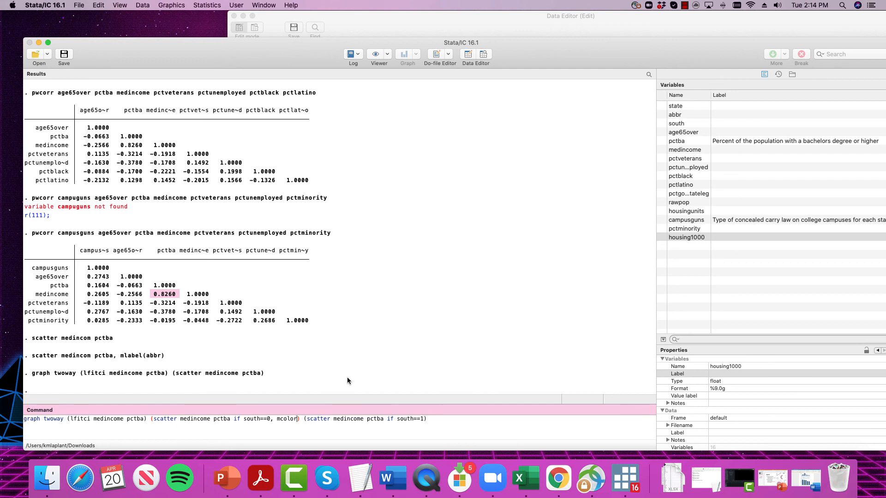
{"action": "type", "text": "(blue"}
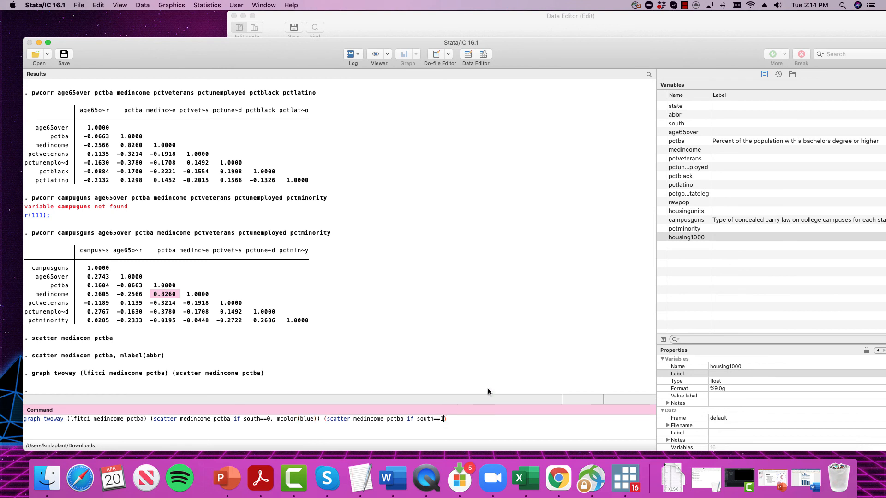
{"action": "type", "text": ","}
{"action": "type", "text": "(red)"}
{"action": "key", "text": "Return"}
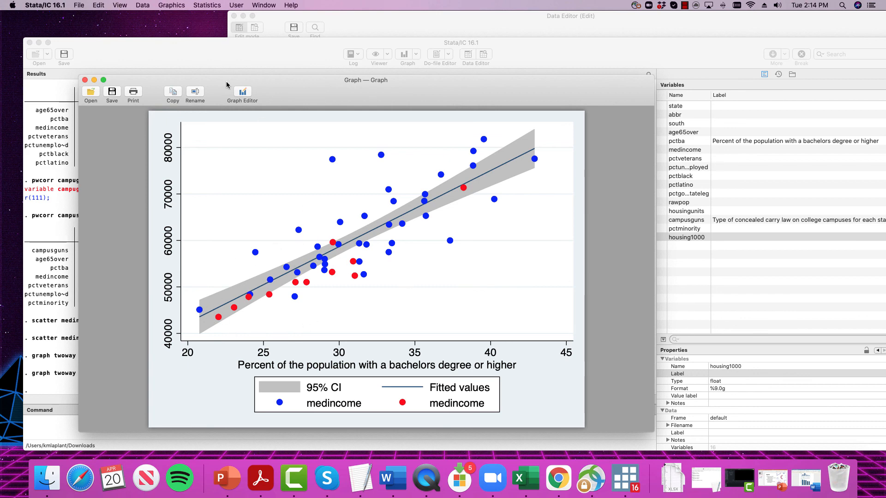
Step: Open the graph for editing and change the blue marker's legend label to "medincome non-south"
{"action": "left_click", "coordinate": [242, 92]}
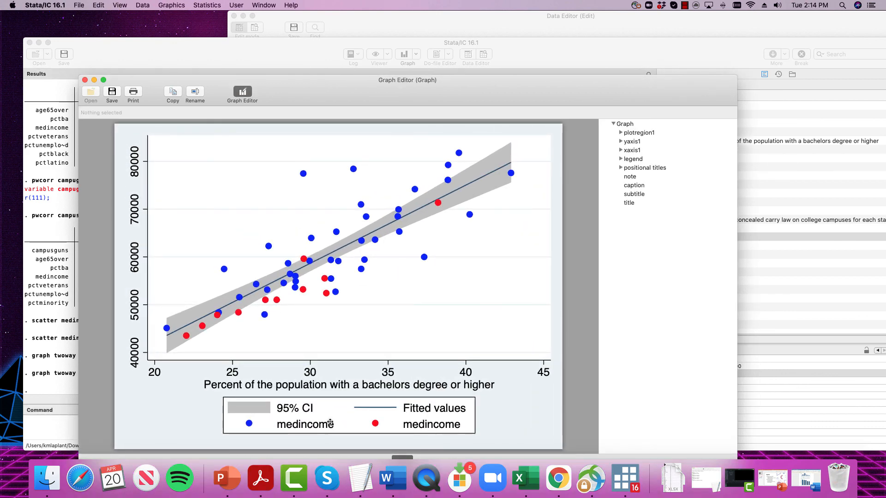
{"action": "left_click", "coordinate": [330, 422]}
{"action": "left_click", "coordinate": [326, 427]}
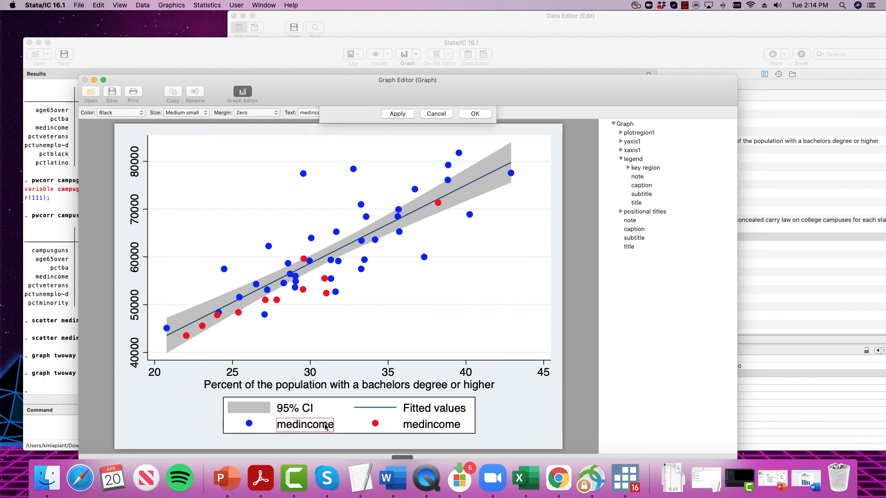
{"action": "left_click", "coordinate": [400, 150]}
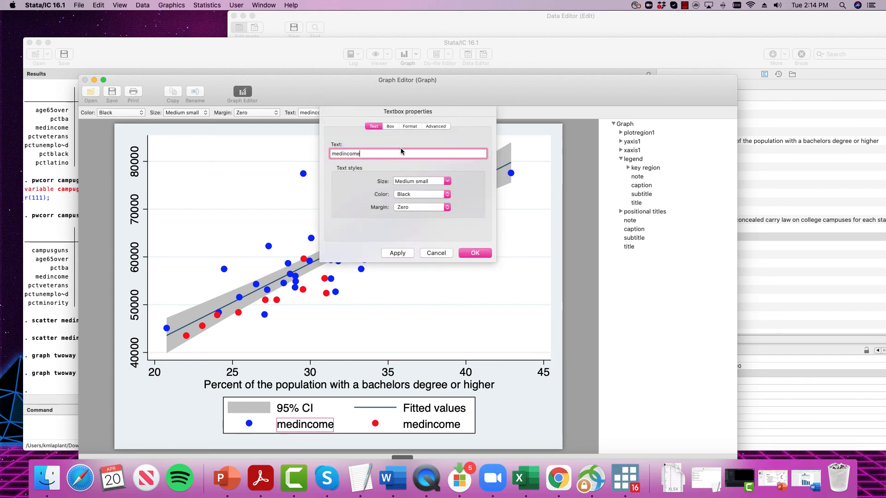
{"action": "type", "text": "non-south"}
{"action": "key", "text": "Return"}
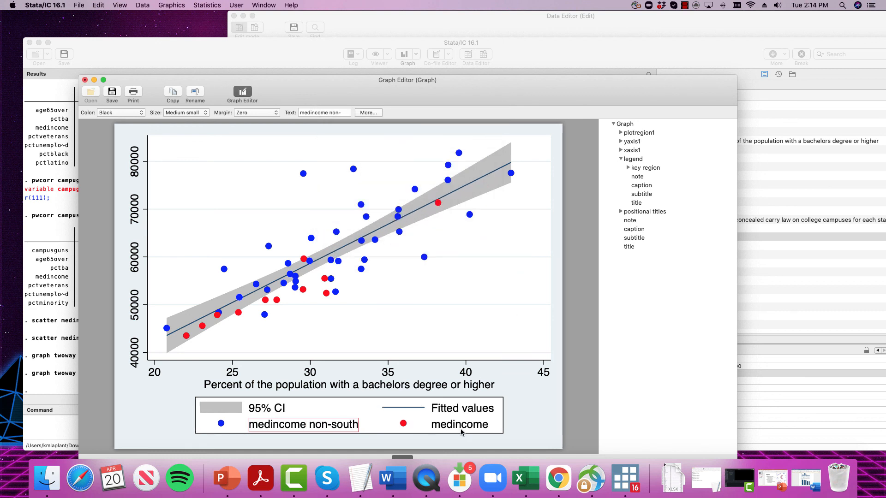
Step: Change the red marker's legend label to "medincome south"
{"action": "left_click", "coordinate": [461, 428]}
{"action": "double_click", "coordinate": [461, 428]}
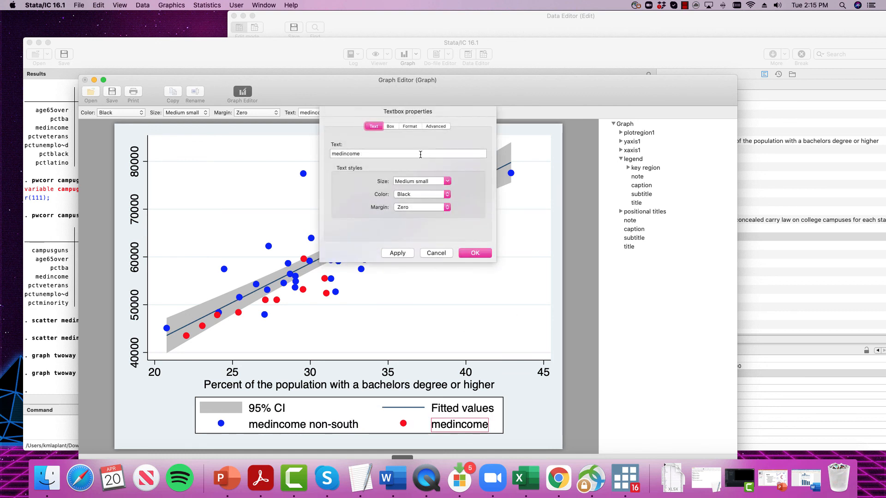
{"action": "left_click", "coordinate": [415, 154]}
{"action": "type", "text": "south"}
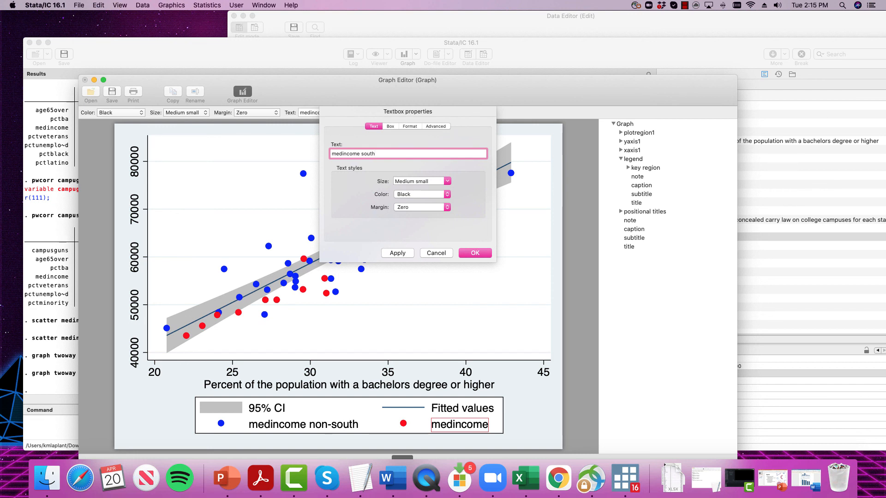
{"action": "key", "text": "Return"}
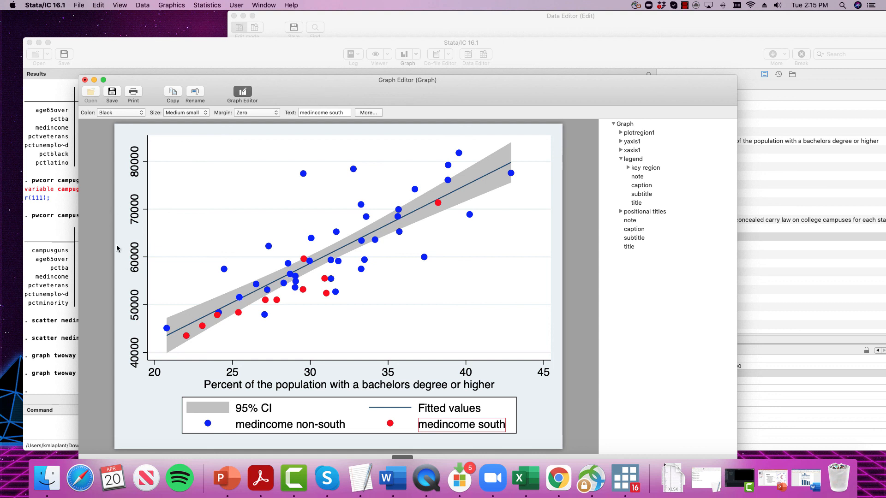
Step: Set the graph's y-axis title to "Median Income"
{"action": "left_click", "coordinate": [621, 142]}
{"action": "left_click", "coordinate": [636, 150]}
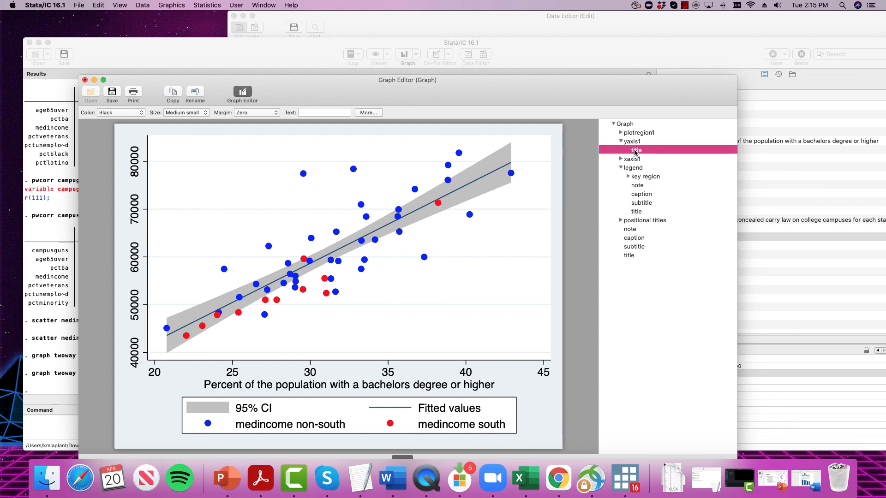
{"action": "left_click", "coordinate": [333, 112]}
{"action": "type", "text": "Media"}
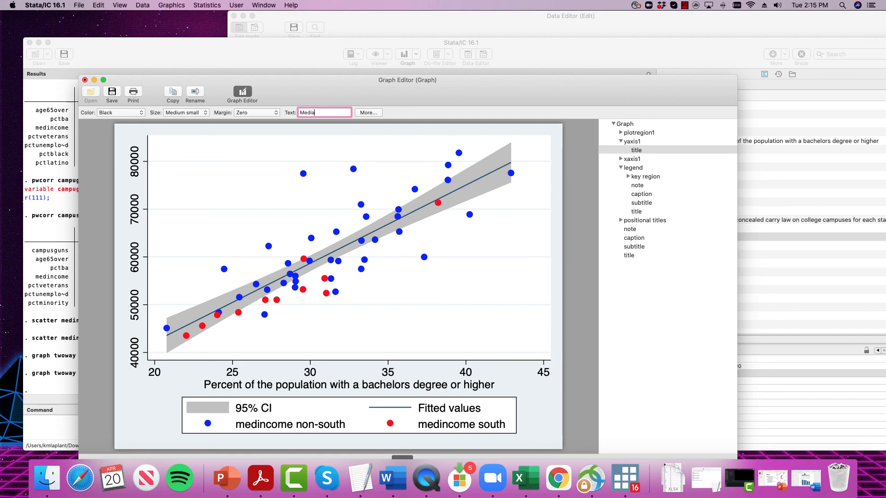
{"action": "type", "text": "n Income"}
{"action": "key", "text": "Return"}
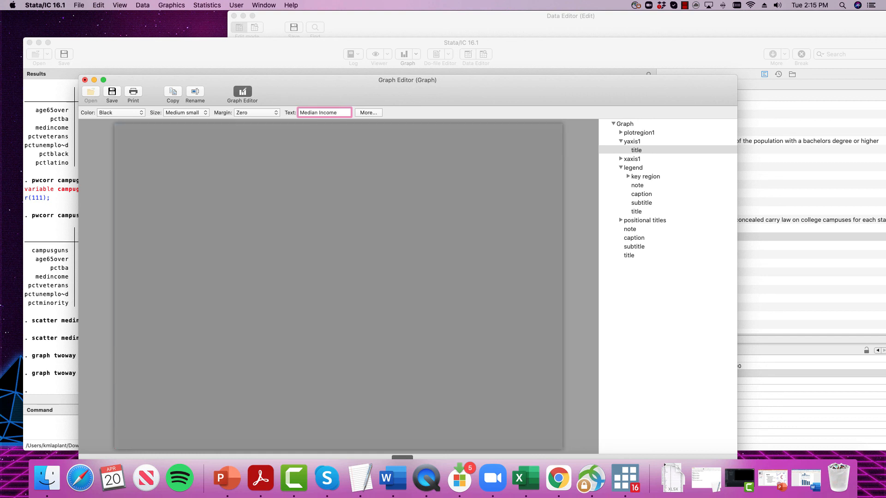
Step: Copy the whole graph into the Word document below Figure 3 and caption it "Figure 4: Relationship between education and income by region"
{"action": "left_click", "coordinate": [127, 191]}
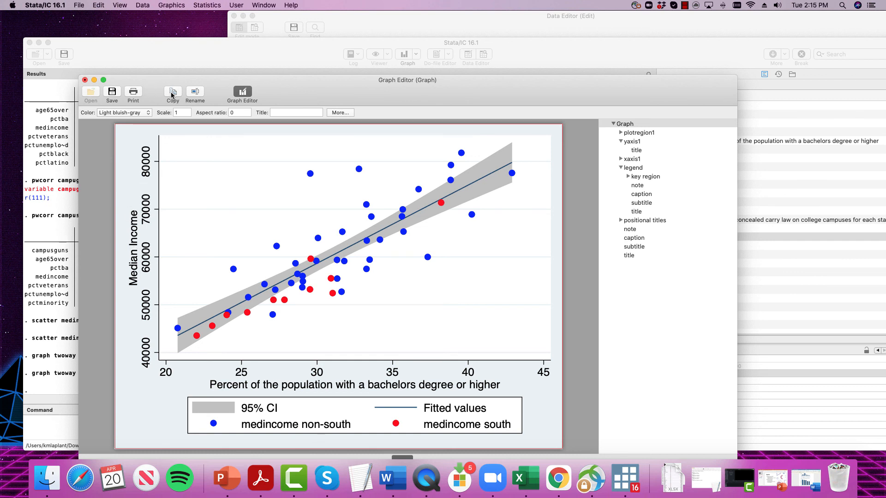
{"action": "left_click", "coordinate": [803, 481]}
{"action": "scroll", "coordinate": [609, 375], "scroll_direction": "down", "scroll_amount": 3}
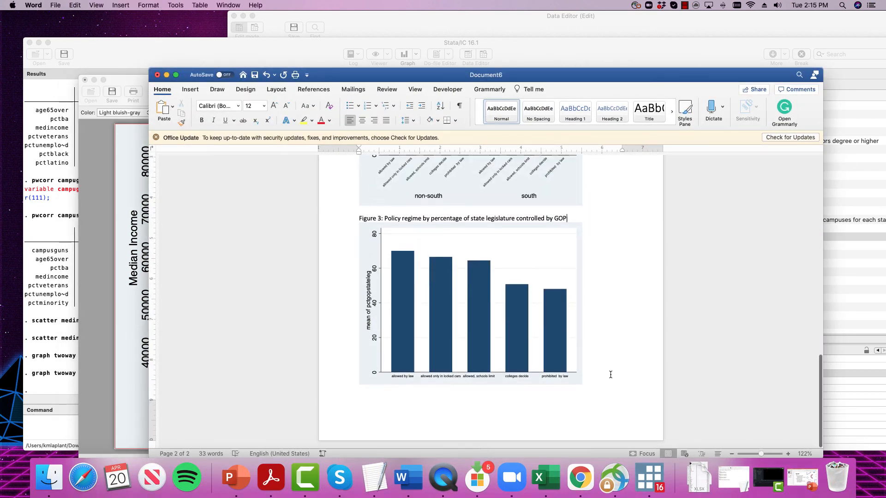
{"action": "scroll", "coordinate": [609, 374], "scroll_direction": "down", "scroll_amount": 10}
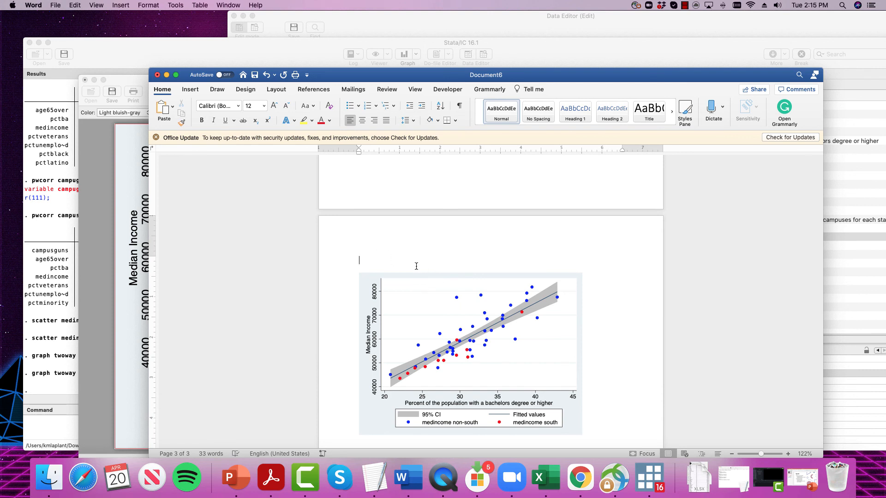
{"action": "type", "text": "Figure 4"}
{"action": "type", "text": ": Relationship between education and income by region"}
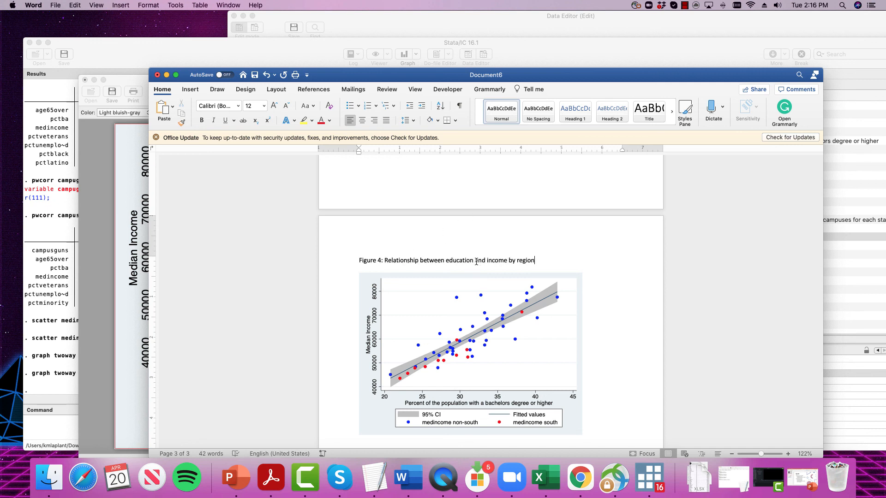
Step: Review the Figure 4 caption and graph, and look back over the earlier captioned figures in the document
{"action": "left_click_drag", "start_coordinate": [475, 261], "coordinate": [442, 261]}
{"action": "mouse_move", "coordinate": [508, 262]}
{"action": "left_mouse_down"}
{"action": "mouse_move", "coordinate": [485, 261]}
{"action": "mouse_move", "coordinate": [516, 261]}
{"action": "left_mouse_up"}
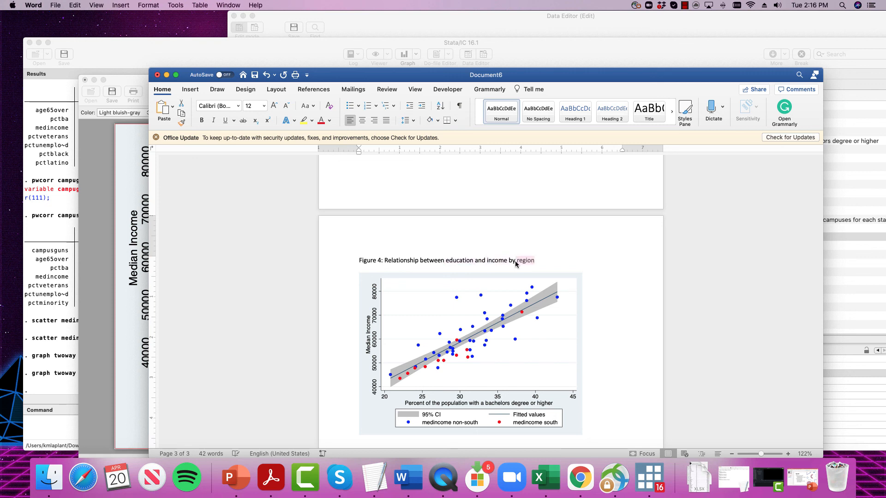
{"action": "left_click", "coordinate": [554, 261]}
{"action": "scroll", "coordinate": [551, 262], "scroll_direction": "down", "scroll_amount": 5}
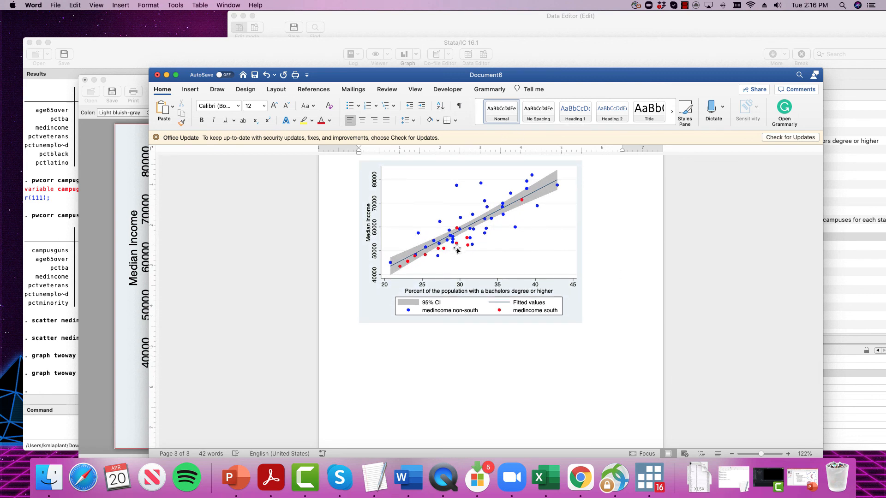
{"action": "scroll", "coordinate": [456, 247], "scroll_direction": "up", "scroll_amount": 4}
{"action": "scroll", "coordinate": [456, 246], "scroll_direction": "up", "scroll_amount": 20}
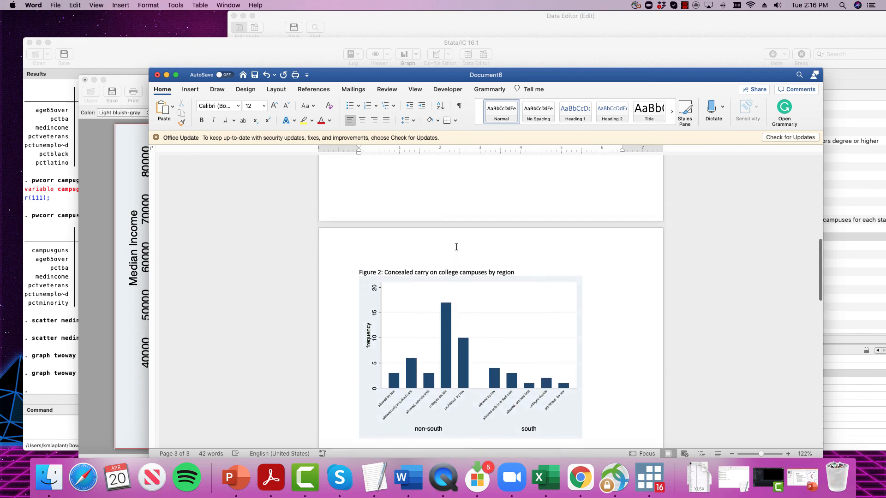
{"action": "scroll", "coordinate": [456, 246], "scroll_direction": "up", "scroll_amount": 5}
{"action": "scroll", "coordinate": [456, 247], "scroll_direction": "down", "scroll_amount": 15}
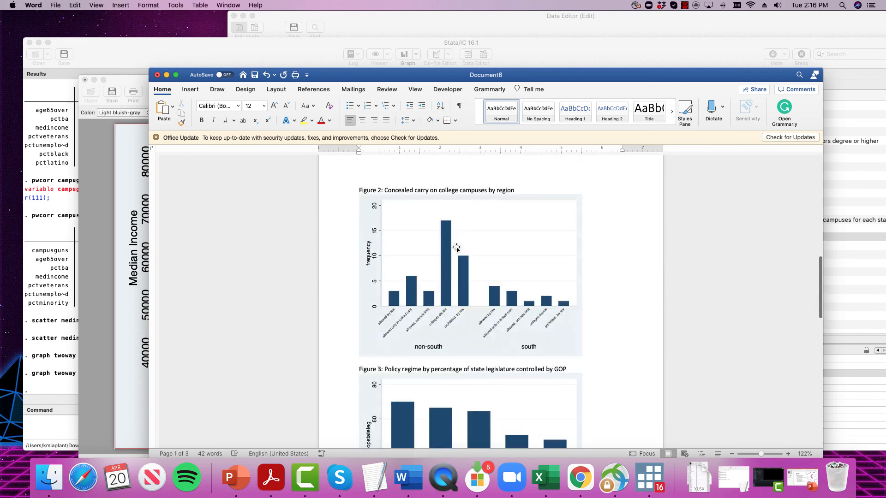
{"action": "scroll", "coordinate": [404, 200], "scroll_direction": "down", "scroll_amount": 6}
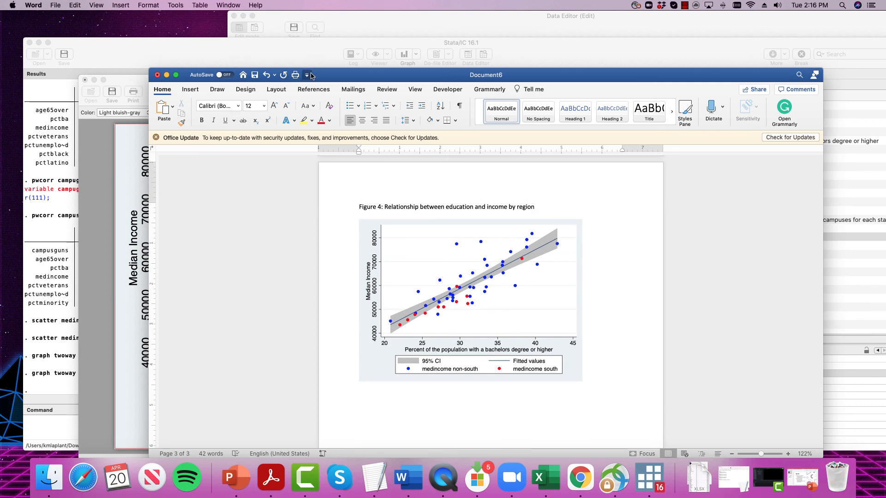
Step: Move the Word window aside, switch back to Stata and close the graph editor without saving the graph
{"action": "left_click_drag", "start_coordinate": [308, 75], "coordinate": [385, 174]}
{"action": "left_click", "coordinate": [251, 81]}
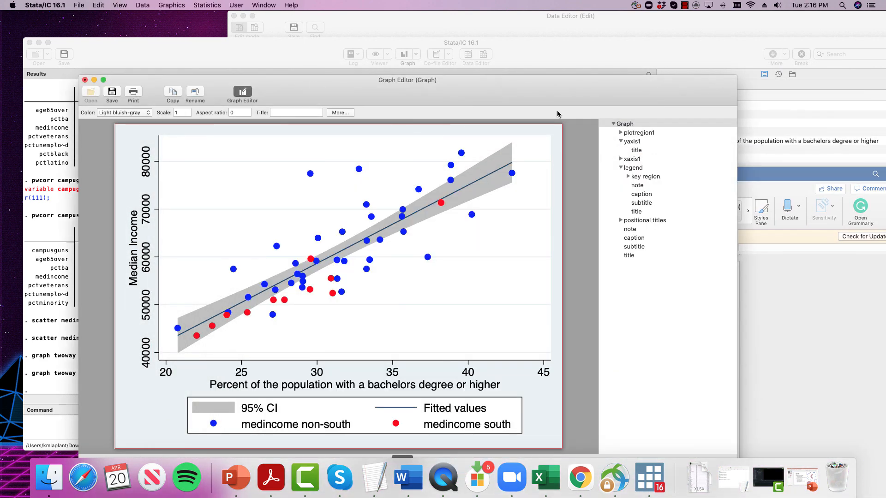
{"action": "left_click", "coordinate": [84, 80]}
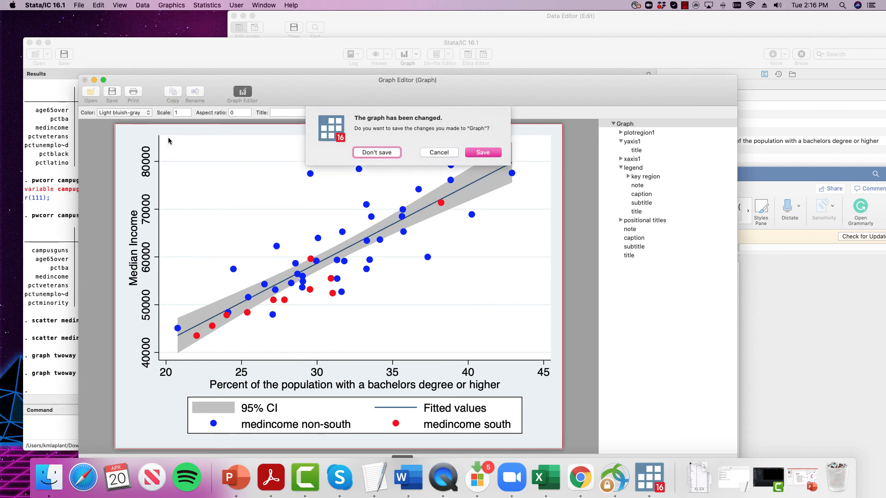
{"action": "left_click", "coordinate": [395, 154]}
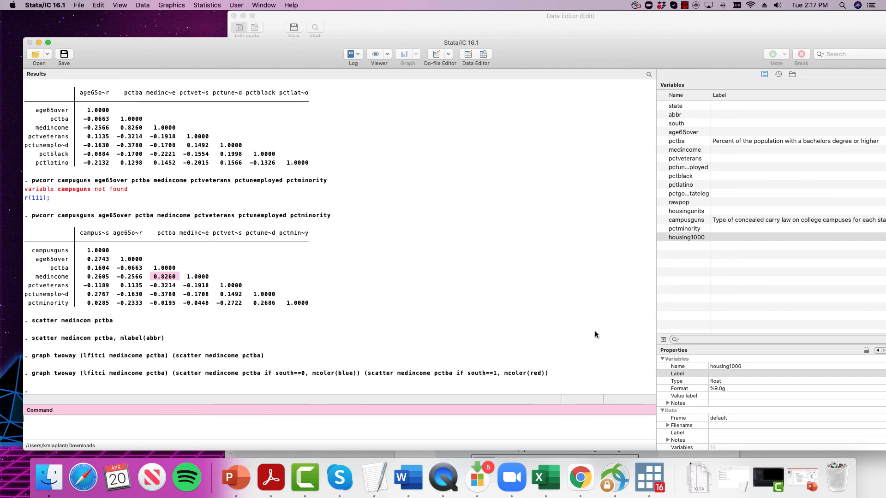
Step: Review the earlier Stata results: the pctgopstateleg by campusguns table, the campusguns codebook and the pwcorr correlation matrices
{"action": "scroll", "coordinate": [517, 276], "scroll_direction": "up", "scroll_amount": 15}
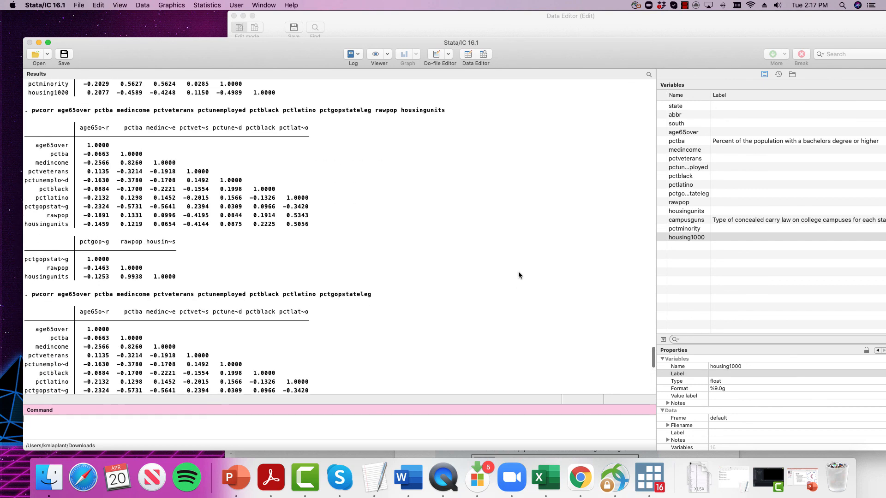
{"action": "scroll", "coordinate": [519, 273], "scroll_direction": "up", "scroll_amount": 15}
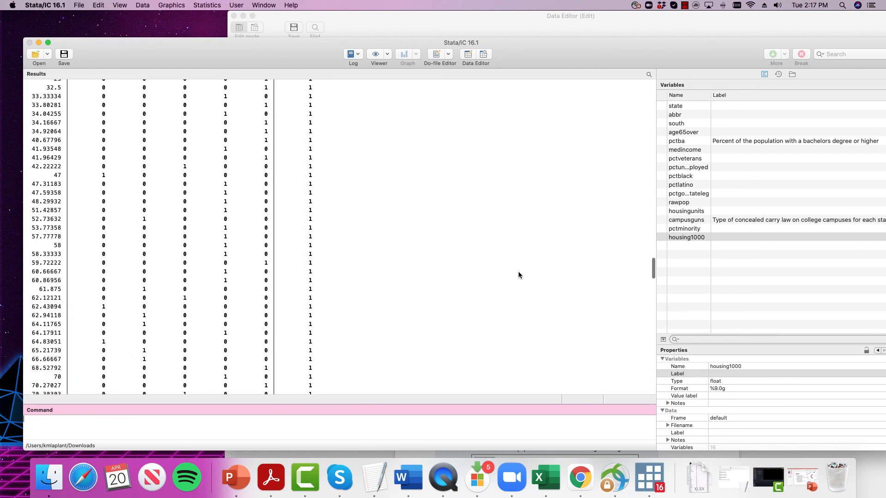
{"action": "scroll", "coordinate": [183, 243], "scroll_direction": "up", "scroll_amount": 5}
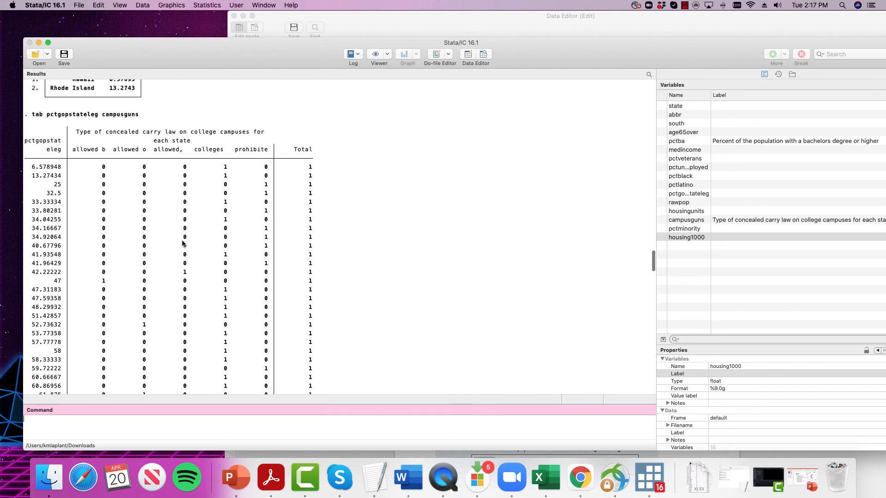
{"action": "scroll", "coordinate": [182, 243], "scroll_direction": "down", "scroll_amount": 7}
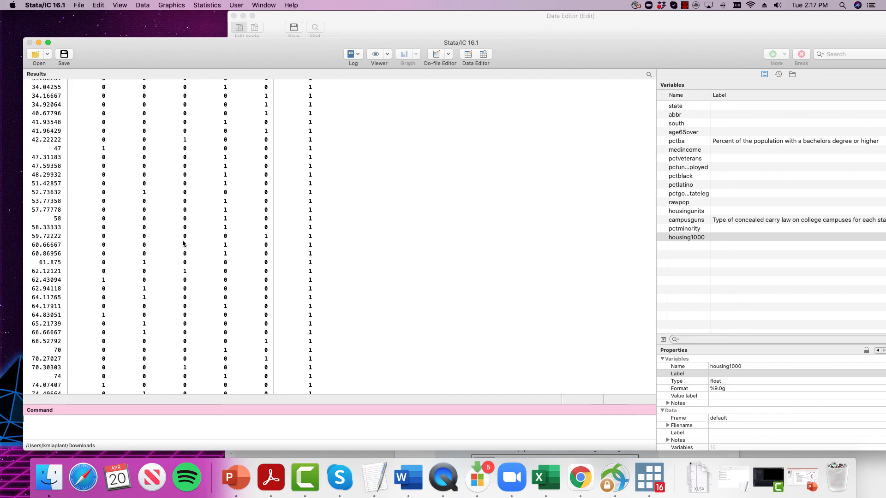
{"action": "scroll", "coordinate": [183, 243], "scroll_direction": "down", "scroll_amount": 20}
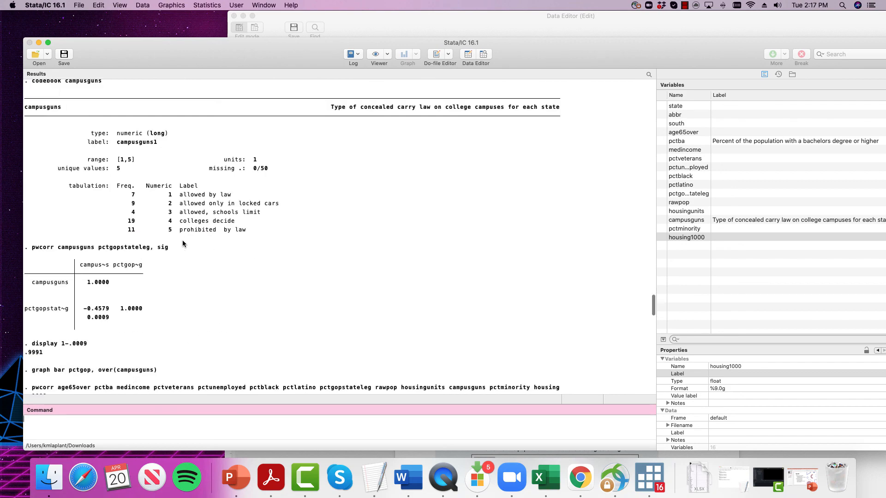
{"action": "scroll", "coordinate": [181, 240], "scroll_direction": "up", "scroll_amount": 10}
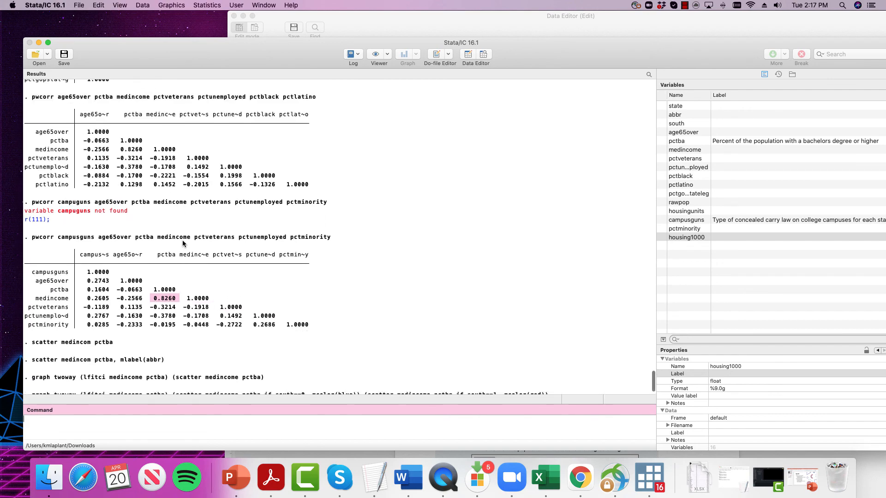
{"action": "left_click_drag", "start_coordinate": [554, 45], "coordinate": [541, 32]}
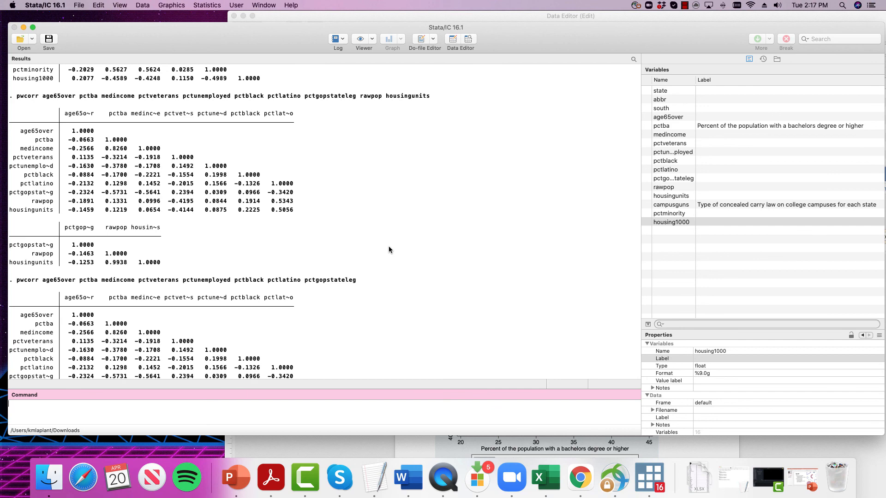
{"action": "scroll", "coordinate": [389, 249], "scroll_direction": "up", "scroll_amount": 10}
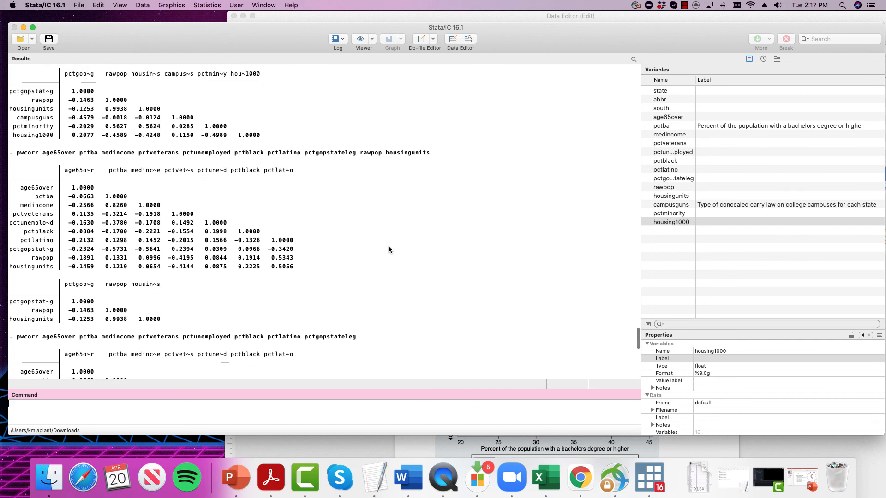
{"action": "scroll", "coordinate": [388, 249], "scroll_direction": "up", "scroll_amount": 6}
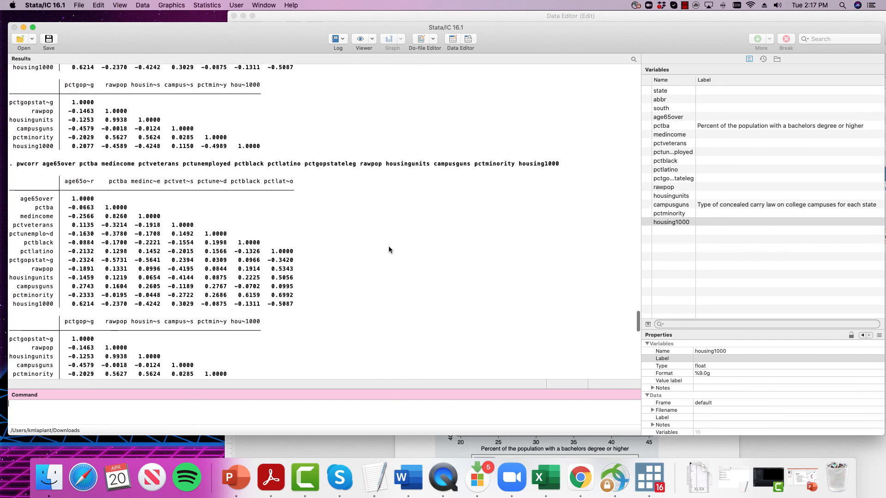